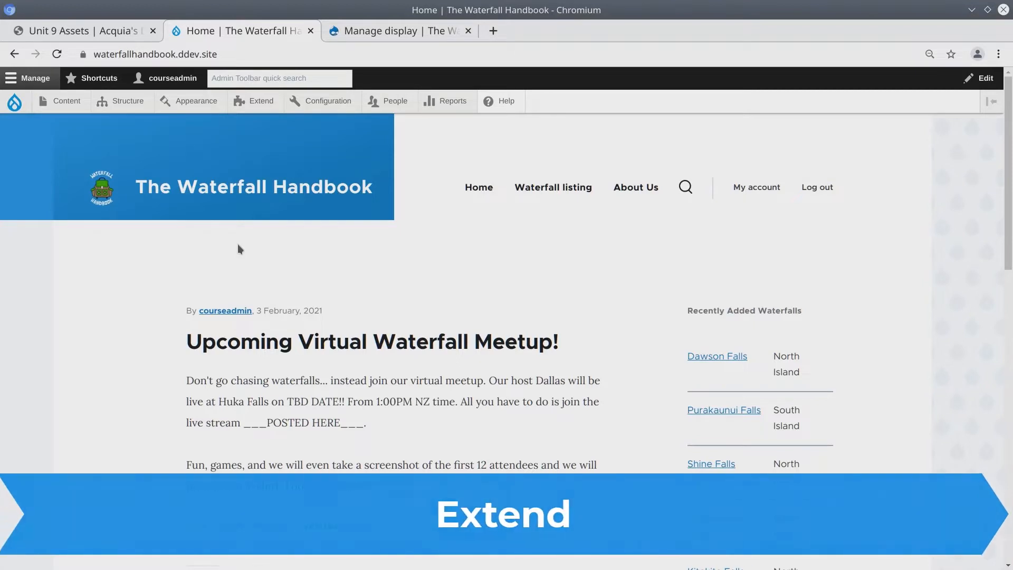
Step: Filter the site's modules by "layout" and install the core Layout Builder and Layout Discovery modules
{"action": "mouse_move", "coordinate": [259, 102]}
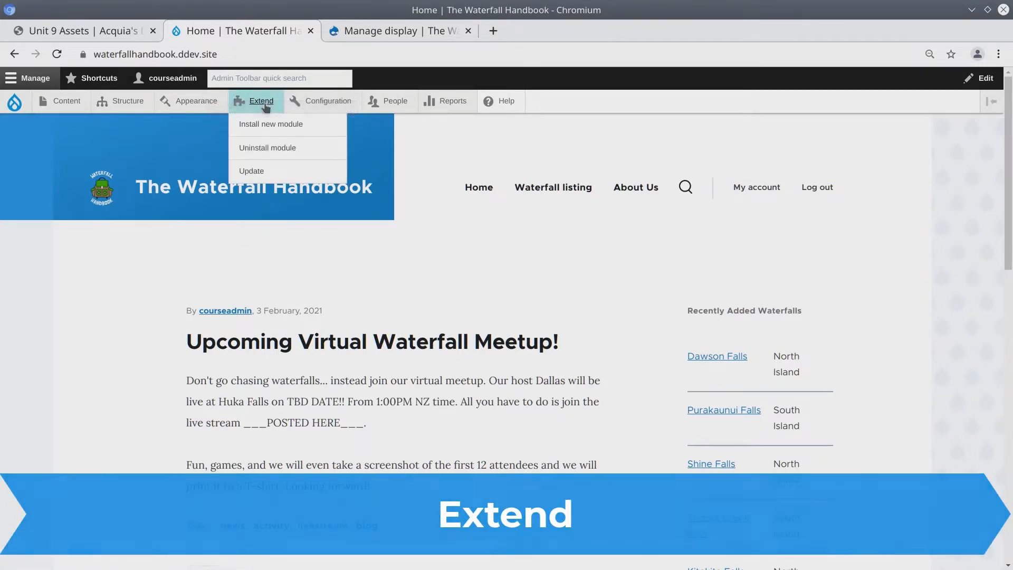
{"action": "left_click", "coordinate": [264, 104]}
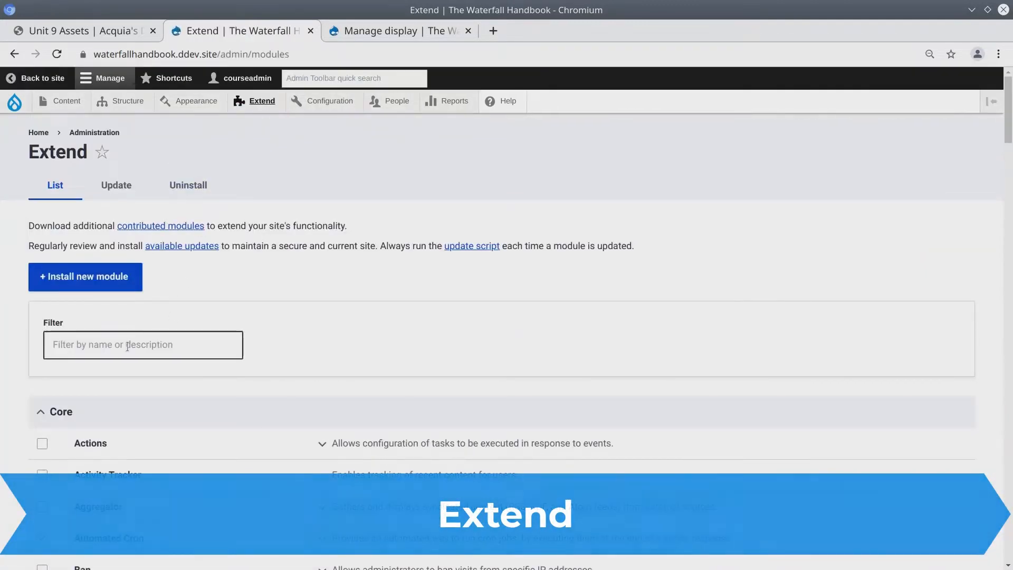
{"action": "left_click", "coordinate": [127, 346]}
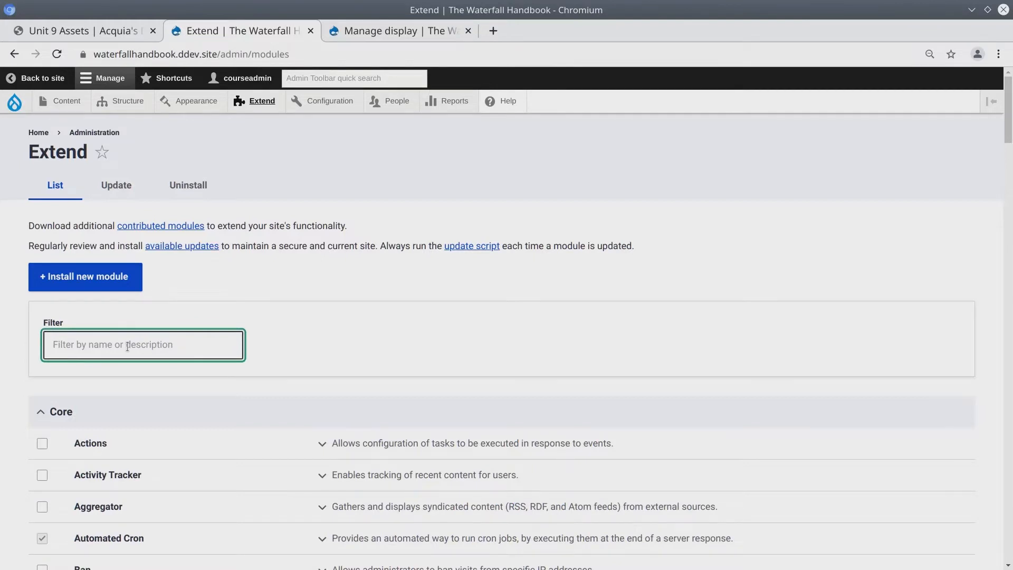
{"action": "type", "text": "layout"}
{"action": "scroll", "coordinate": [164, 364], "scroll_direction": "down", "scroll_amount": 3}
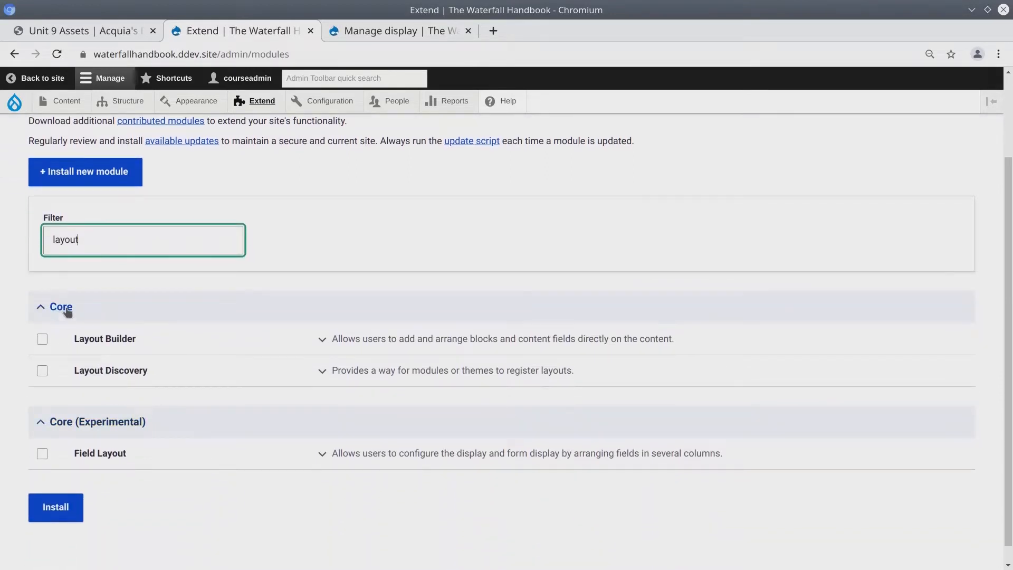
{"action": "left_click", "coordinate": [42, 339]}
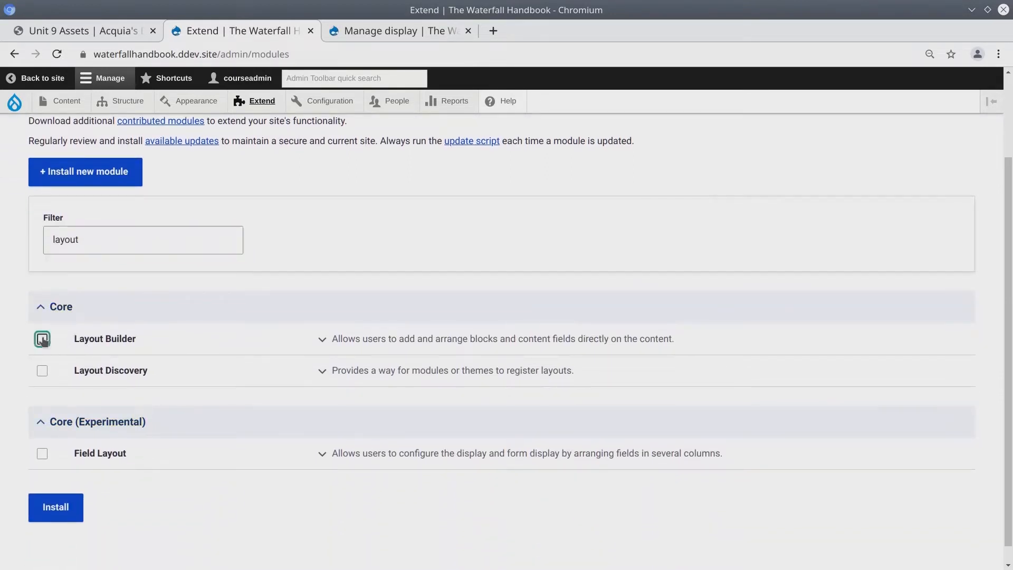
{"action": "left_click", "coordinate": [43, 372]}
{"action": "left_click", "coordinate": [52, 515]}
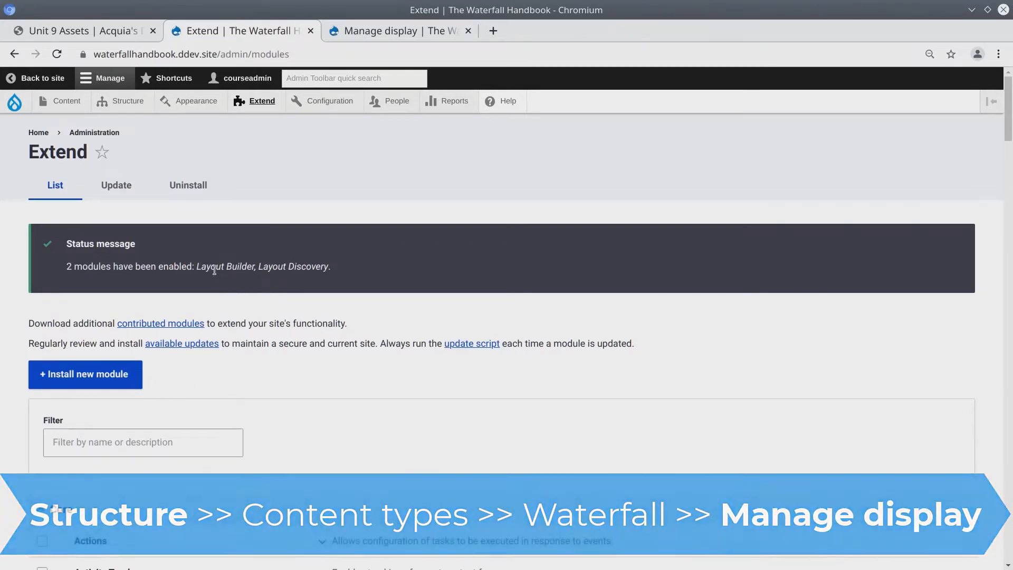
Step: Open the display management page of the Waterfall content type
{"action": "mouse_move", "coordinate": [127, 110]}
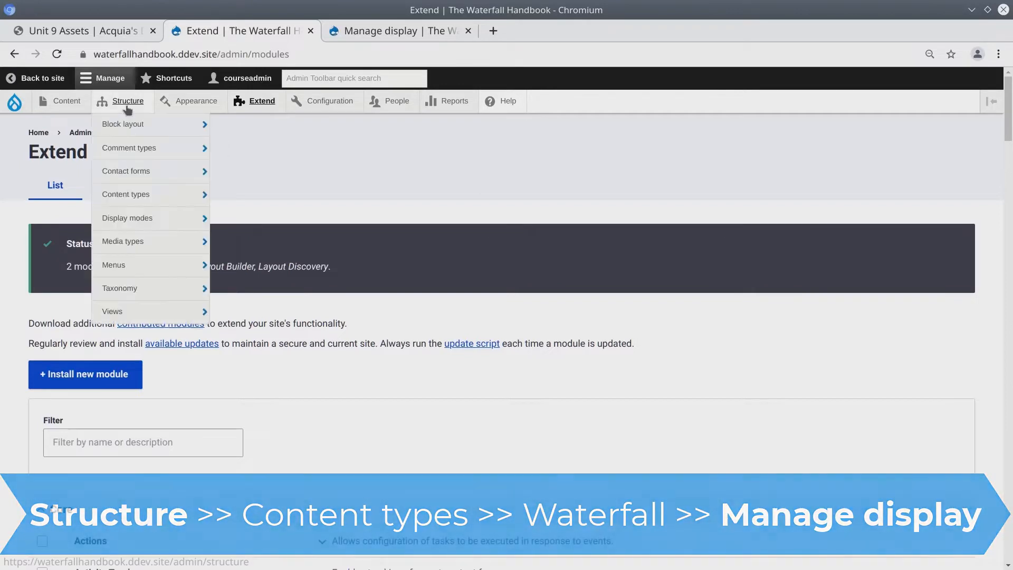
{"action": "mouse_move", "coordinate": [143, 197]}
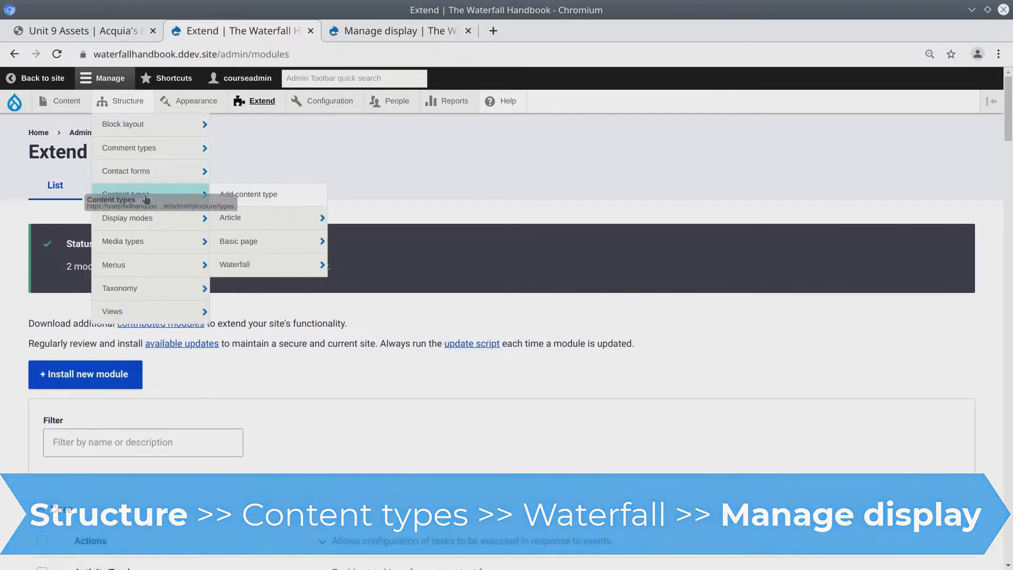
{"action": "mouse_move", "coordinate": [254, 262]}
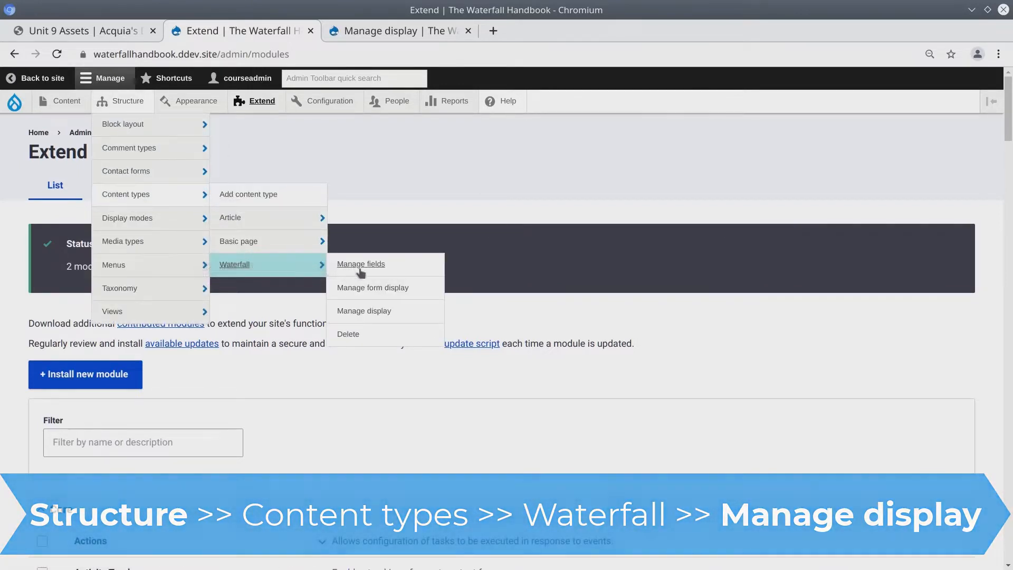
{"action": "left_click", "coordinate": [378, 311]}
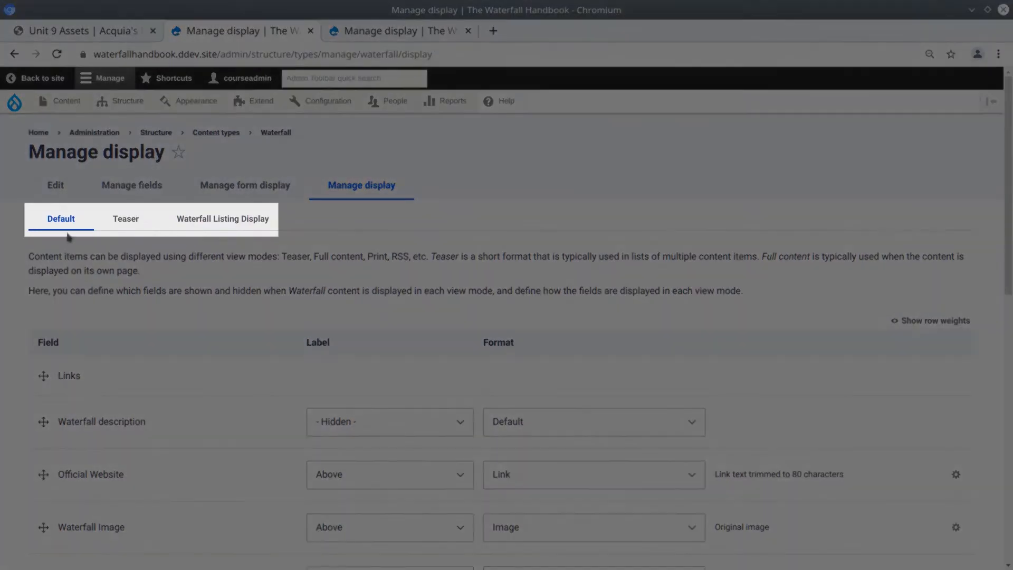
Step: Enable Layout Builder for the Waterfall Listing Display view mode and save the display settings
{"action": "left_click", "coordinate": [130, 230]}
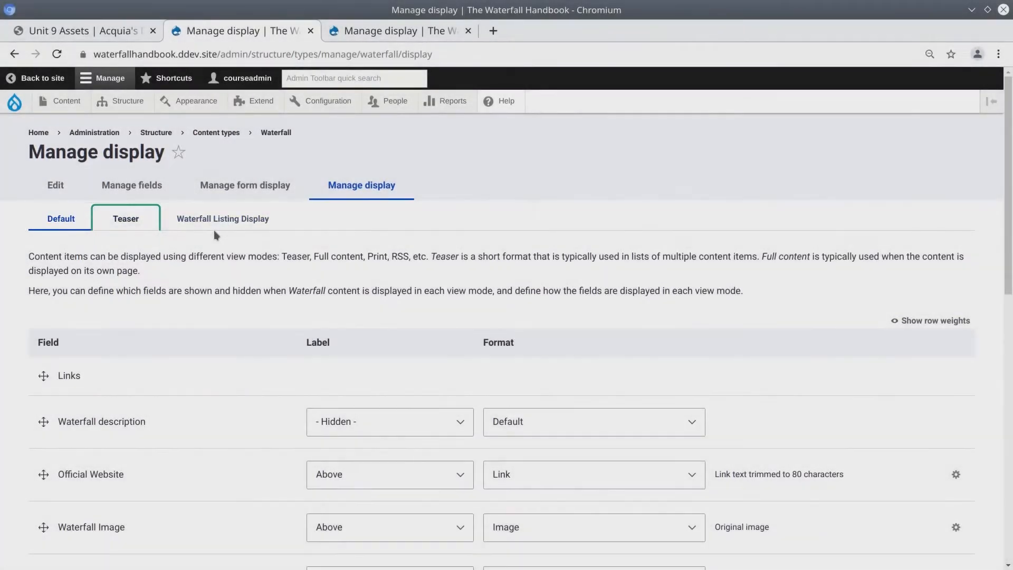
{"action": "left_click", "coordinate": [217, 222]}
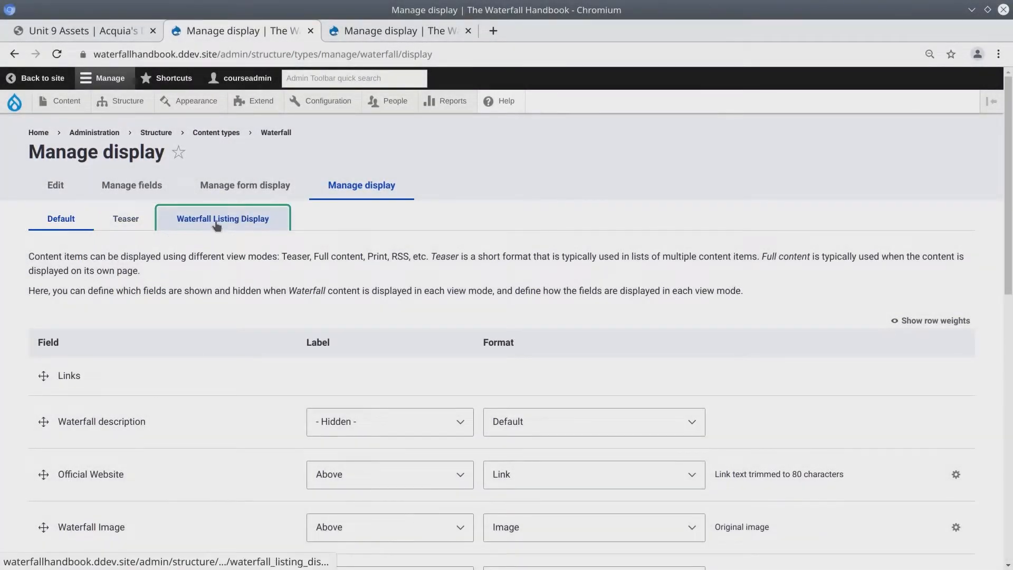
{"action": "left_click", "coordinate": [217, 224]}
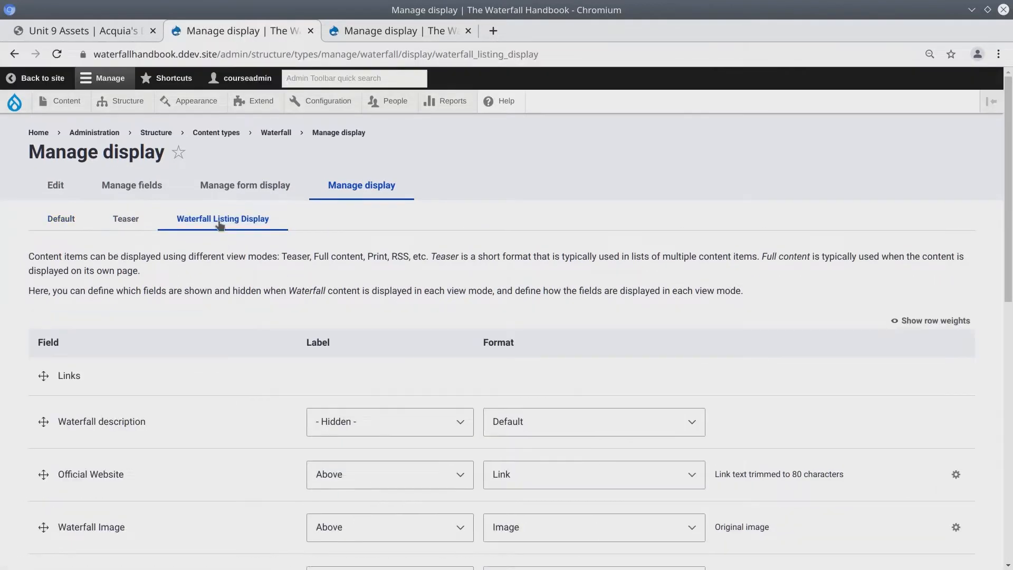
{"action": "scroll", "coordinate": [135, 271], "scroll_direction": "down", "scroll_amount": 5}
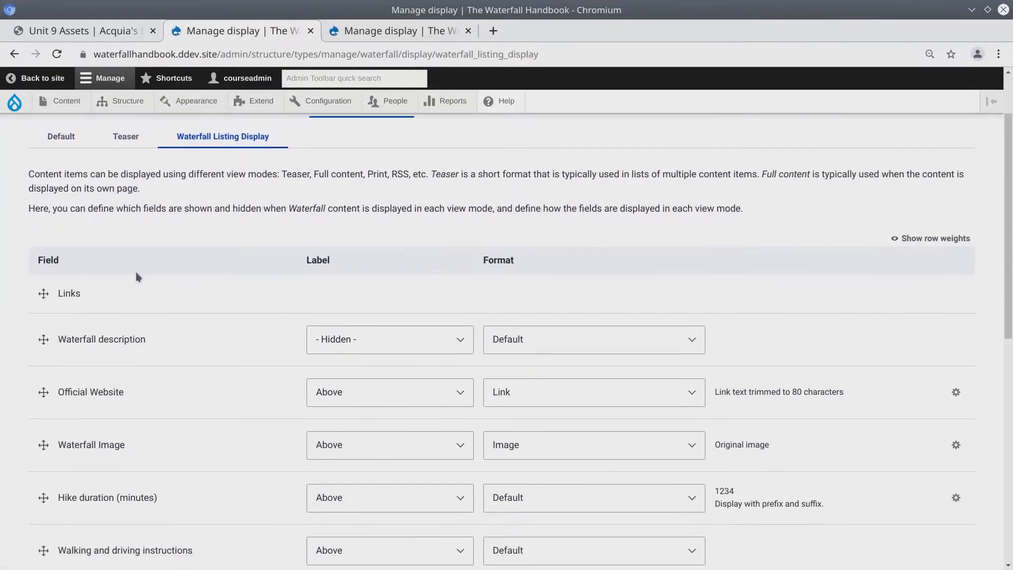
{"action": "scroll", "coordinate": [146, 299], "scroll_direction": "down", "scroll_amount": 10}
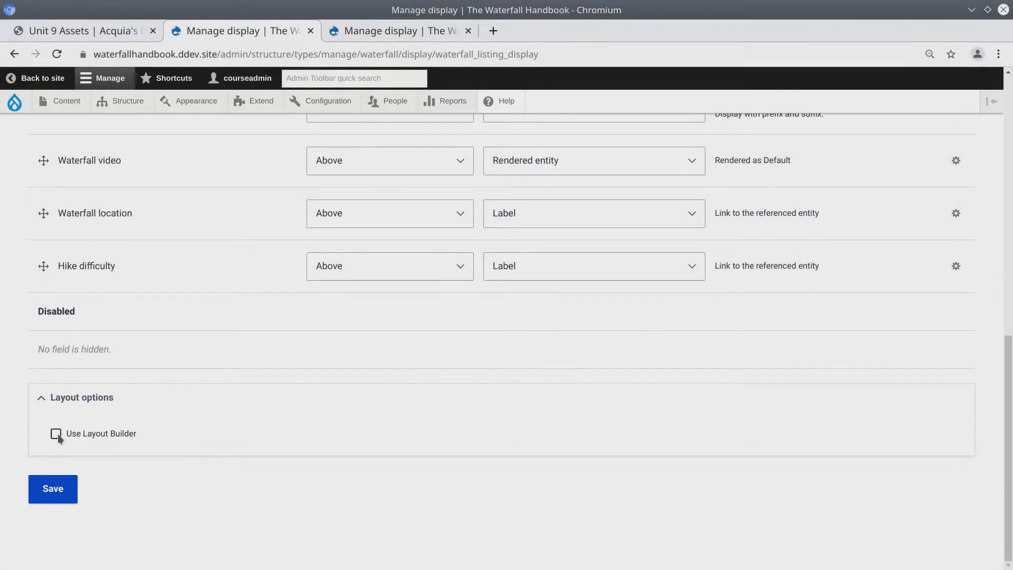
{"action": "left_click", "coordinate": [57, 434]}
{"action": "left_click", "coordinate": [60, 492]}
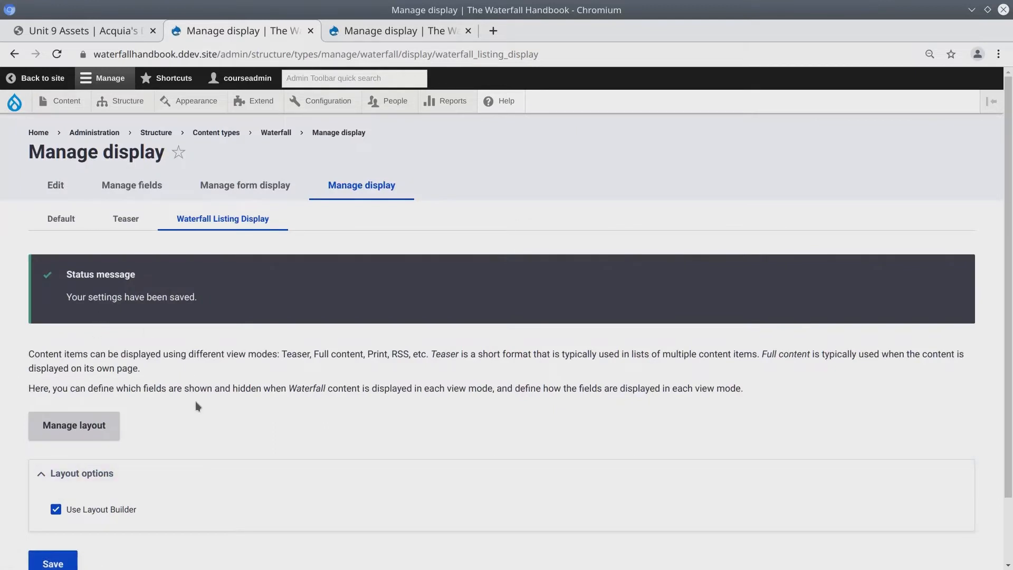
Step: Review the Teaser view mode's field settings and layout options for comparison with the Waterfall Listing Display
{"action": "scroll", "coordinate": [213, 408], "scroll_direction": "down", "scroll_amount": 1}
{"action": "scroll", "coordinate": [213, 407], "scroll_direction": "up", "scroll_amount": 1}
{"action": "left_click", "coordinate": [128, 221]}
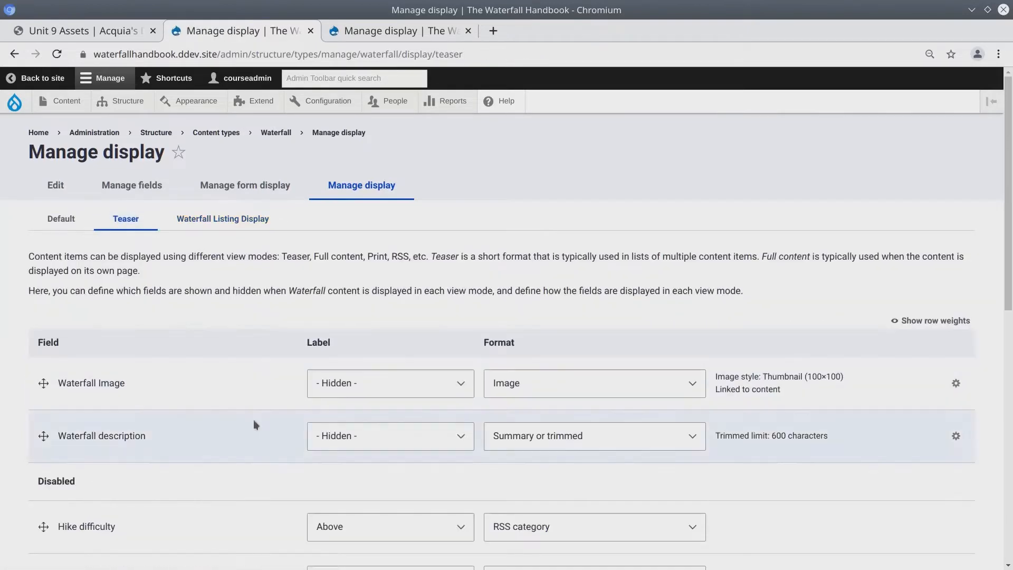
{"action": "scroll", "coordinate": [120, 378], "scroll_direction": "down", "scroll_amount": 5}
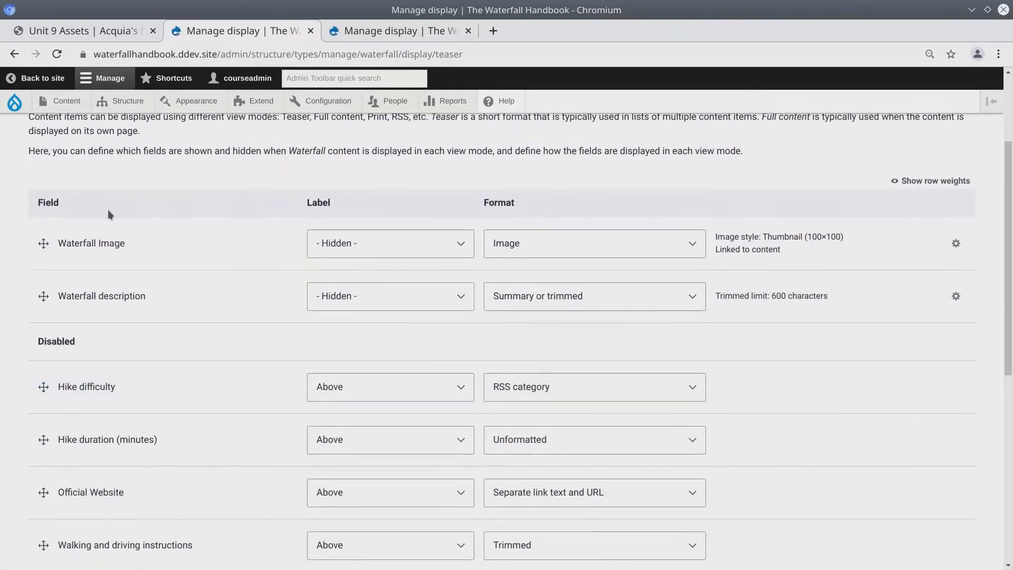
{"action": "scroll", "coordinate": [126, 252], "scroll_direction": "down", "scroll_amount": 14}
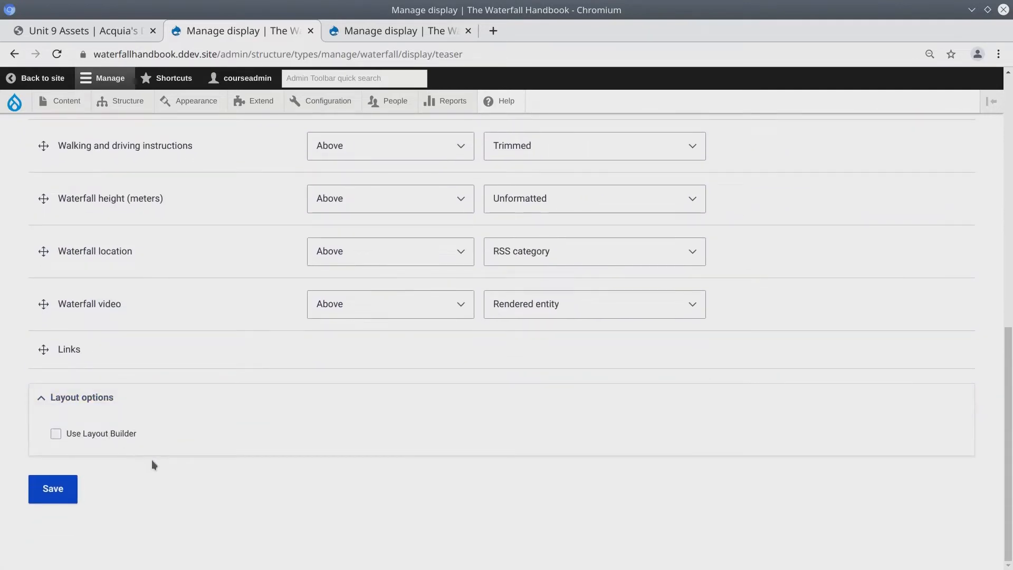
{"action": "scroll", "coordinate": [153, 459], "scroll_direction": "up", "scroll_amount": 20}
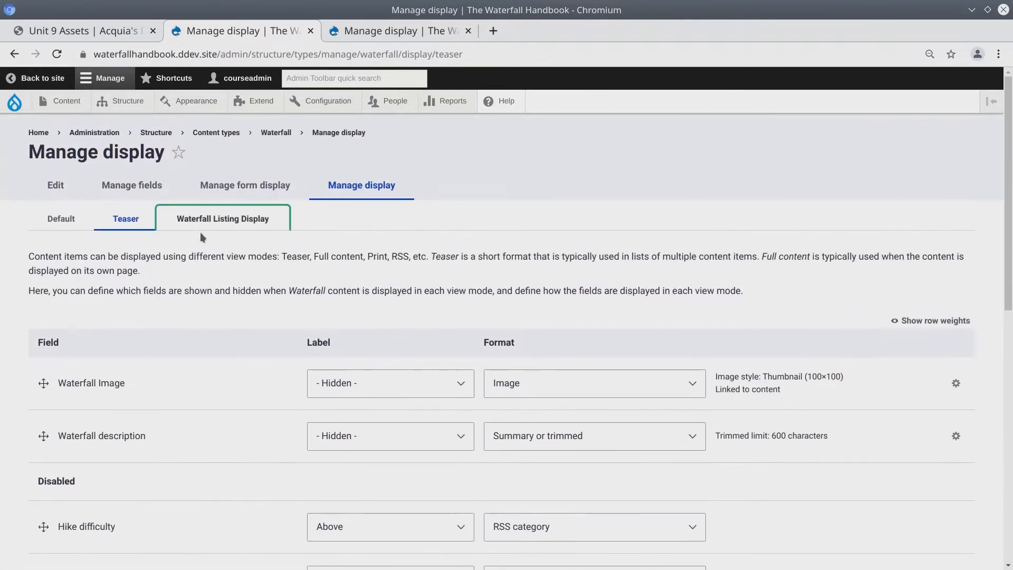
Step: Open the layout editor for the Waterfall Listing Display view mode
{"action": "left_click", "coordinate": [206, 224]}
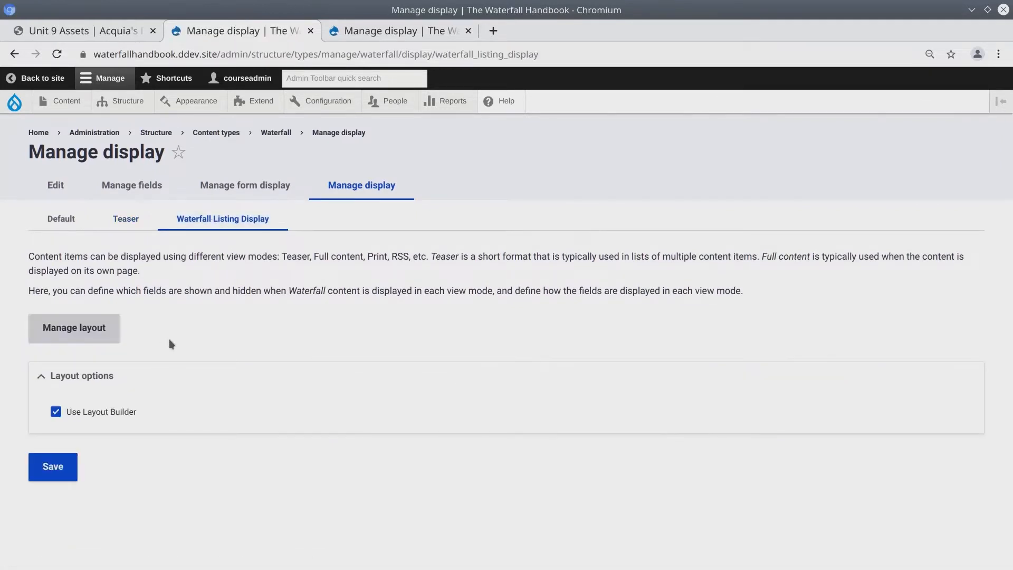
{"action": "left_click", "coordinate": [88, 338]}
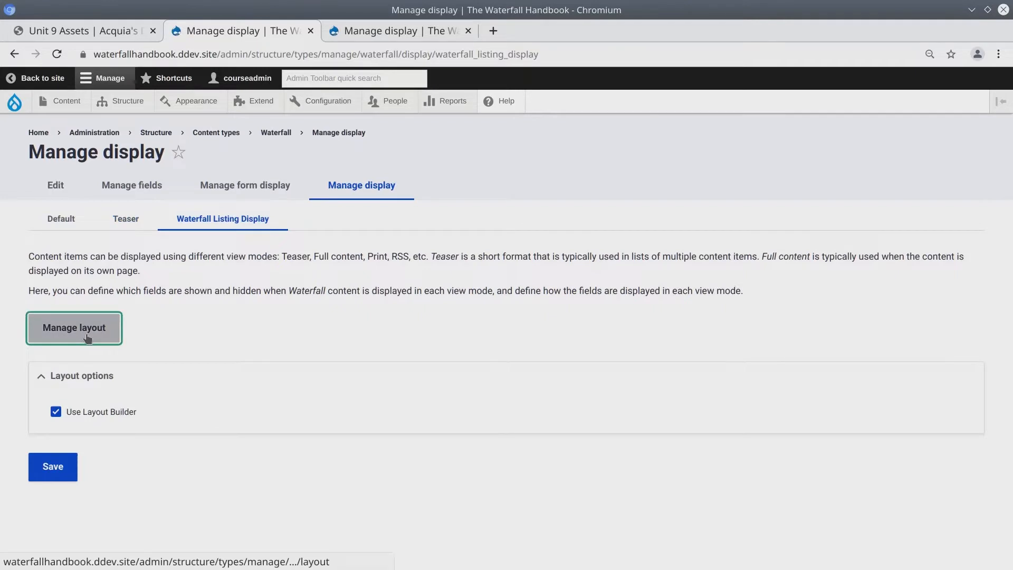
{"action": "left_click", "coordinate": [91, 333]}
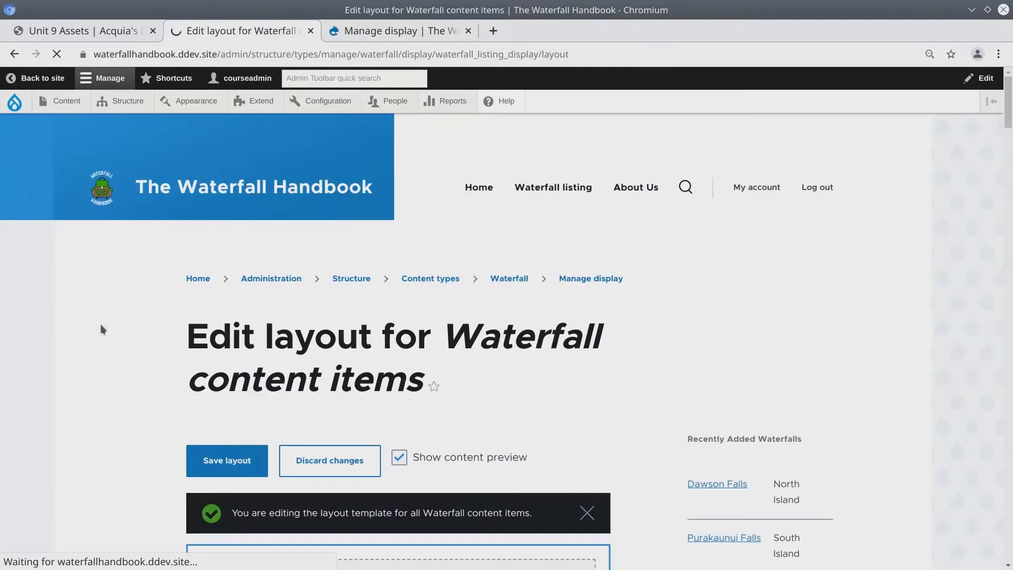
Step: Examine the Waterfall layout template's controls, its first section and the sample content previewed for each field
{"action": "scroll", "coordinate": [105, 328], "scroll_direction": "down", "scroll_amount": 4}
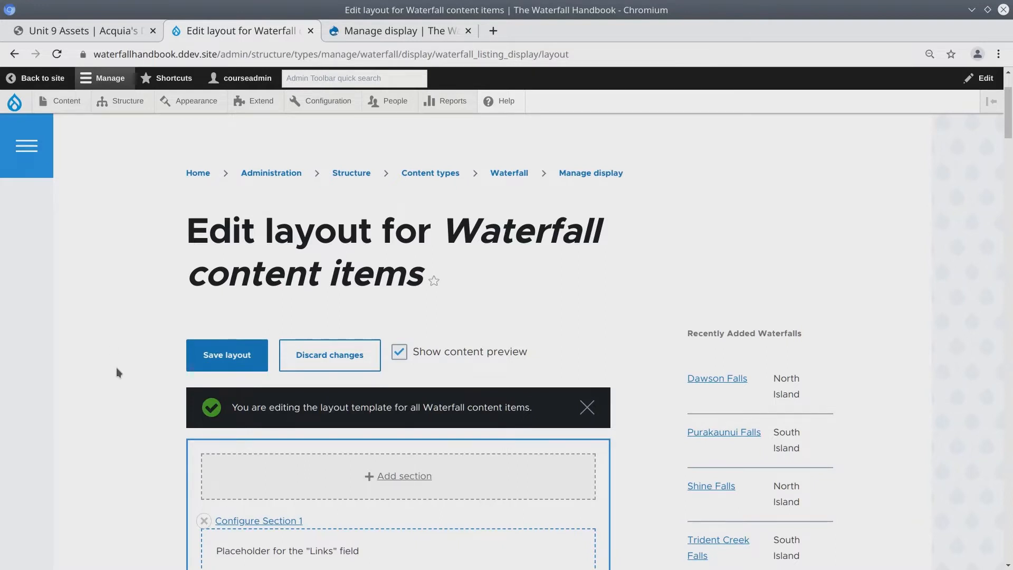
{"action": "scroll", "coordinate": [116, 367], "scroll_direction": "down", "scroll_amount": 3}
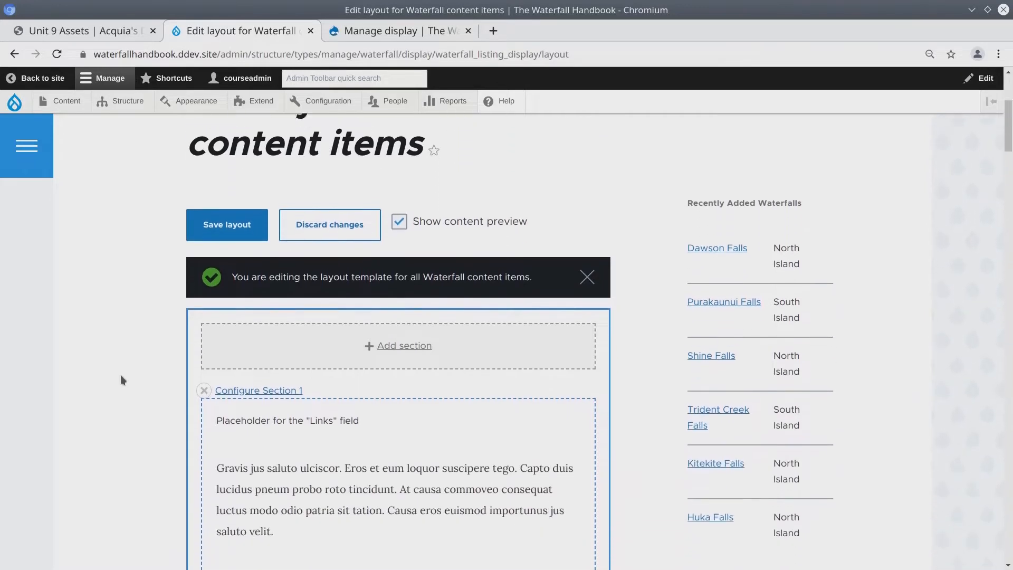
{"action": "scroll", "coordinate": [120, 374], "scroll_direction": "up", "scroll_amount": 2}
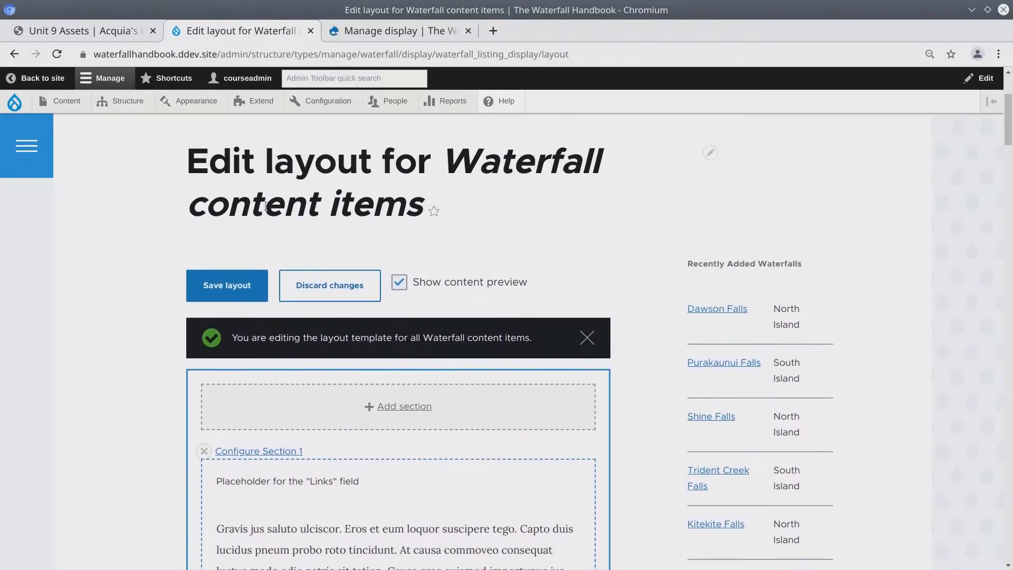
{"action": "scroll", "coordinate": [148, 298], "scroll_direction": "down", "scroll_amount": 1}
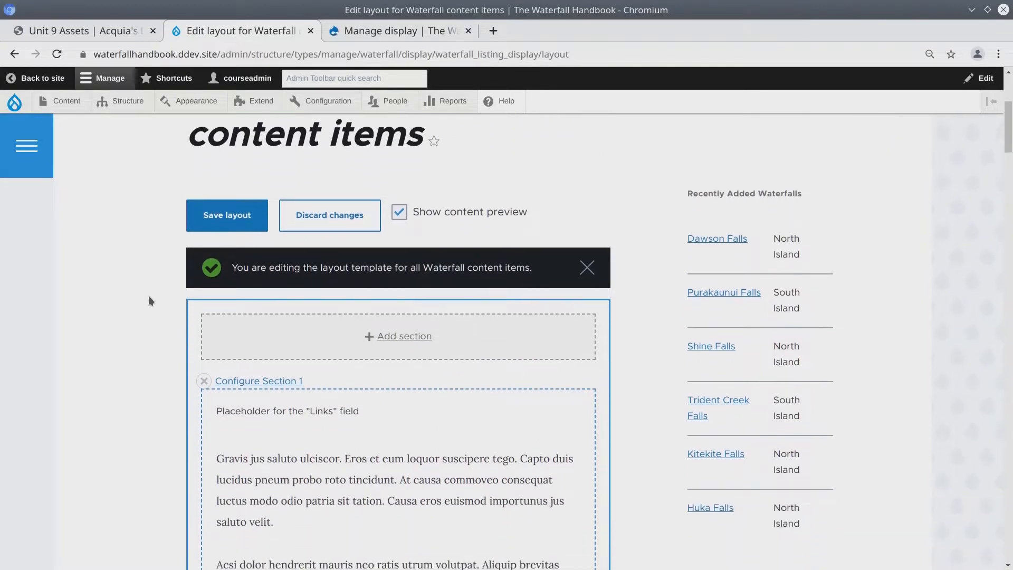
{"action": "scroll", "coordinate": [143, 296], "scroll_direction": "down", "scroll_amount": 1}
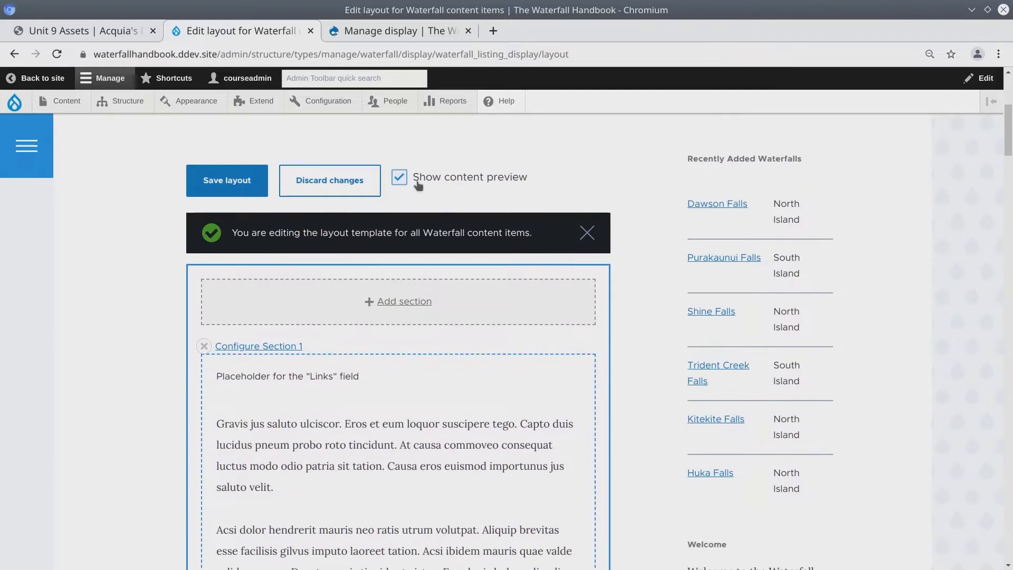
{"action": "scroll", "coordinate": [108, 348], "scroll_direction": "down", "scroll_amount": 5}
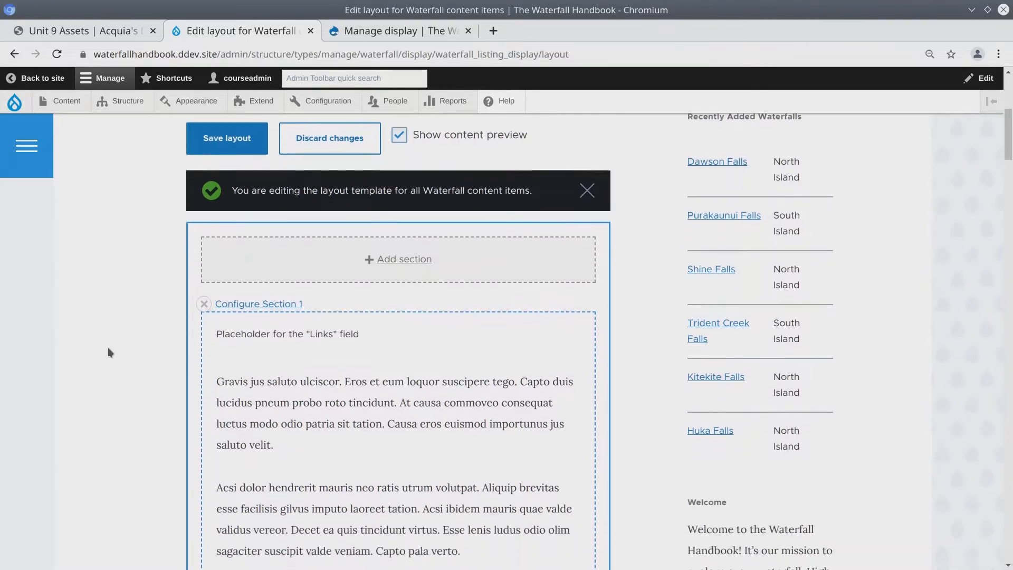
{"action": "scroll", "coordinate": [108, 347], "scroll_direction": "down", "scroll_amount": 15}
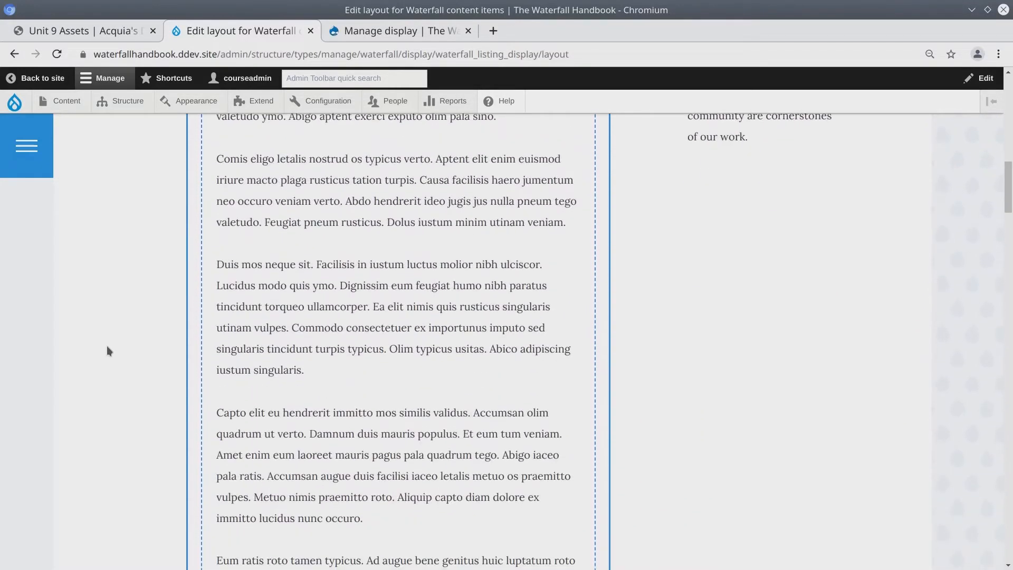
{"action": "scroll", "coordinate": [100, 410], "scroll_direction": "down", "scroll_amount": 20}
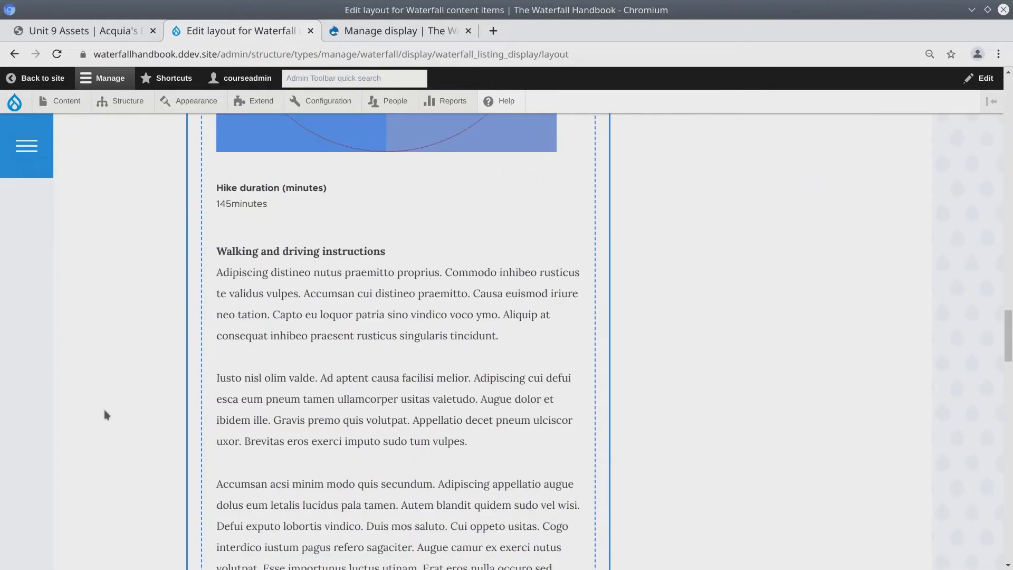
Step: Turn off the content preview in the Waterfall layout editor and look over the fields in Section 1
{"action": "scroll", "coordinate": [118, 393], "scroll_direction": "up", "scroll_amount": 20}
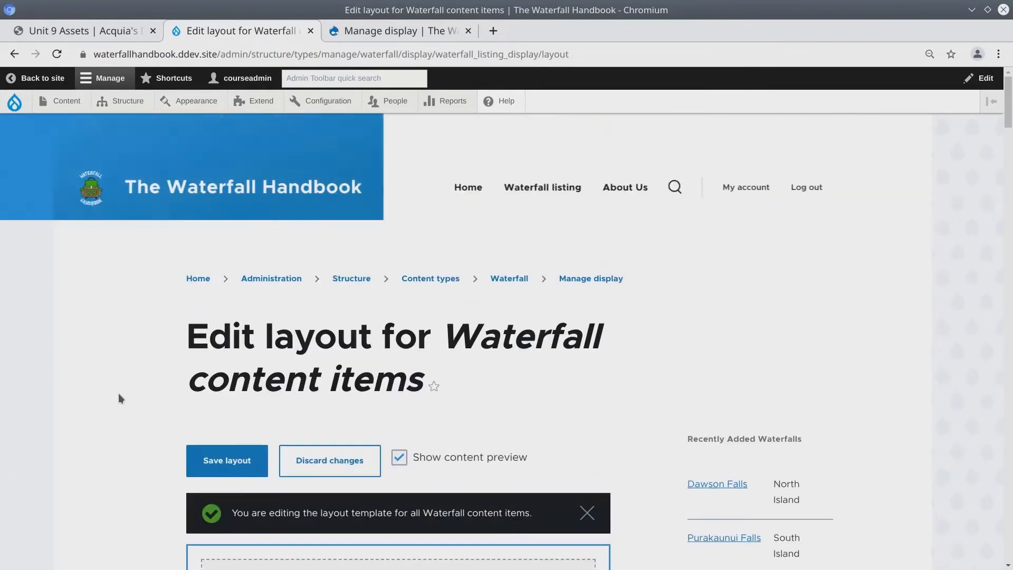
{"action": "scroll", "coordinate": [128, 388], "scroll_direction": "down", "scroll_amount": 7}
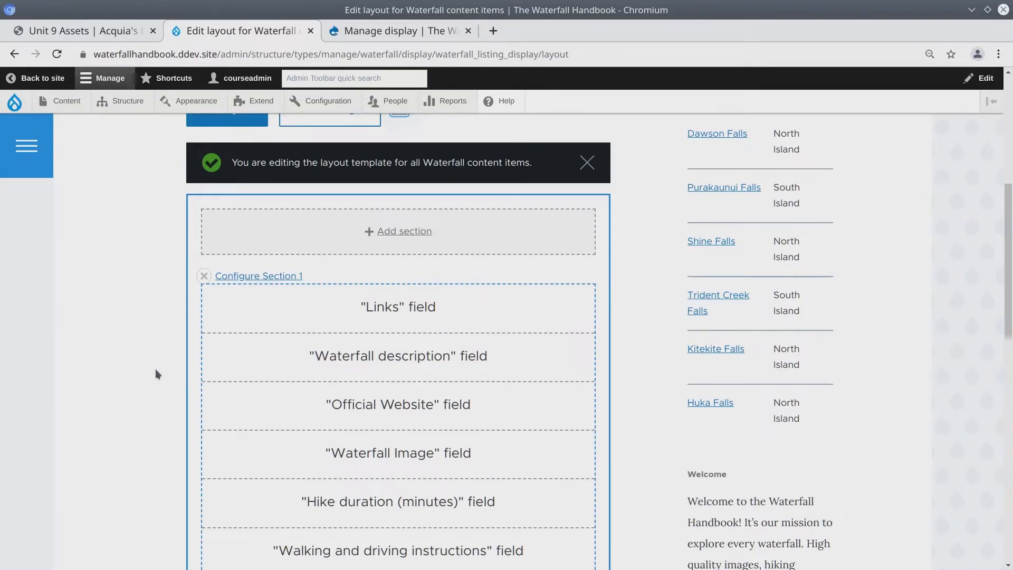
{"action": "scroll", "coordinate": [159, 369], "scroll_direction": "up", "scroll_amount": 3}
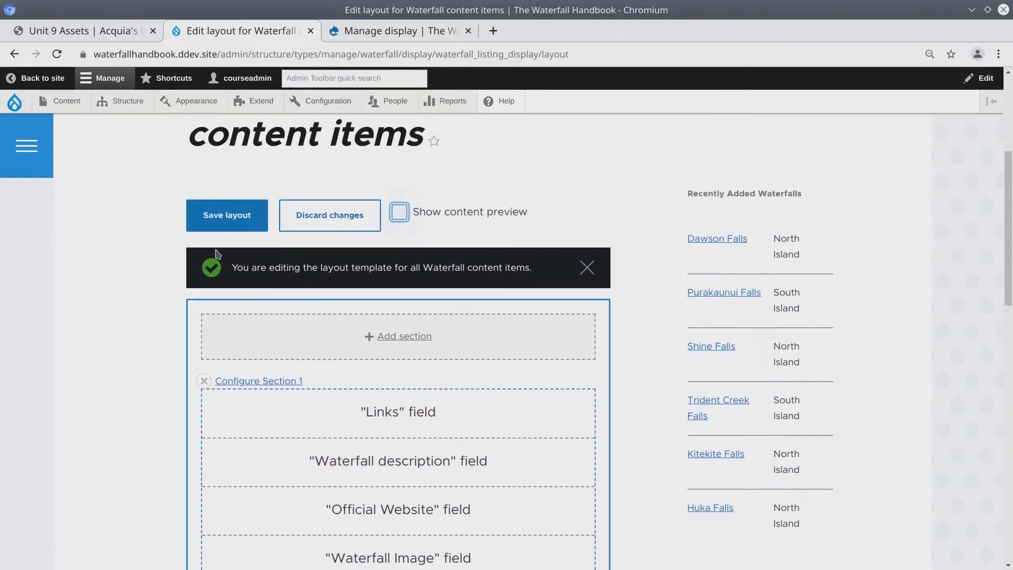
{"action": "scroll", "coordinate": [141, 299], "scroll_direction": "down", "scroll_amount": 3}
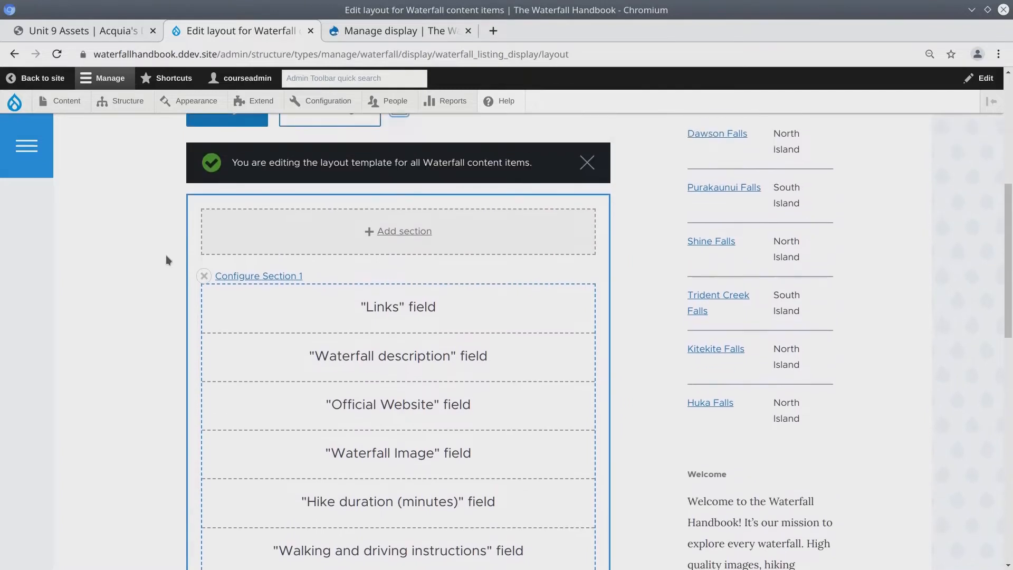
Step: Look over the remaining fields in Section 1 and check the section's configuration options without changing them
{"action": "scroll", "coordinate": [135, 296], "scroll_direction": "down", "scroll_amount": 9}
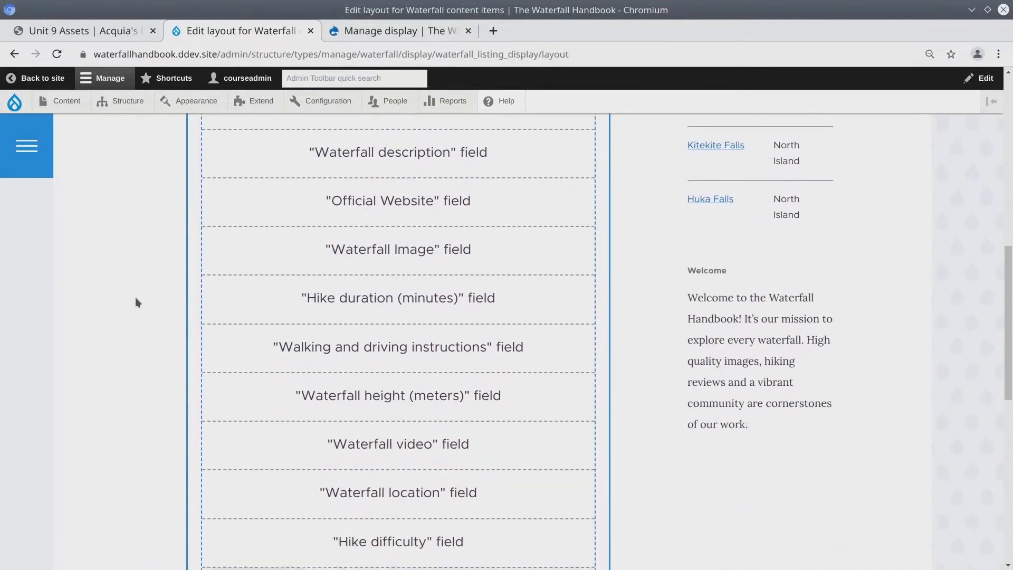
{"action": "scroll", "coordinate": [136, 303], "scroll_direction": "down", "scroll_amount": 3}
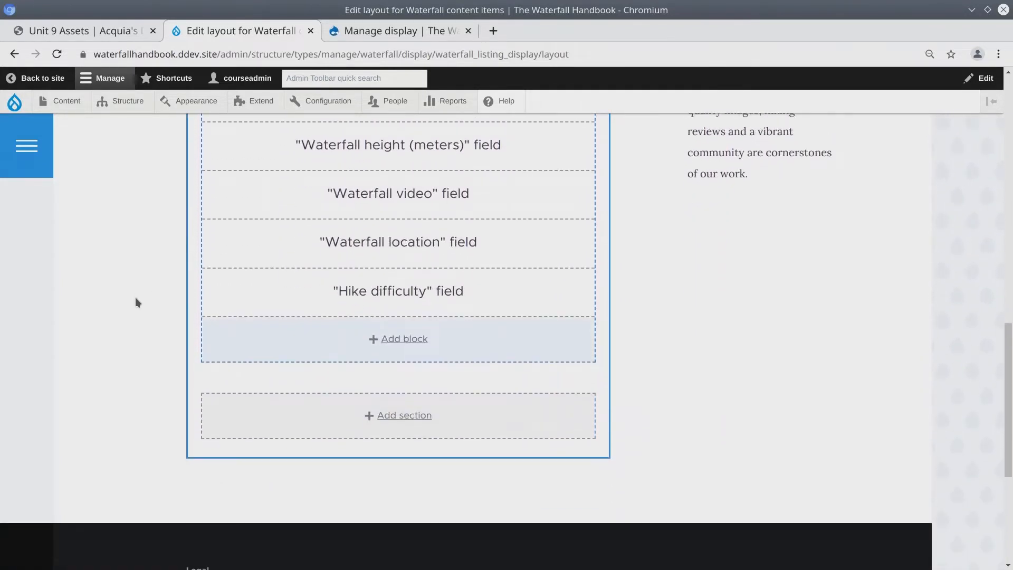
{"action": "scroll", "coordinate": [136, 298], "scroll_direction": "up", "scroll_amount": 5}
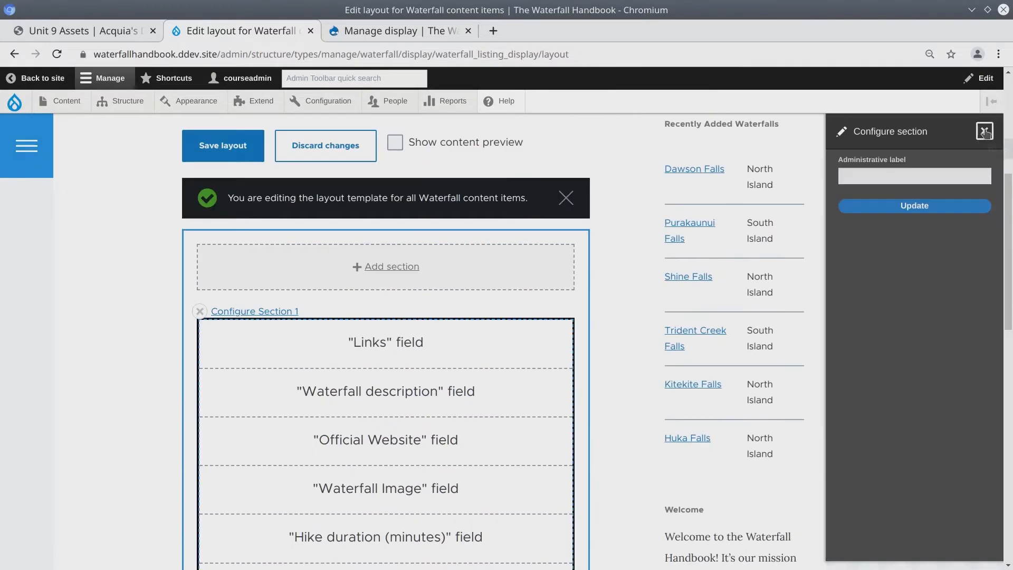
{"action": "left_click", "coordinate": [979, 132]}
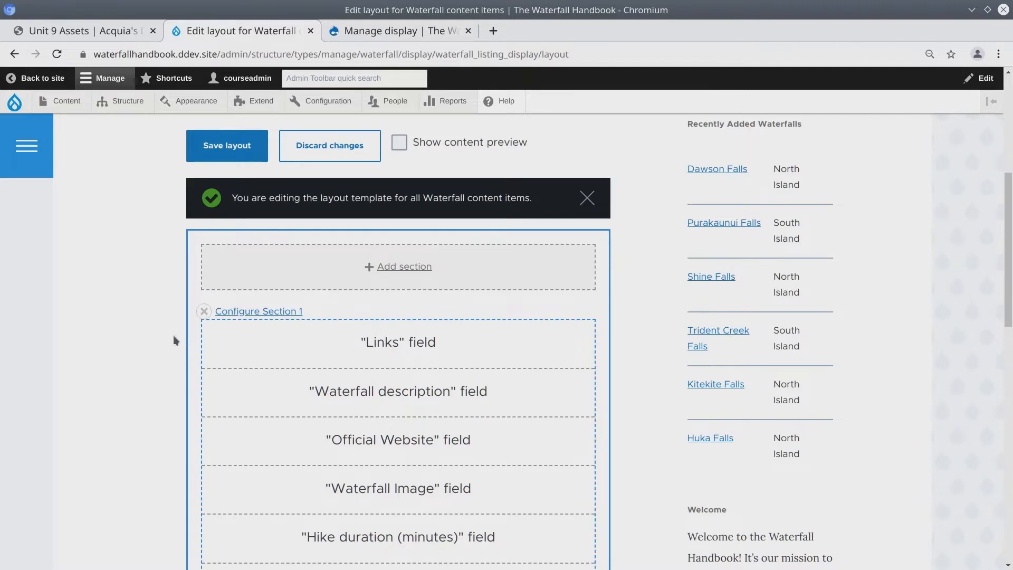
Step: Remove the default Section 1 with all its fields from the Waterfall layout template
{"action": "scroll", "coordinate": [173, 327], "scroll_direction": "down", "scroll_amount": 1}
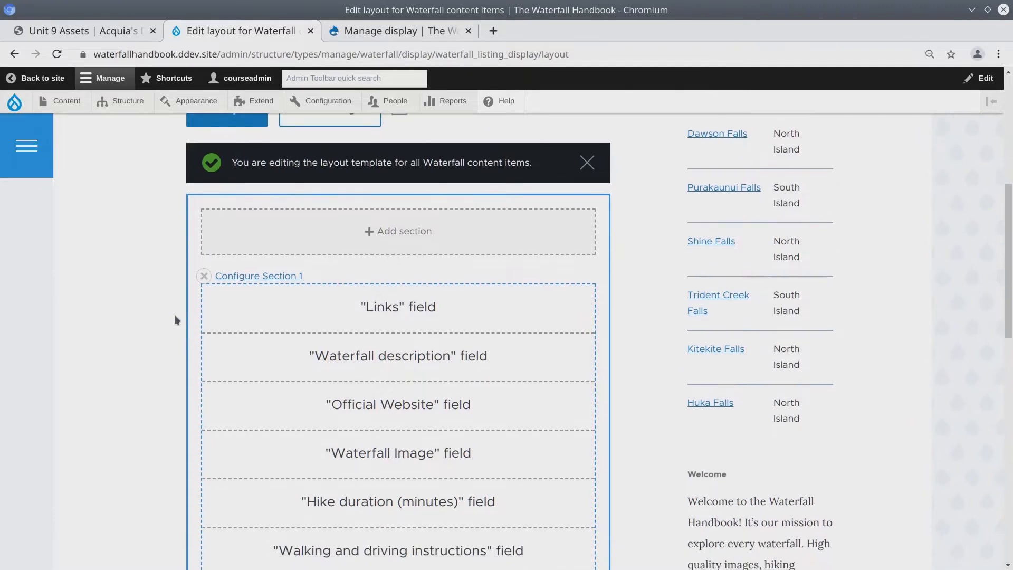
{"action": "left_click", "coordinate": [204, 277]}
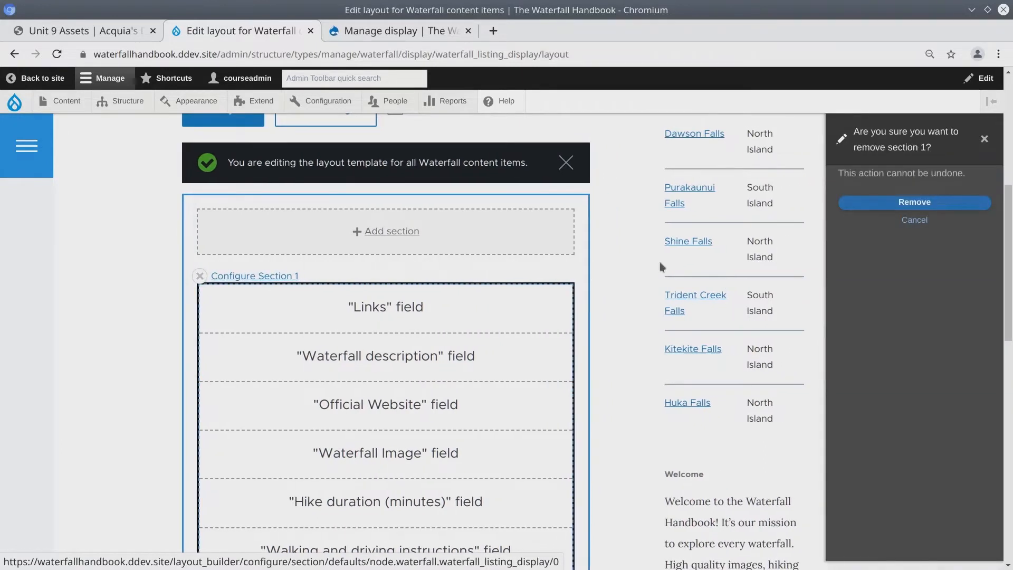
{"action": "left_click", "coordinate": [919, 206]}
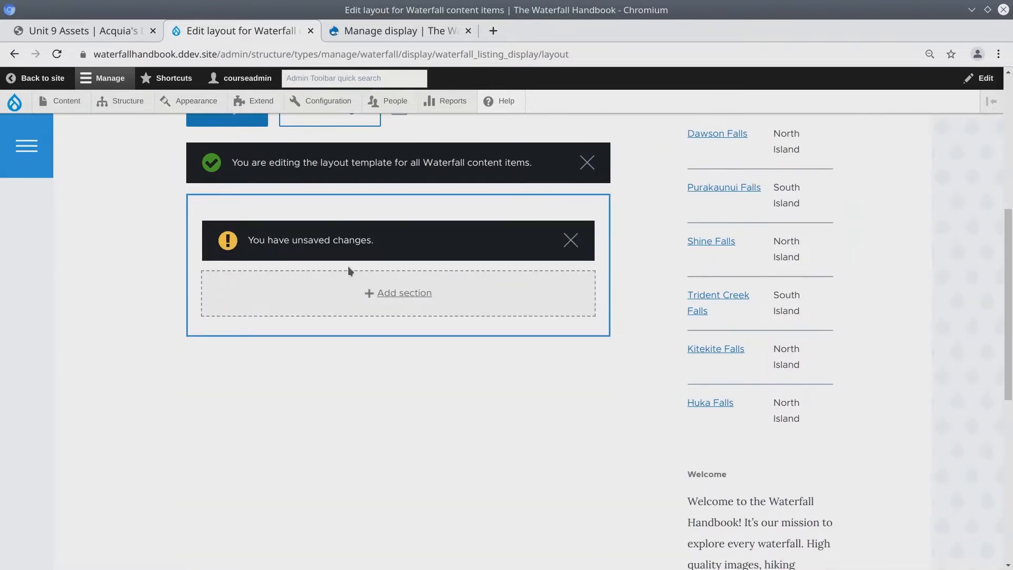
Step: Add a two-column section with 50%/50% column widths to the empty layout
{"action": "scroll", "coordinate": [128, 217], "scroll_direction": "up", "scroll_amount": 2}
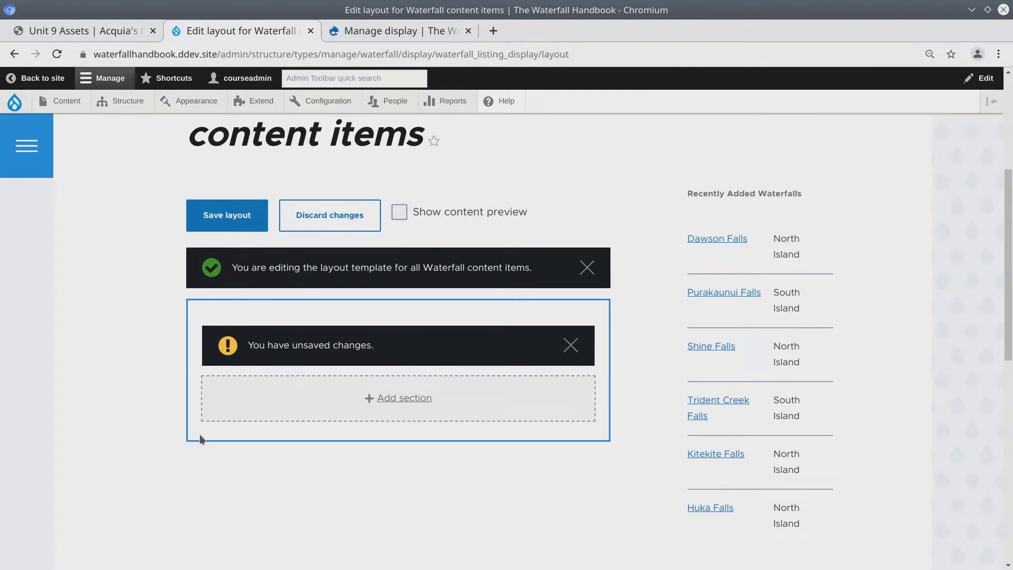
{"action": "left_click", "coordinate": [402, 402]}
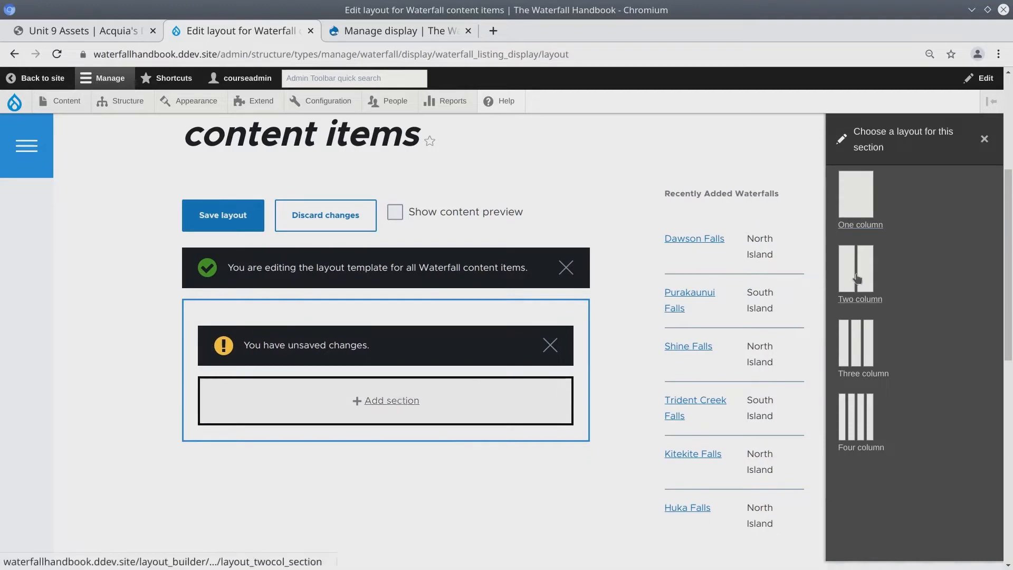
{"action": "left_click", "coordinate": [855, 273]}
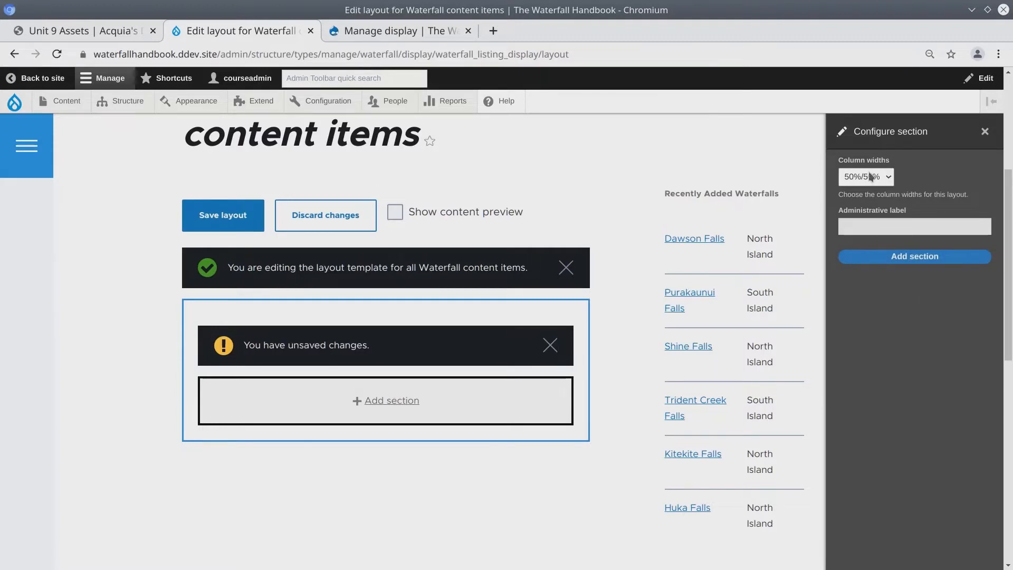
{"action": "left_click", "coordinate": [910, 258]}
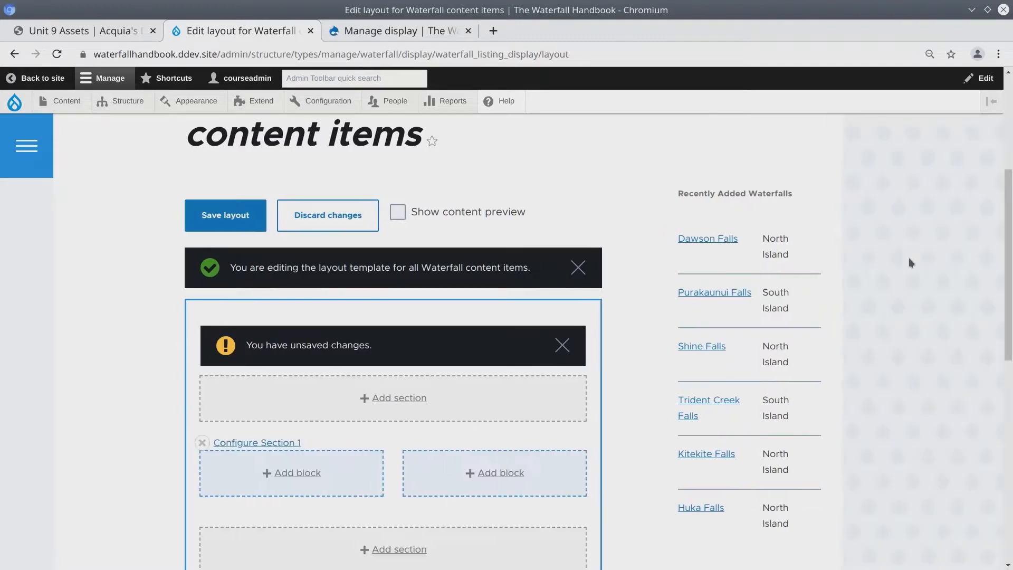
Step: Add a one-column section below the two-column section, leaving its administrative label empty
{"action": "scroll", "coordinate": [295, 459], "scroll_direction": "down", "scroll_amount": 3}
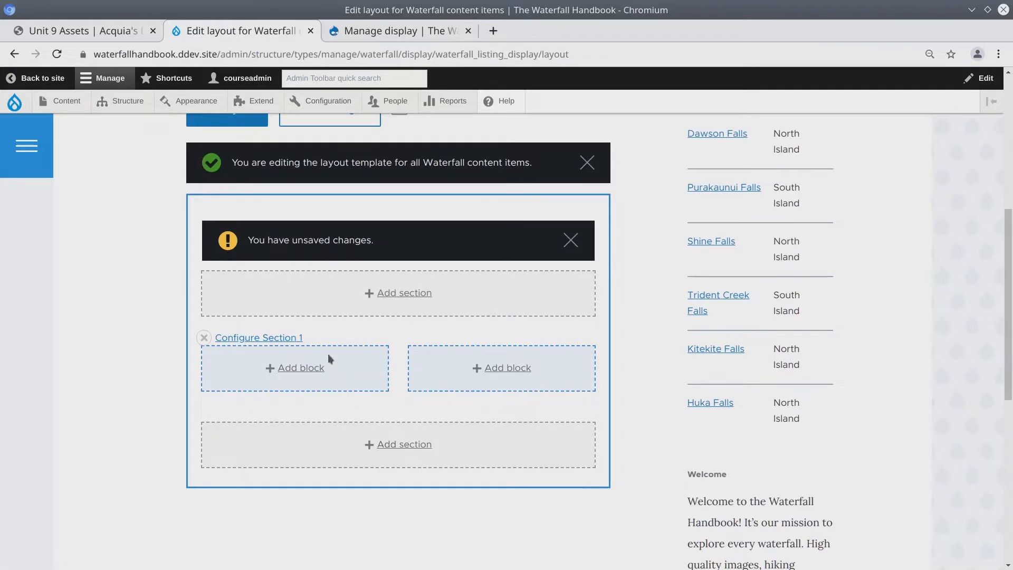
{"action": "left_click", "coordinate": [406, 445]}
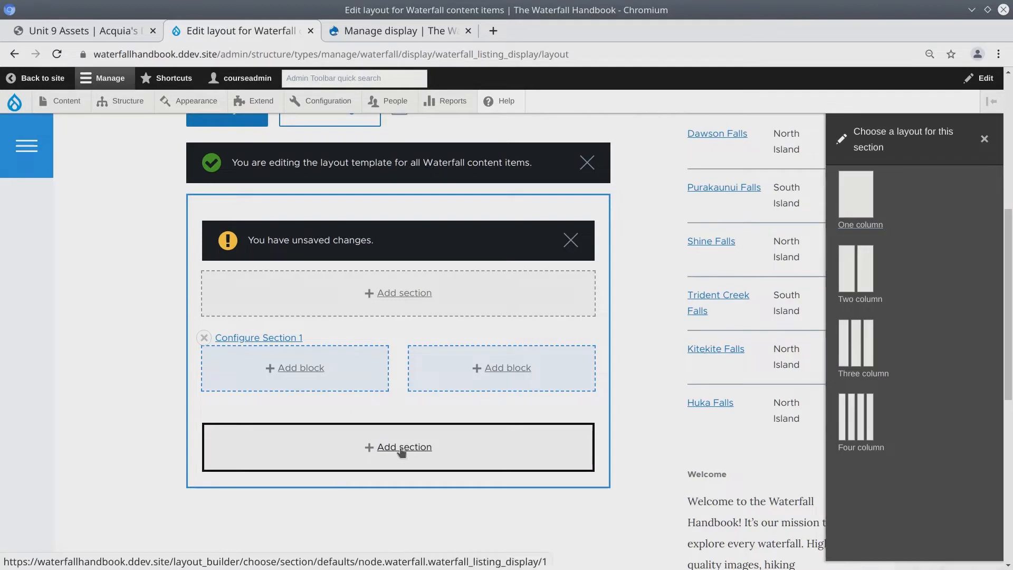
{"action": "left_click", "coordinate": [857, 203]}
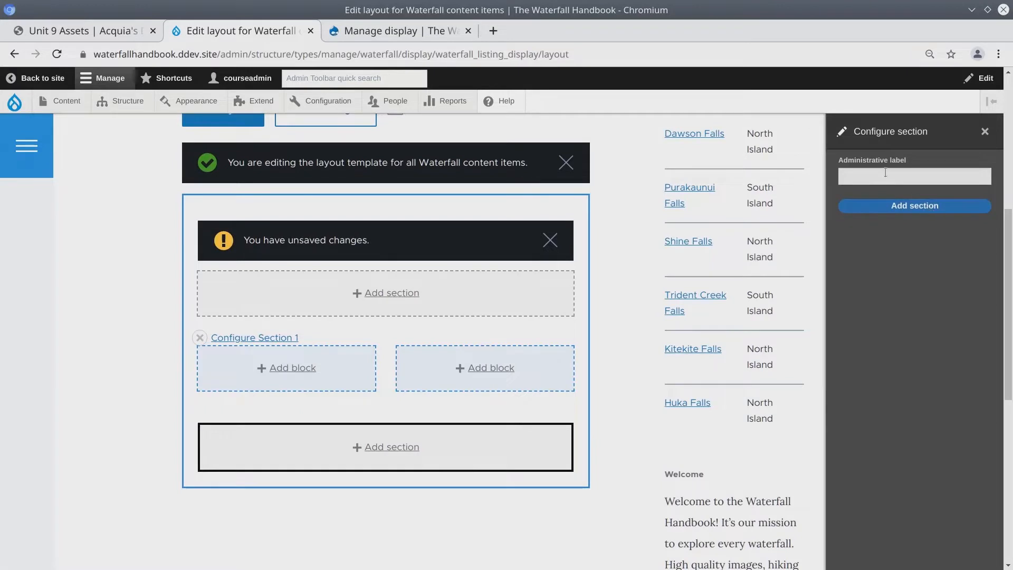
{"action": "left_click", "coordinate": [918, 208]}
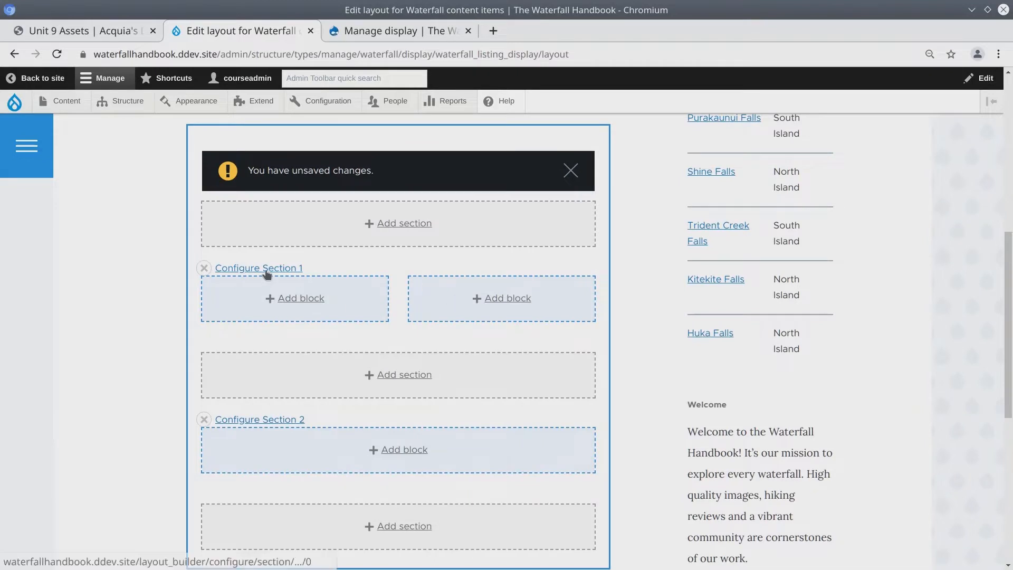
Step: Compare the configuration options of Section 1 and Section 2 without changing them
{"action": "left_click", "coordinate": [235, 268]}
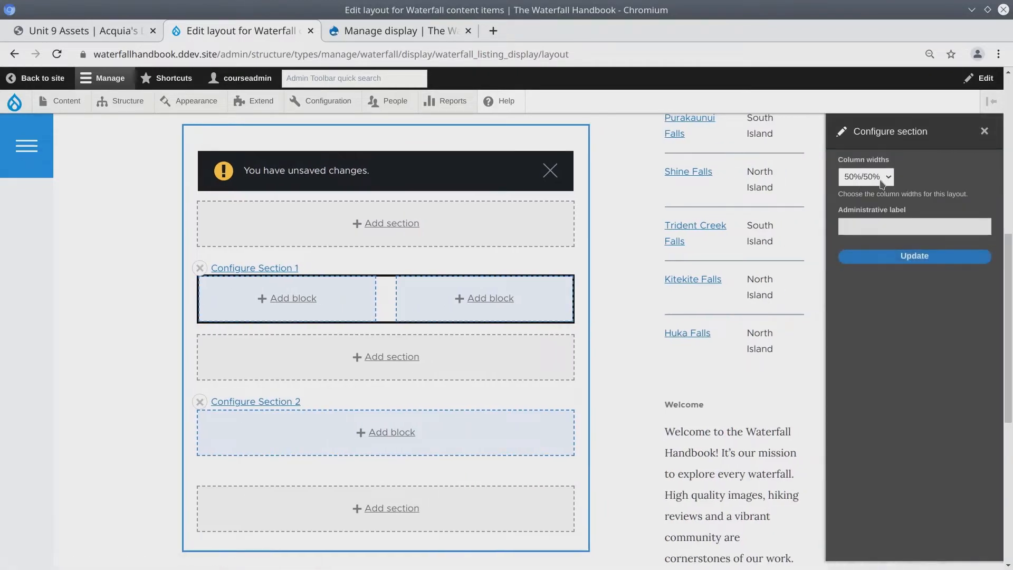
{"action": "left_click", "coordinate": [247, 401]}
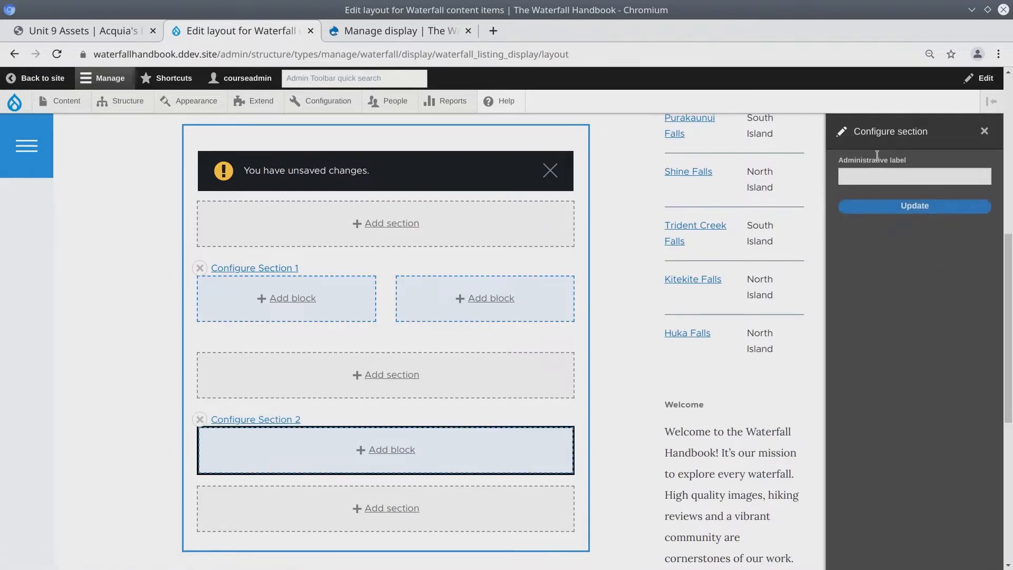
{"action": "left_click", "coordinate": [984, 131]}
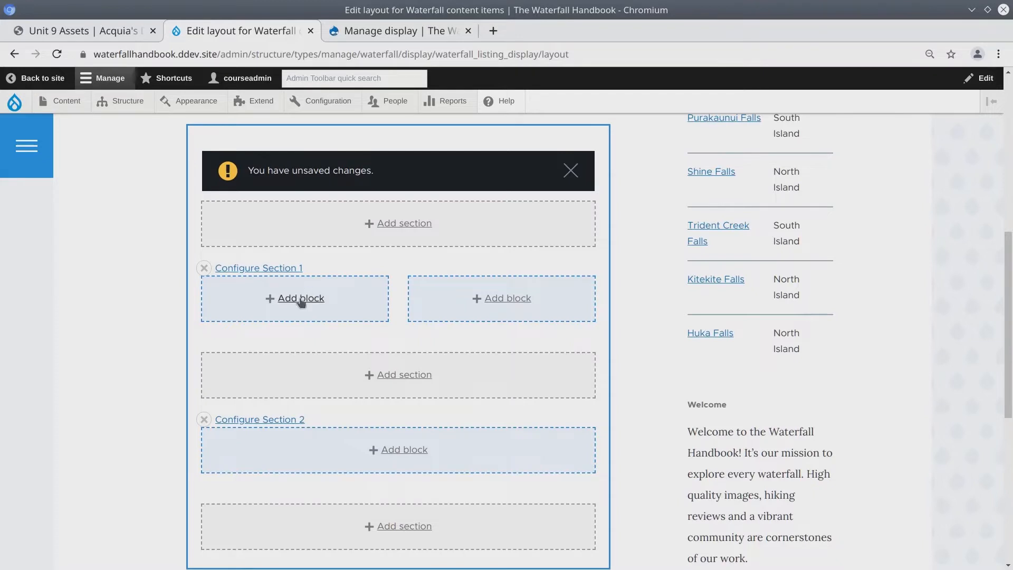
{"action": "double_click", "coordinate": [248, 296]}
{"action": "left_click", "coordinate": [248, 296]}
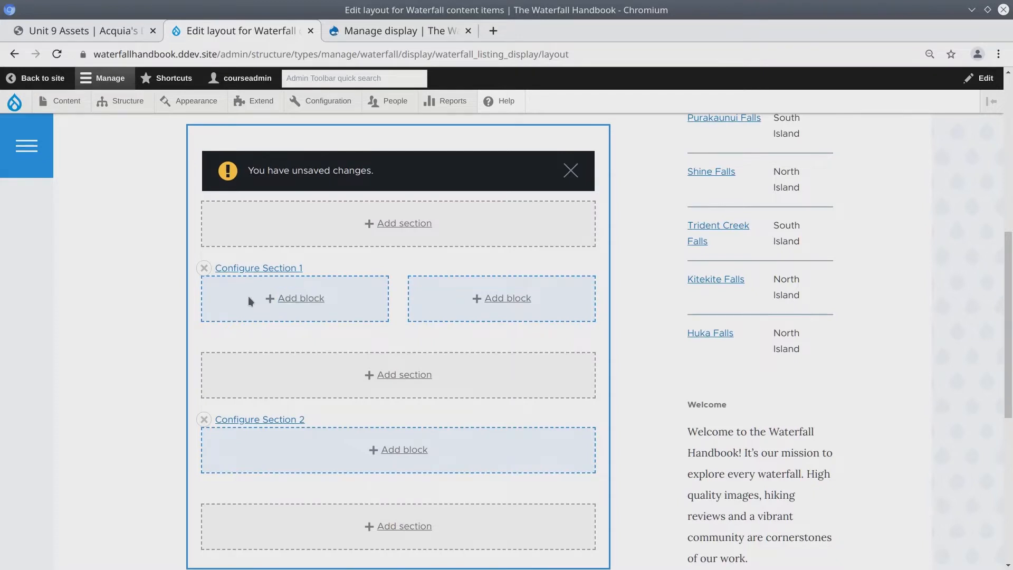
Step: Find the Waterfall Image field by filtering for "image" and choose it as a block for the first column of Section 1
{"action": "left_click", "coordinate": [300, 299]}
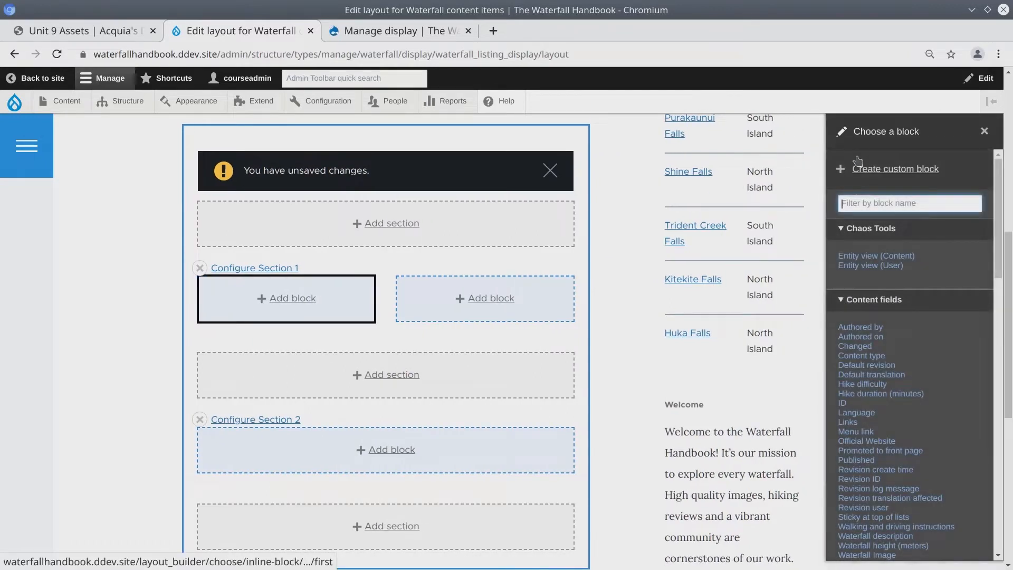
{"action": "type", "text": "image"}
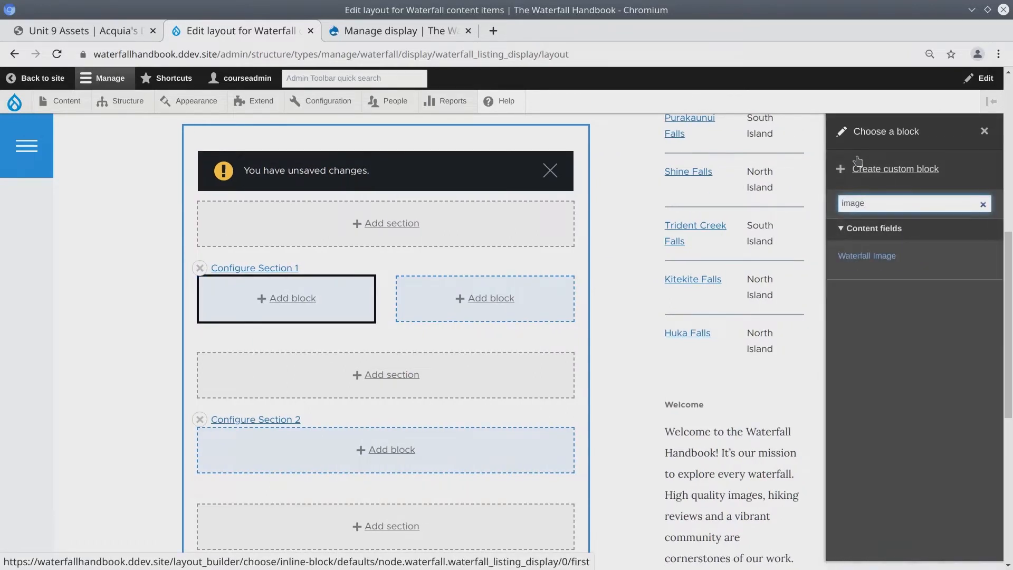
{"action": "left_click", "coordinate": [876, 257]}
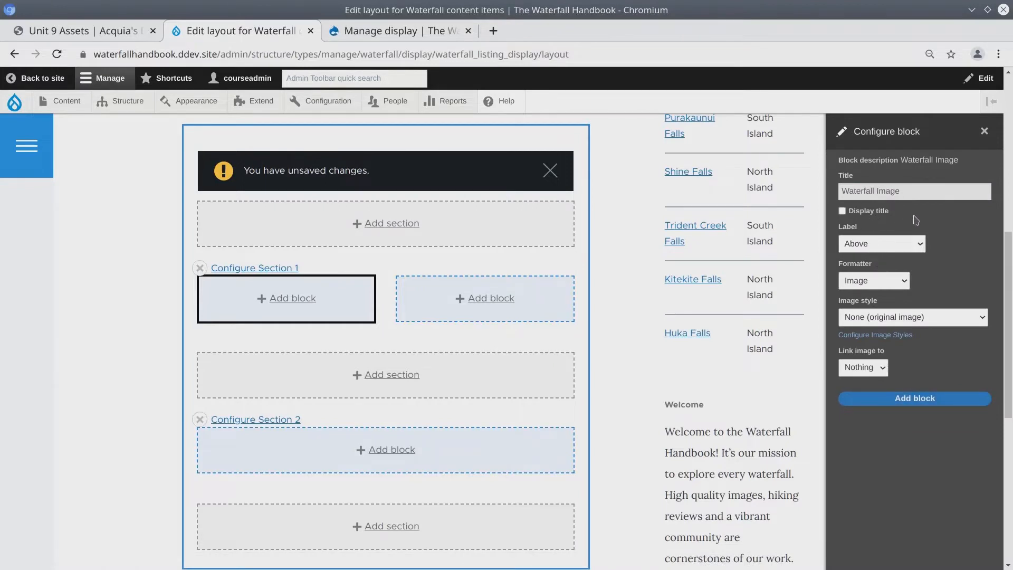
{"action": "scroll", "coordinate": [938, 237], "scroll_direction": "down", "scroll_amount": 2}
{"action": "scroll", "coordinate": [907, 243], "scroll_direction": "up", "scroll_amount": 2}
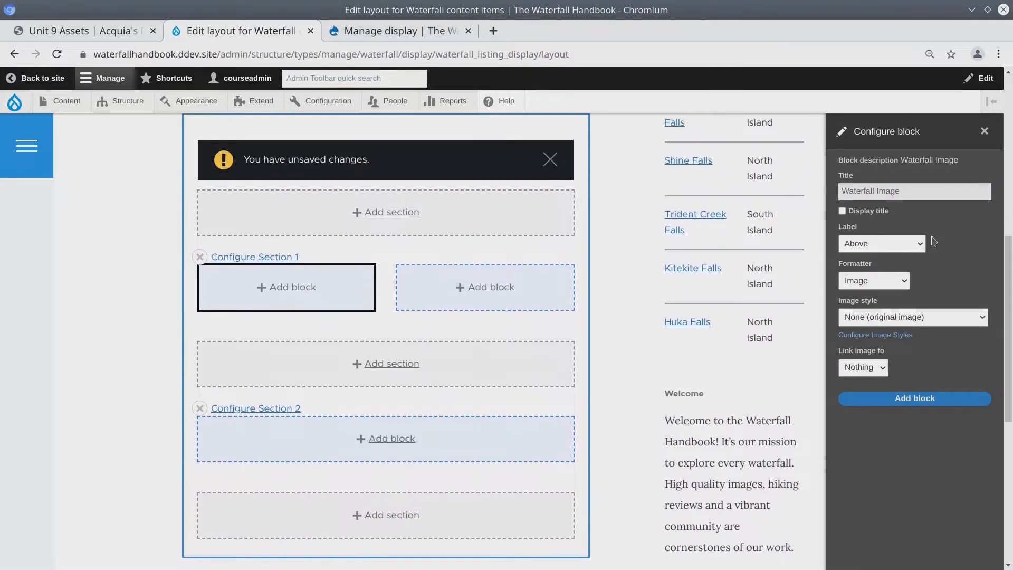
Step: Add the Waterfall Image block with its label hidden, the Medium (220×220) image style and the image linked to Content
{"action": "left_click", "coordinate": [899, 249]}
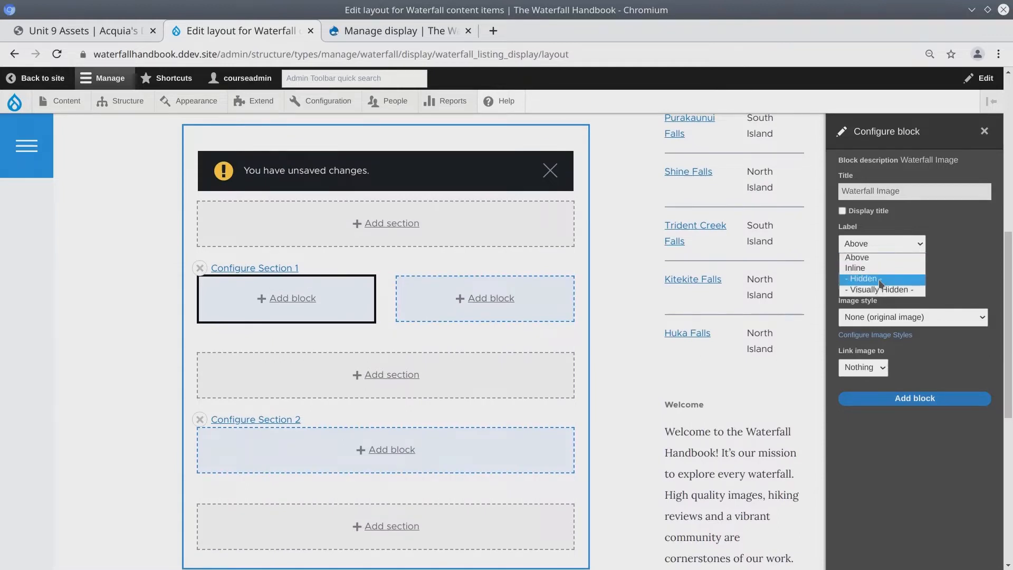
{"action": "left_click", "coordinate": [895, 280]}
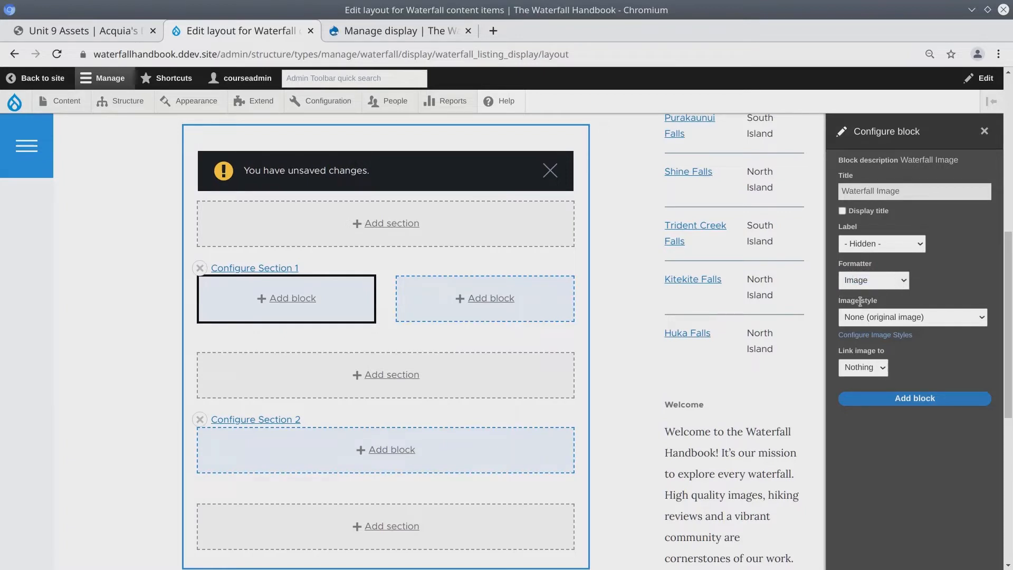
{"action": "left_click", "coordinate": [923, 319]}
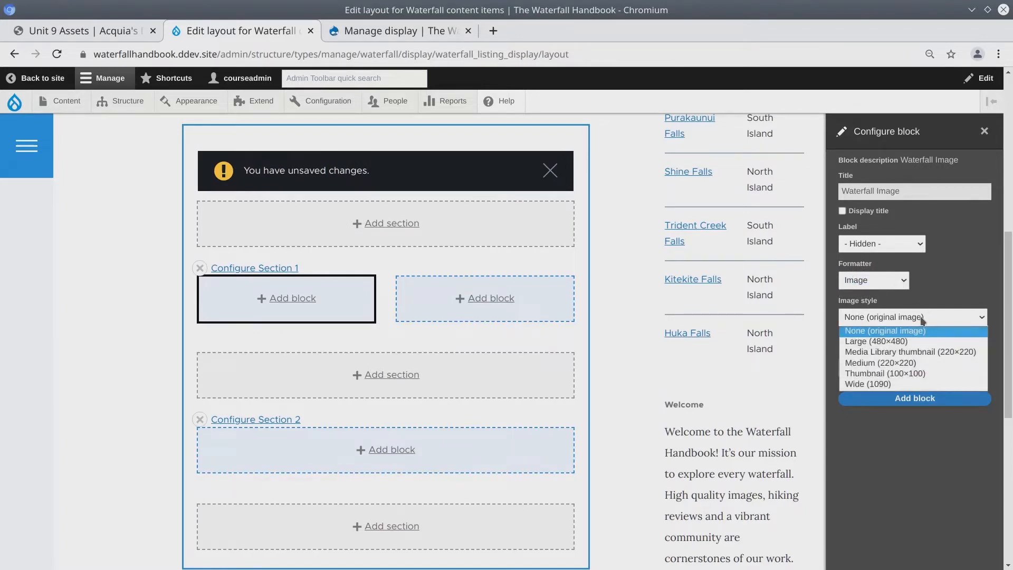
{"action": "left_click", "coordinate": [904, 364]}
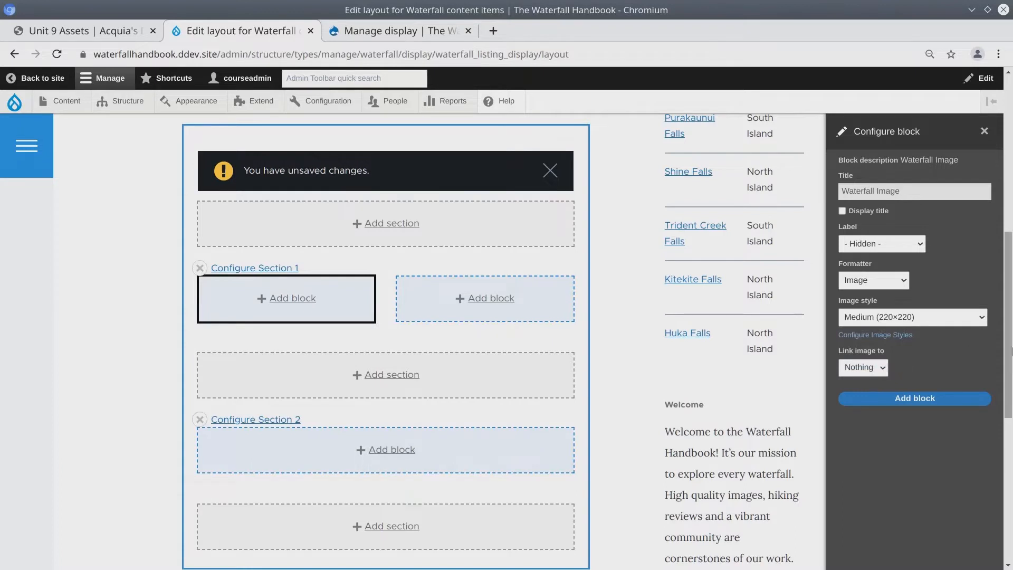
{"action": "left_click", "coordinate": [883, 371]}
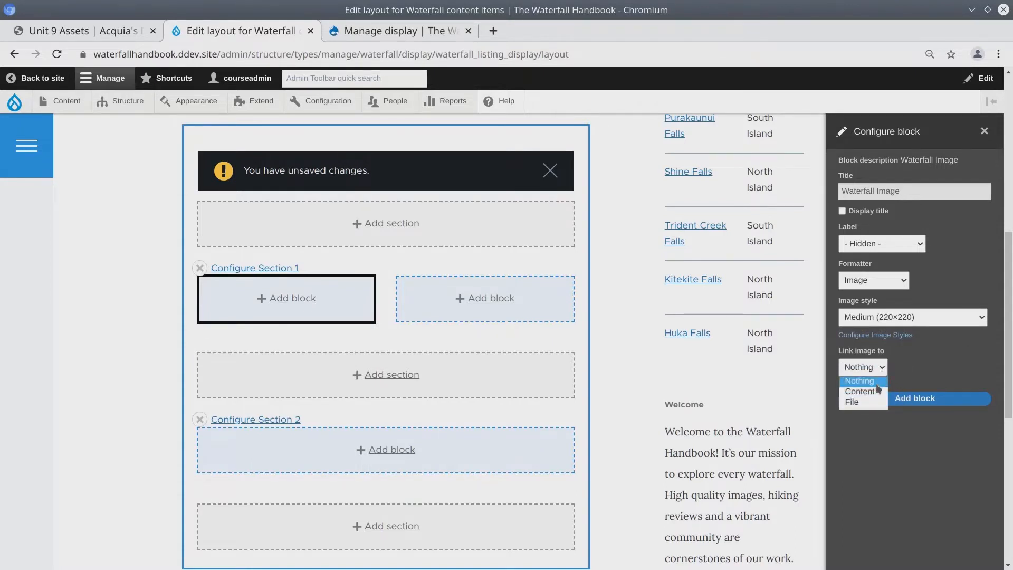
{"action": "left_click", "coordinate": [872, 392]}
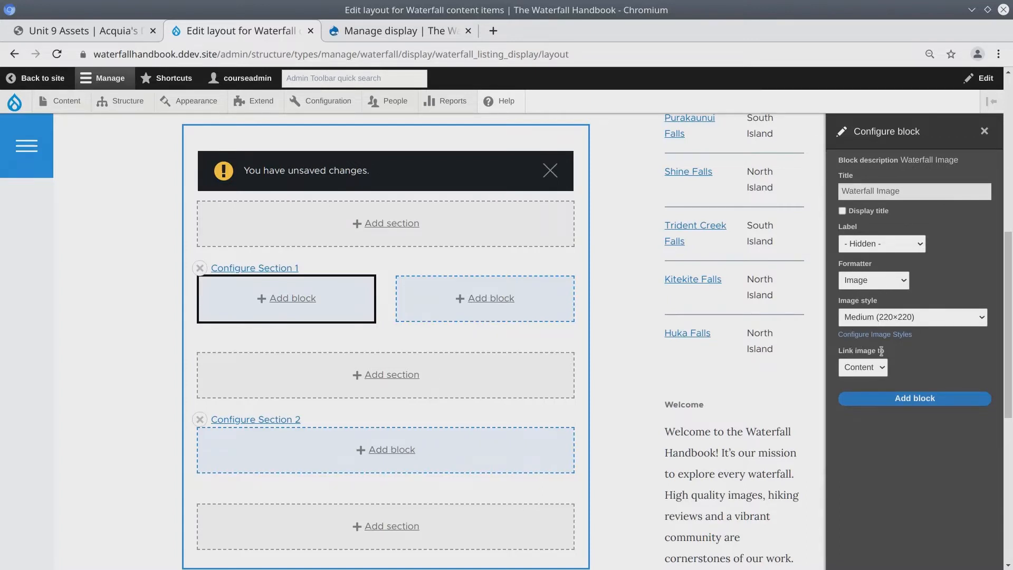
{"action": "left_click", "coordinate": [905, 399]}
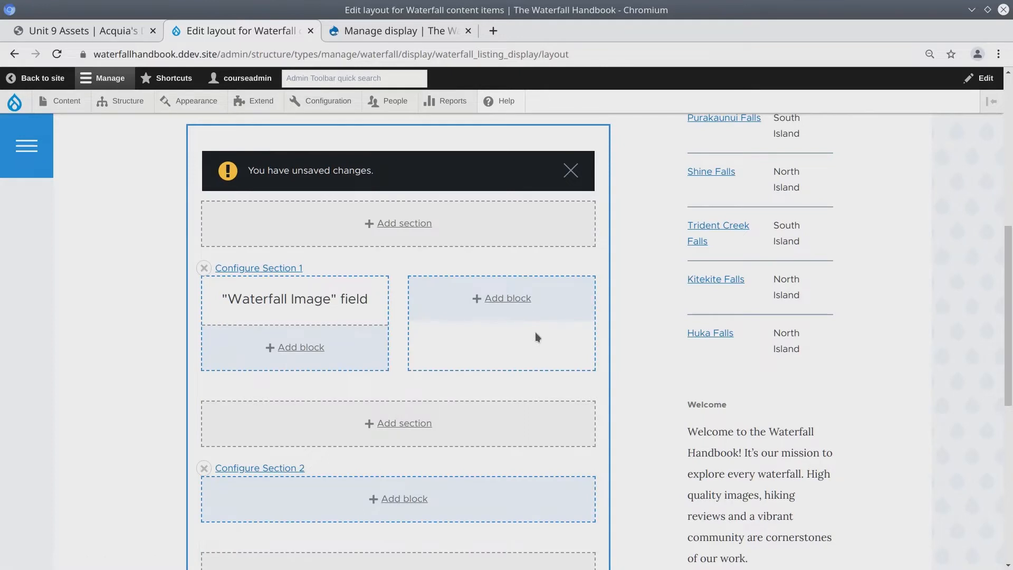
Step: Add the Waterfall location field as a block in the second column of Section 1, with its label set to Inline
{"action": "left_click", "coordinate": [502, 300]}
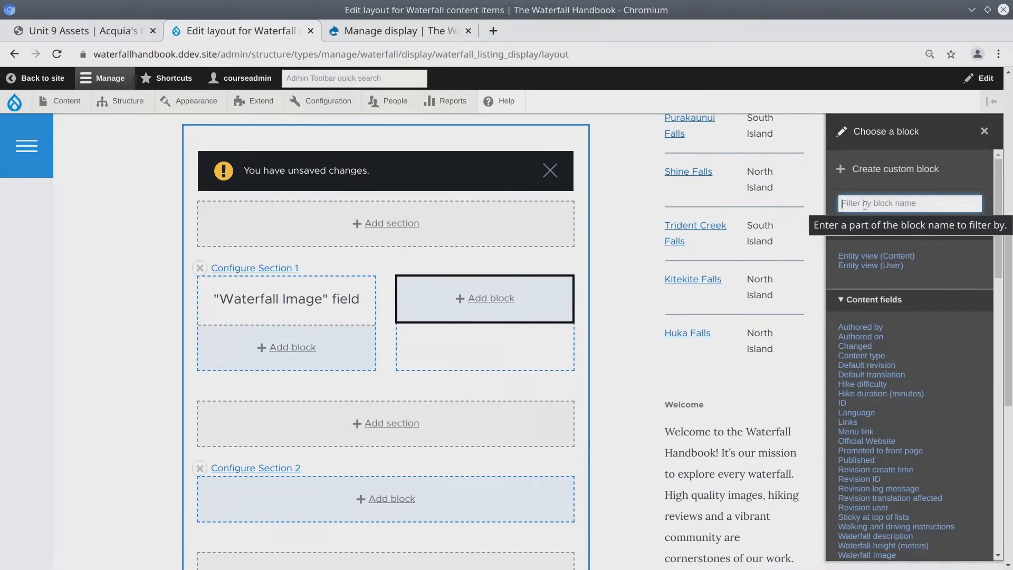
{"action": "type", "text": "locat"}
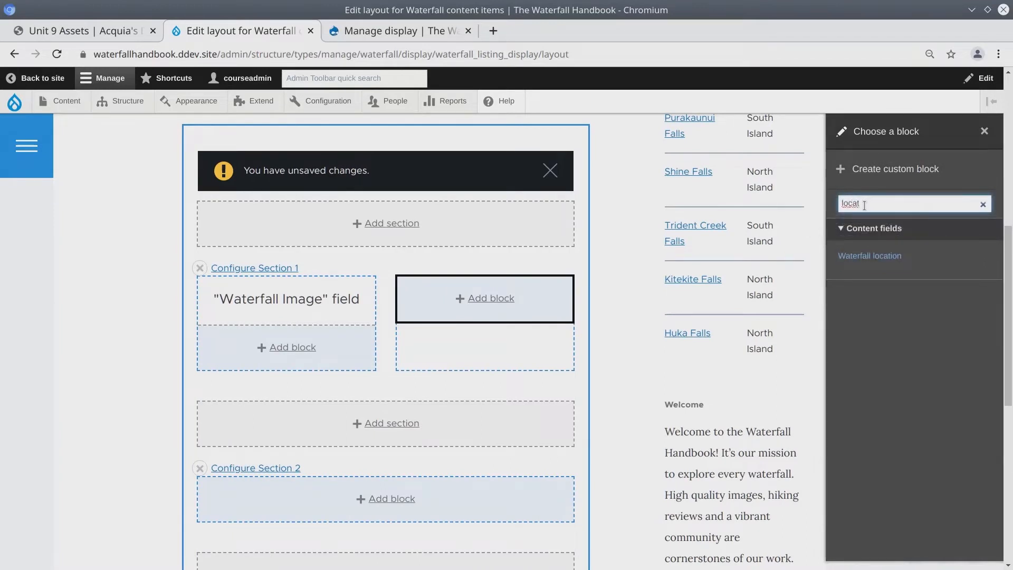
{"action": "left_click", "coordinate": [876, 262]}
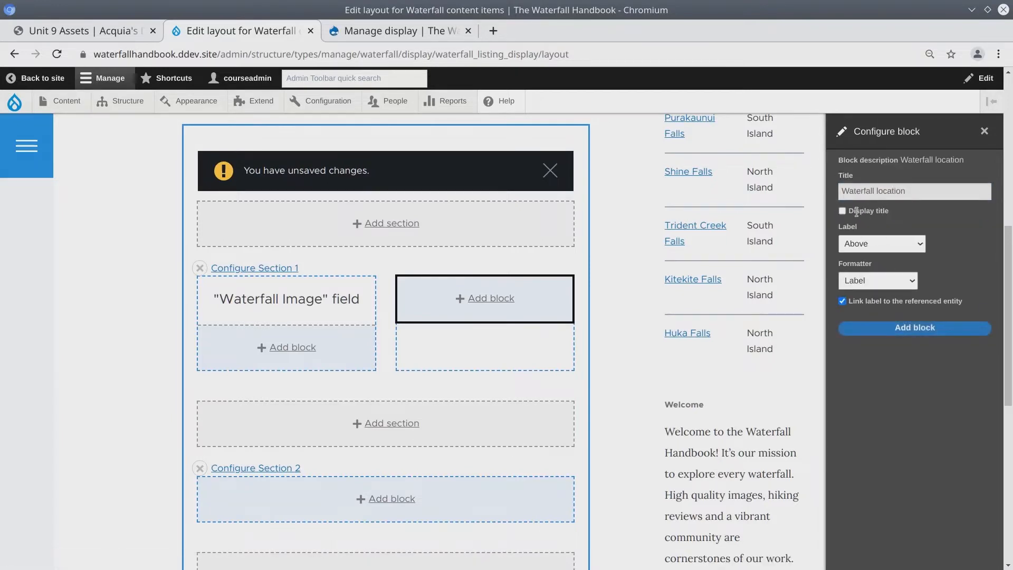
{"action": "left_click", "coordinate": [868, 246]}
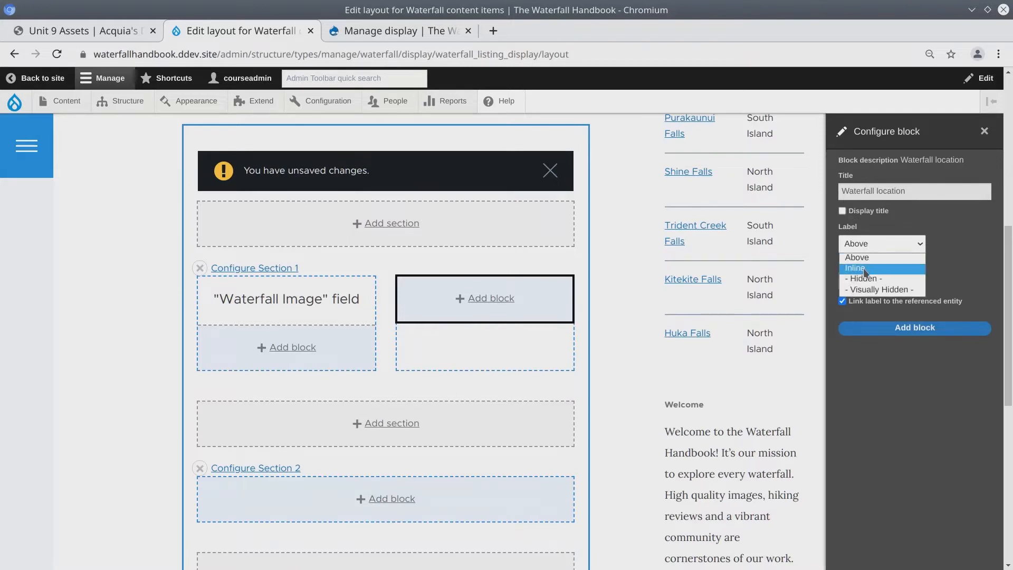
{"action": "left_click", "coordinate": [865, 269]}
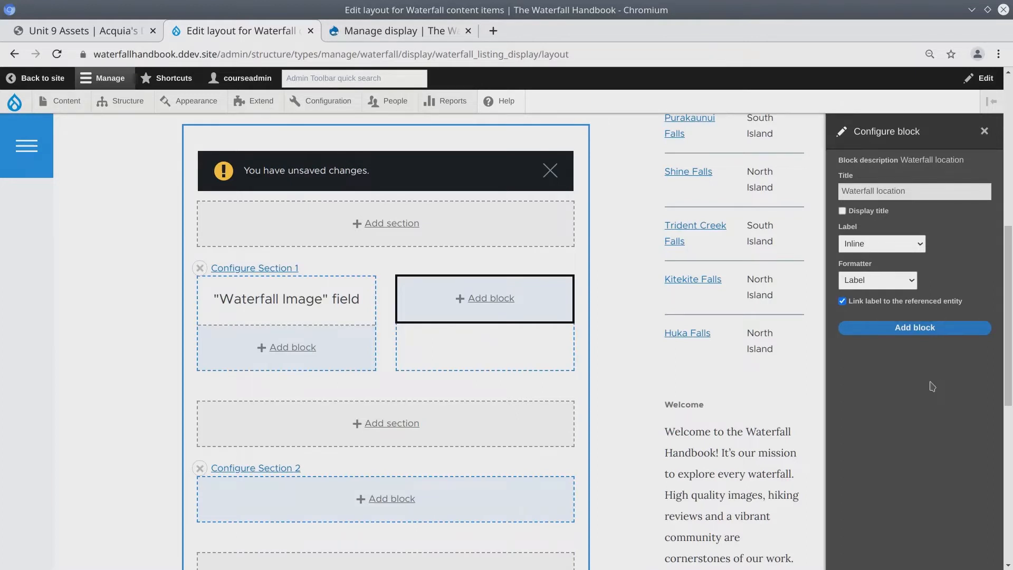
{"action": "left_click", "coordinate": [916, 327]}
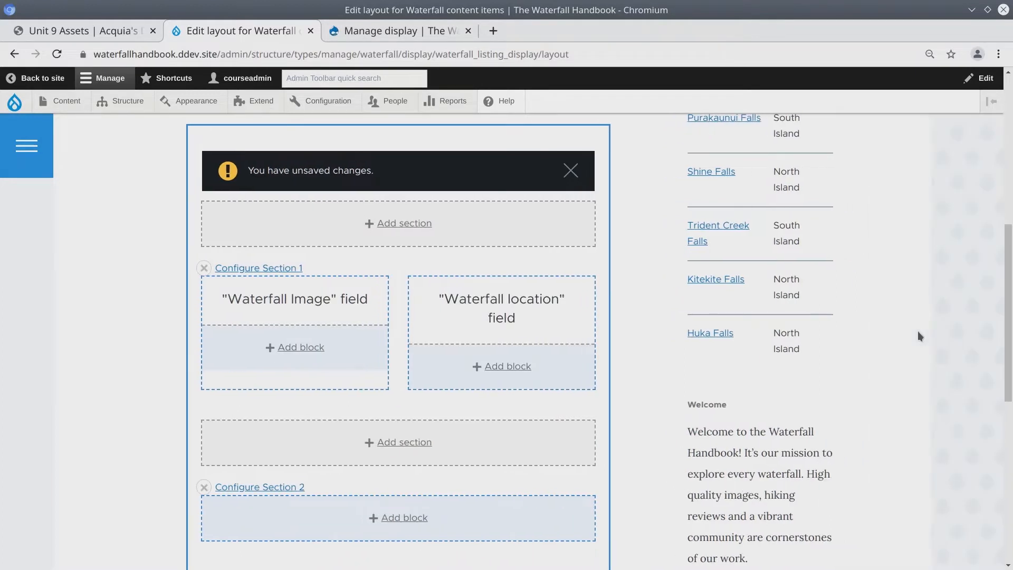
Step: Add the Hike duration (minutes) block below Waterfall location, with an Inline label and the prefix and suffix display turned off
{"action": "left_click", "coordinate": [503, 369]}
{"action": "left_click", "coordinate": [853, 204]}
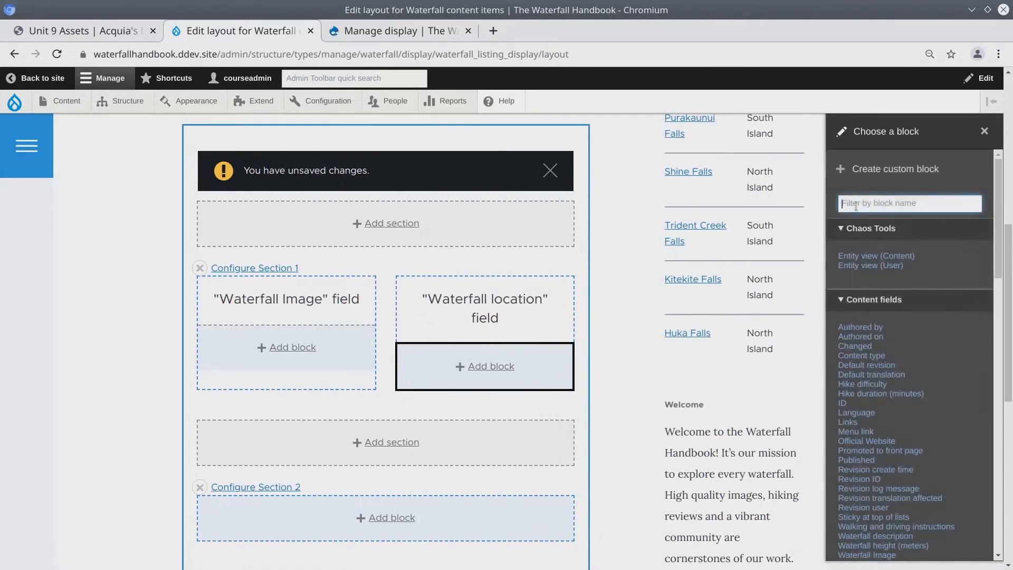
{"action": "type", "text": "hik"}
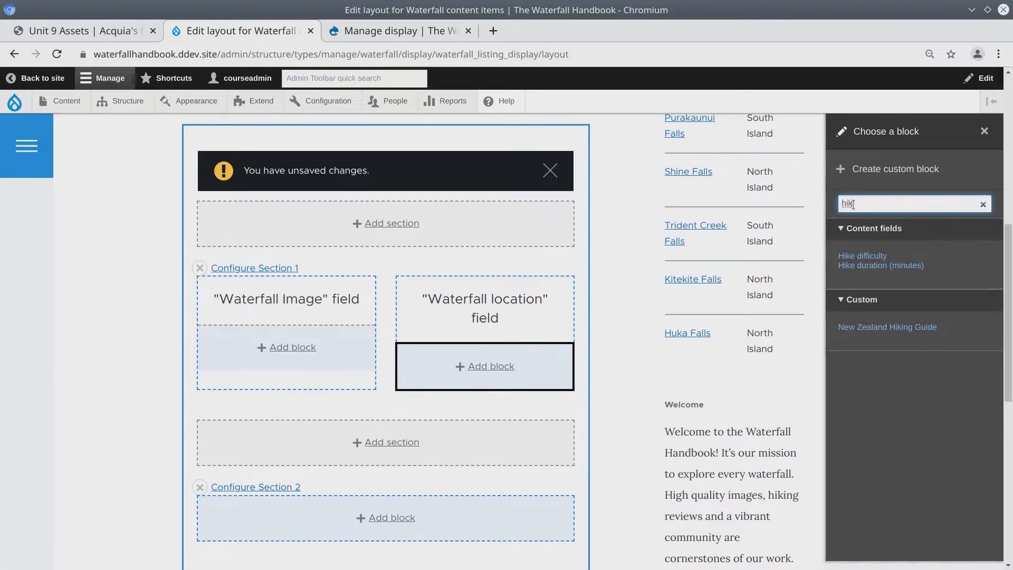
{"action": "left_click", "coordinate": [879, 266]}
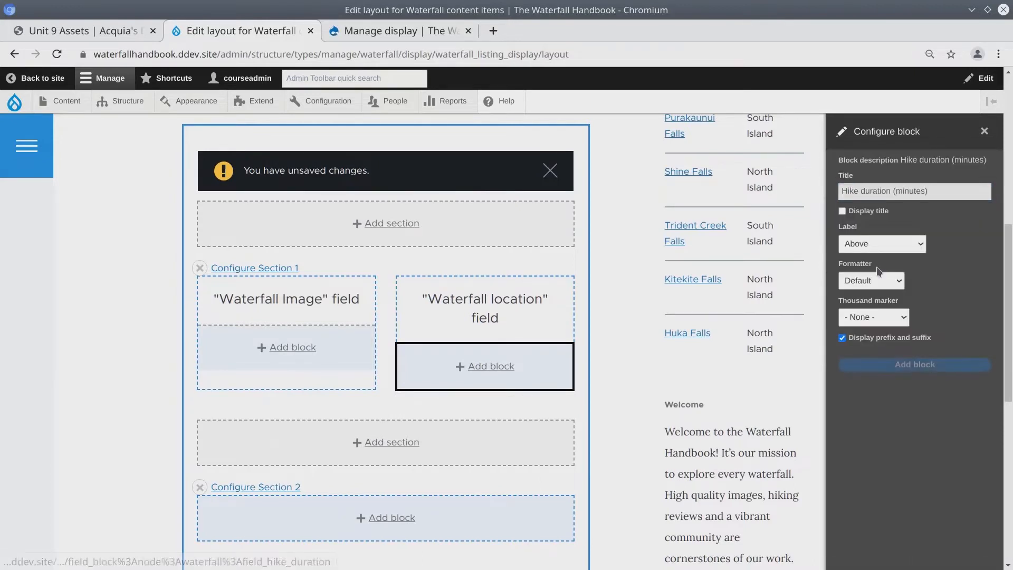
{"action": "left_click", "coordinate": [877, 247]}
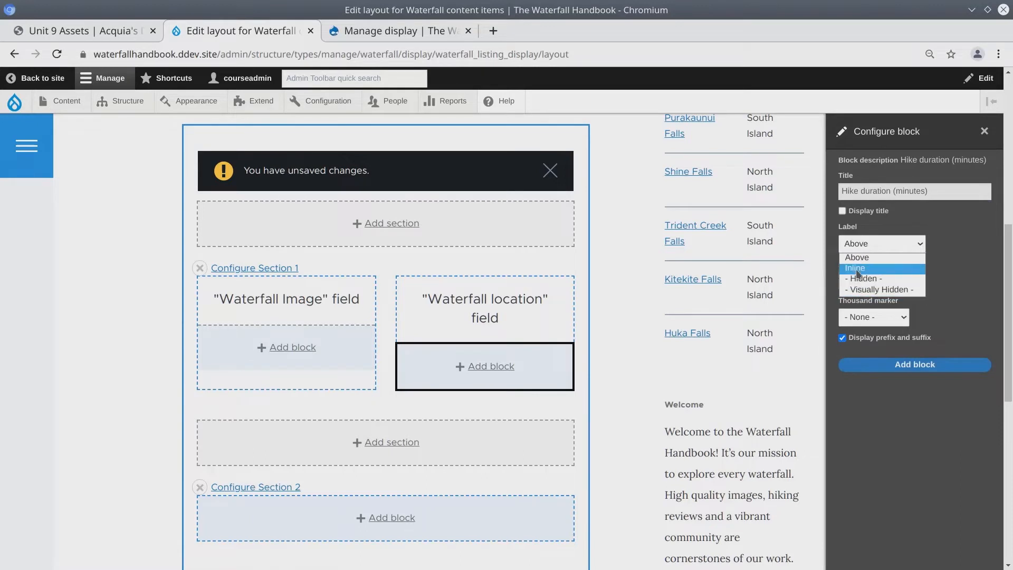
{"action": "left_click", "coordinate": [858, 269]}
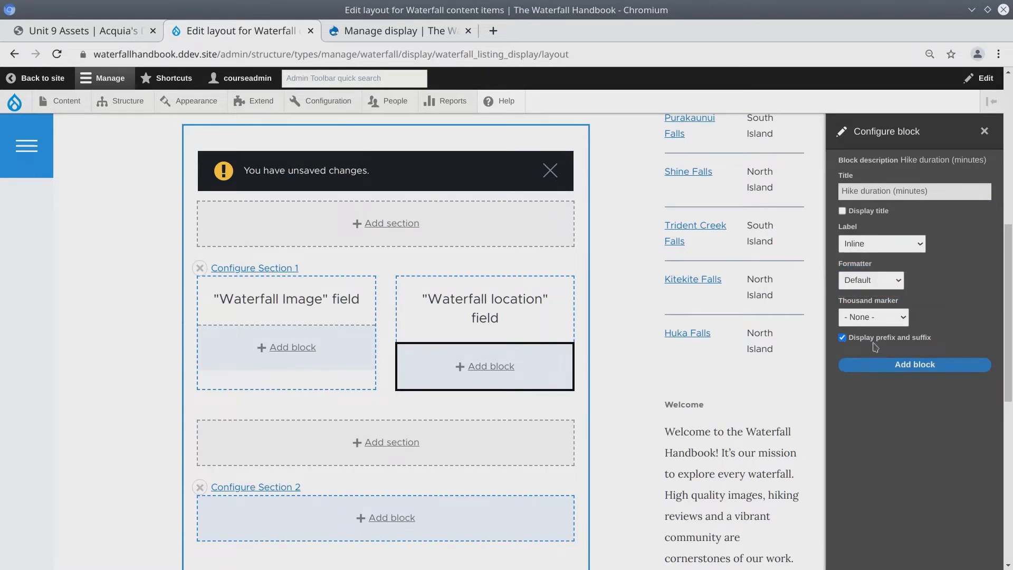
{"action": "left_click", "coordinate": [842, 339]}
{"action": "left_click", "coordinate": [922, 365]}
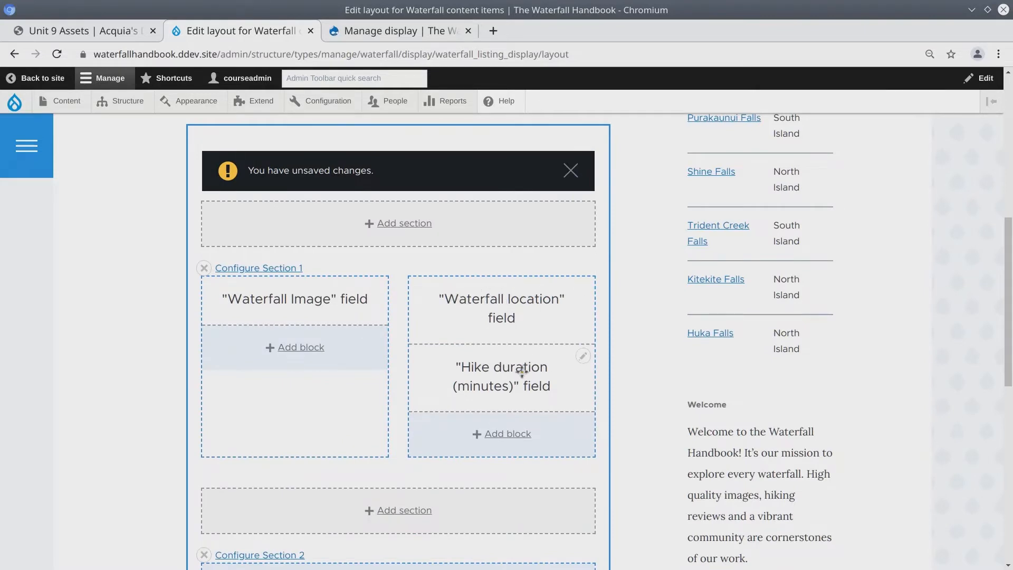
Step: Add the Hike difficulty field as a block below Hike duration in Section 1, with its label set to Inline
{"action": "left_click", "coordinate": [509, 436]}
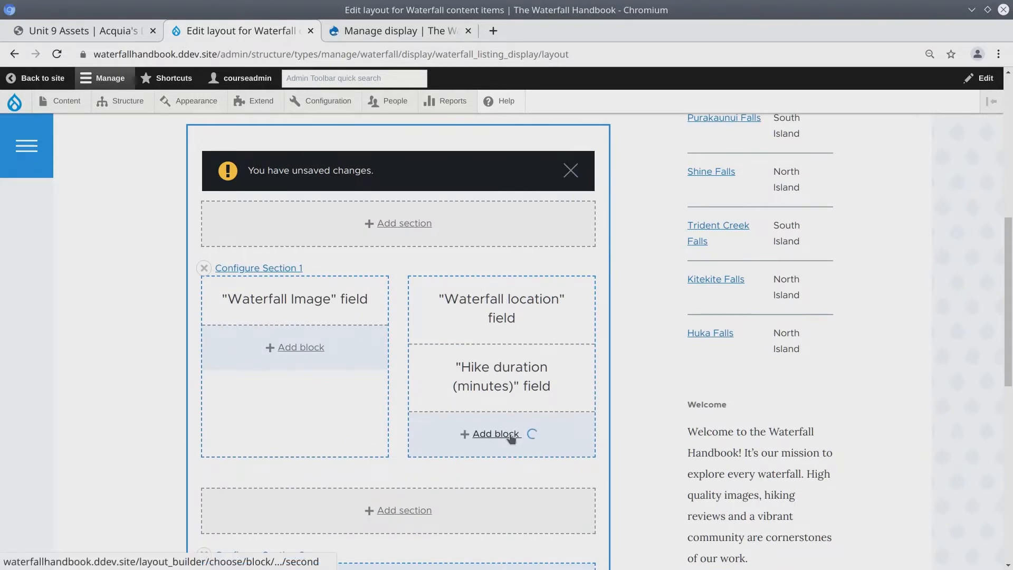
{"action": "type", "text": "diff"}
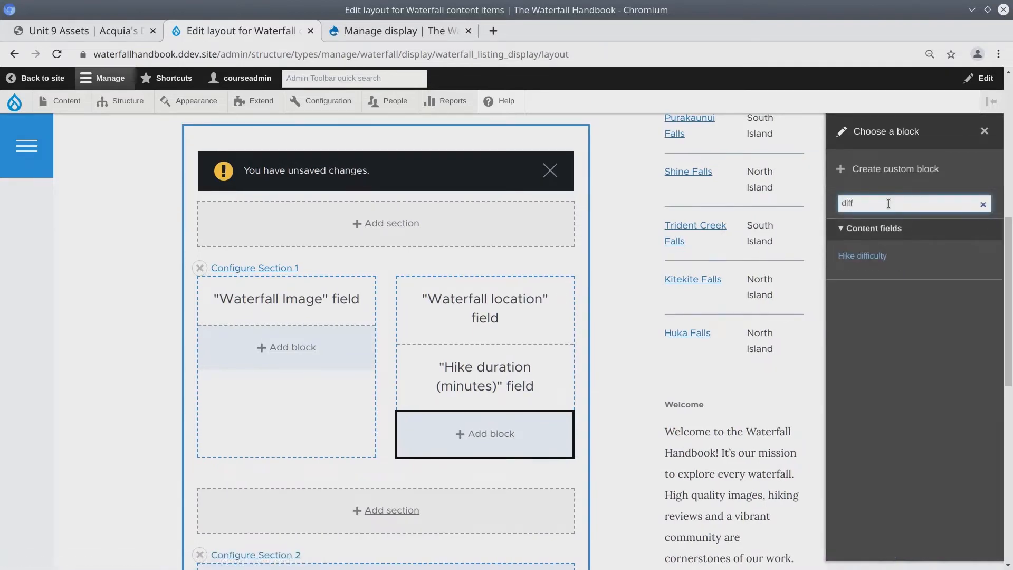
{"action": "left_click", "coordinate": [871, 258]}
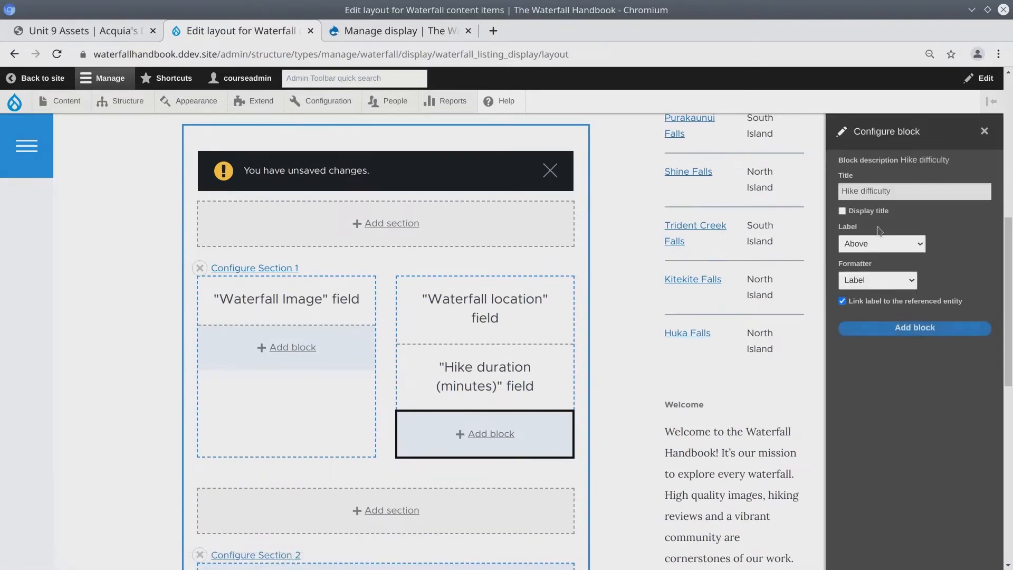
{"action": "left_click", "coordinate": [866, 243]}
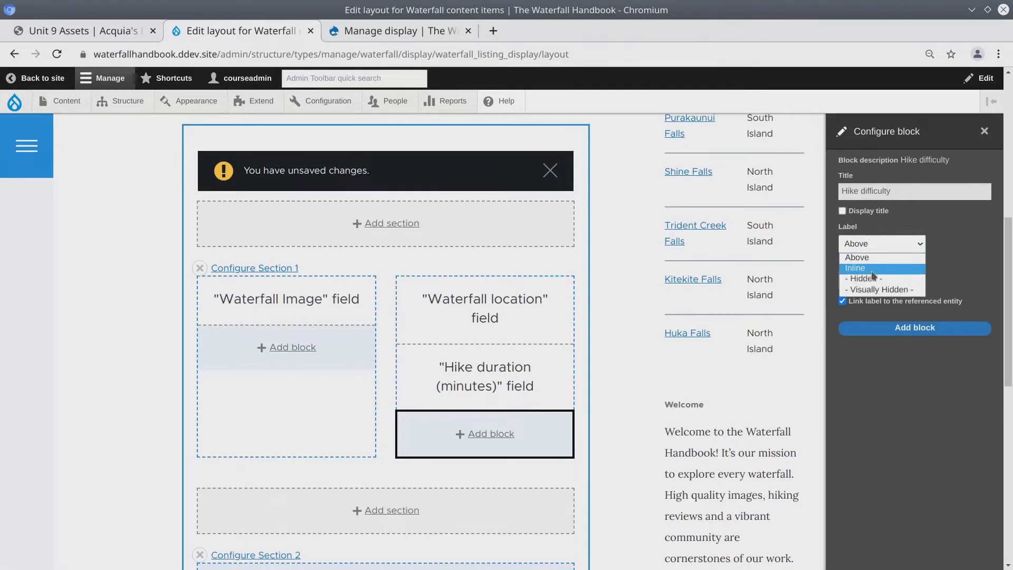
{"action": "left_click", "coordinate": [856, 270]}
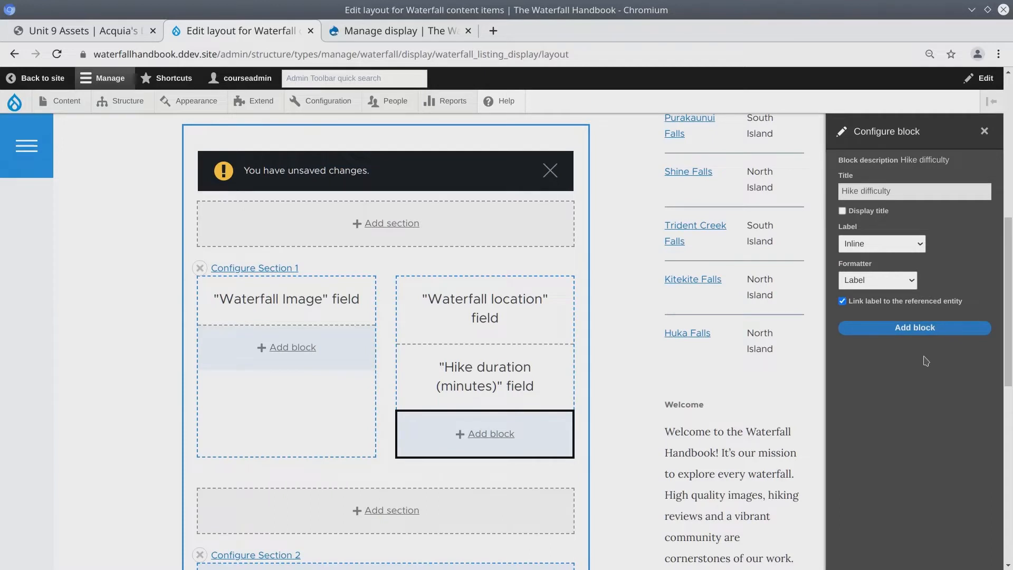
{"action": "left_click", "coordinate": [913, 330]}
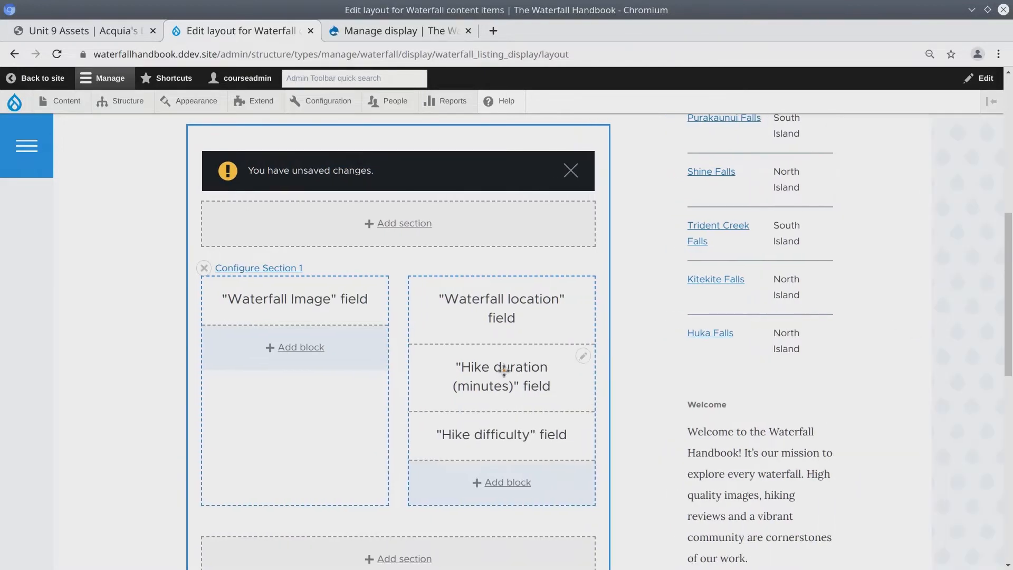
Step: Find the Waterfall description field by filtering for "desc" and choose it as a block for Section 2
{"action": "scroll", "coordinate": [126, 347], "scroll_direction": "down", "scroll_amount": 5}
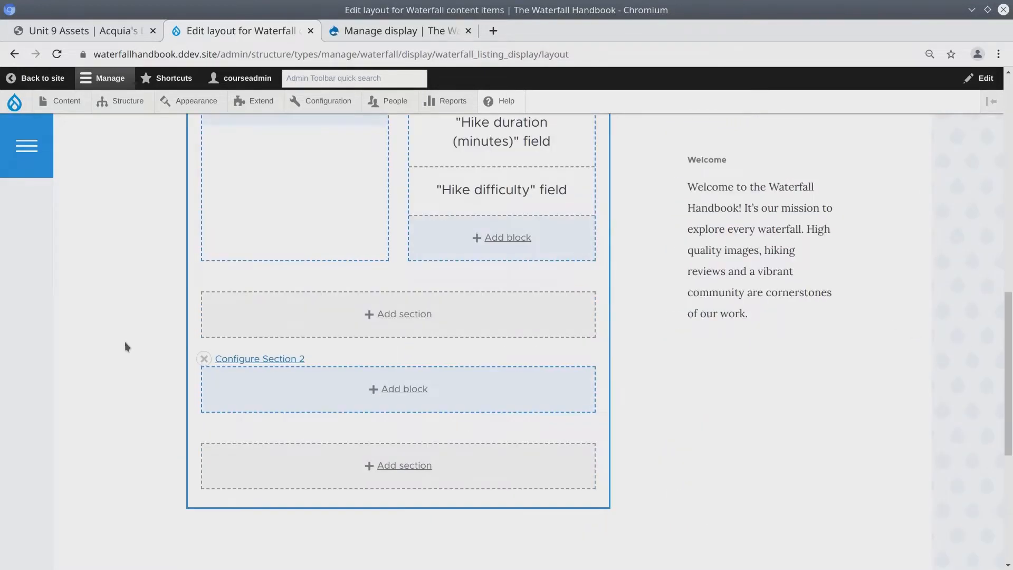
{"action": "scroll", "coordinate": [126, 343], "scroll_direction": "down", "scroll_amount": 1}
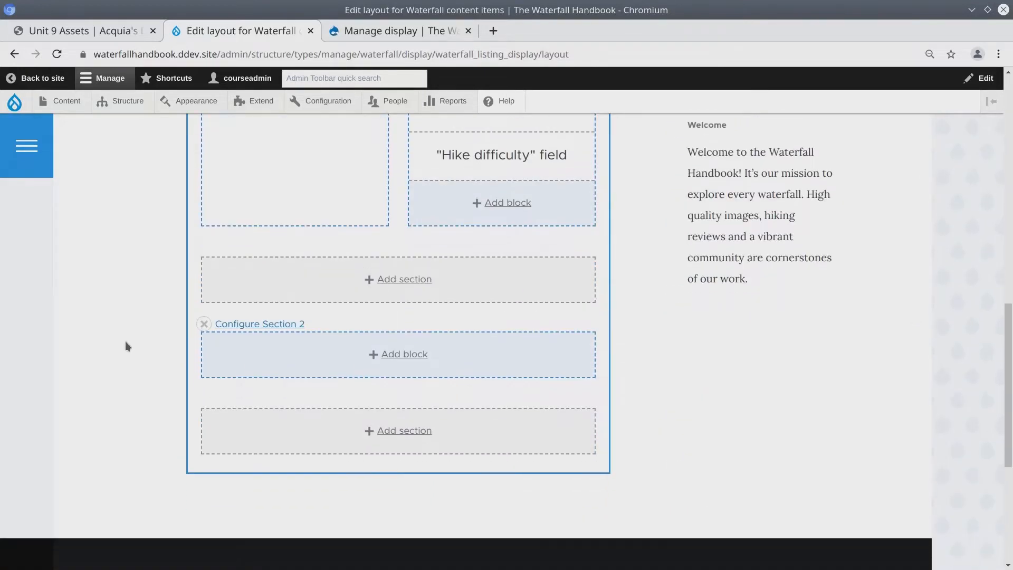
{"action": "left_click", "coordinate": [406, 354]}
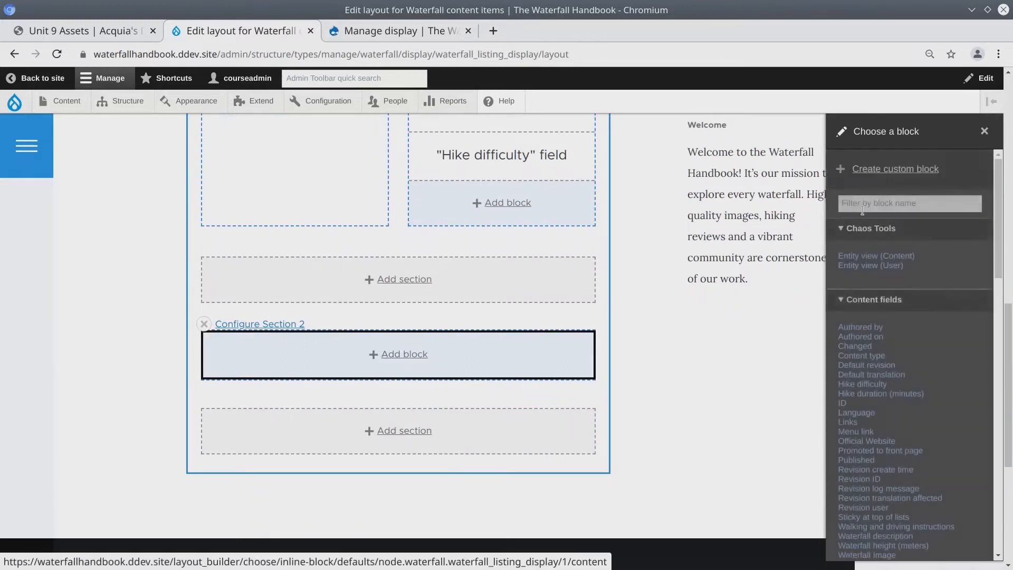
{"action": "left_click", "coordinate": [858, 205]}
{"action": "type", "text": "desc"}
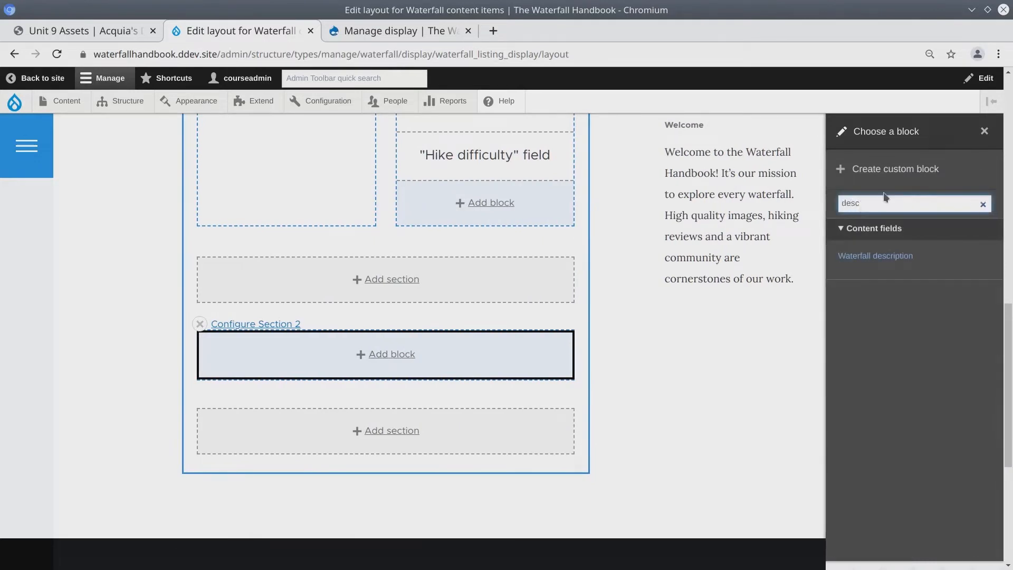
{"action": "left_click", "coordinate": [876, 256]}
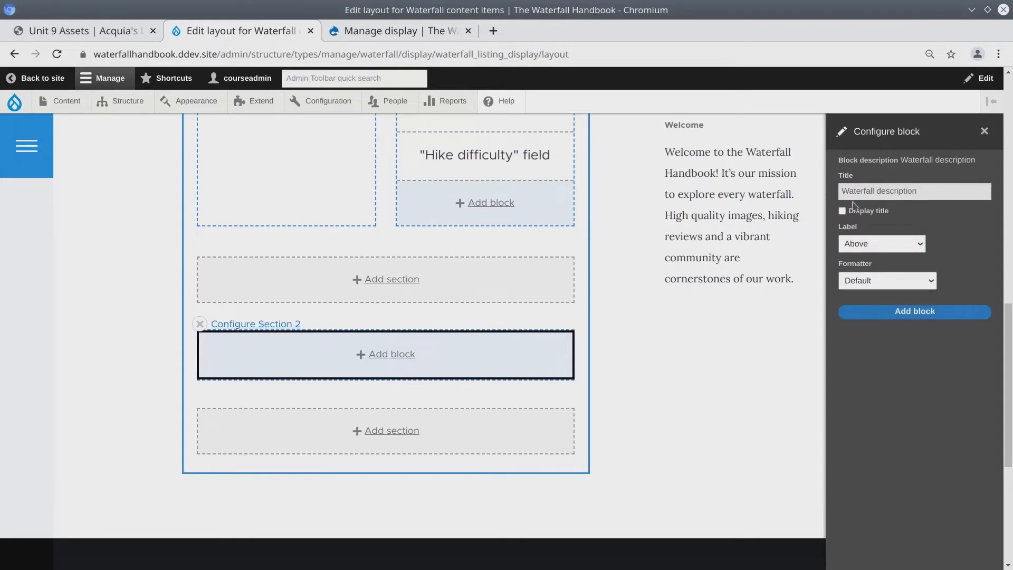
Step: Add the Waterfall description block with its label hidden, the Summary or trimmed formatter and a trimmed limit of 600 characters
{"action": "left_click", "coordinate": [891, 249]}
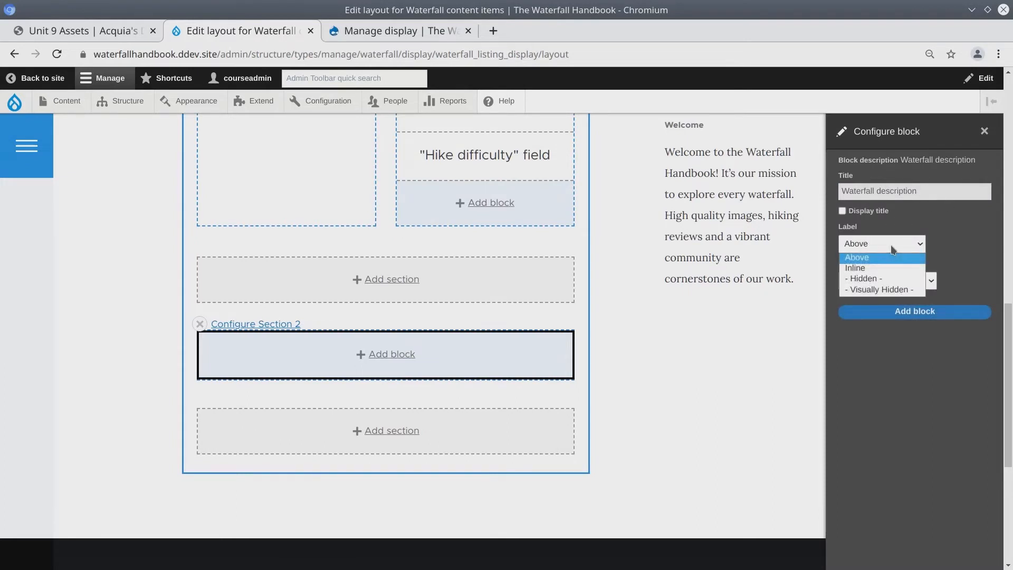
{"action": "left_click", "coordinate": [882, 280]}
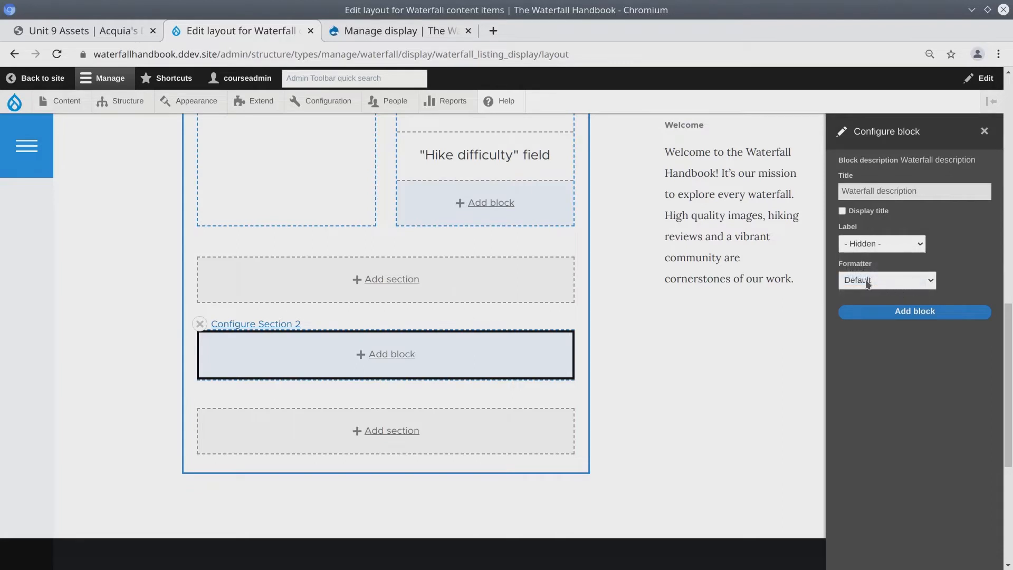
{"action": "left_click", "coordinate": [890, 281]}
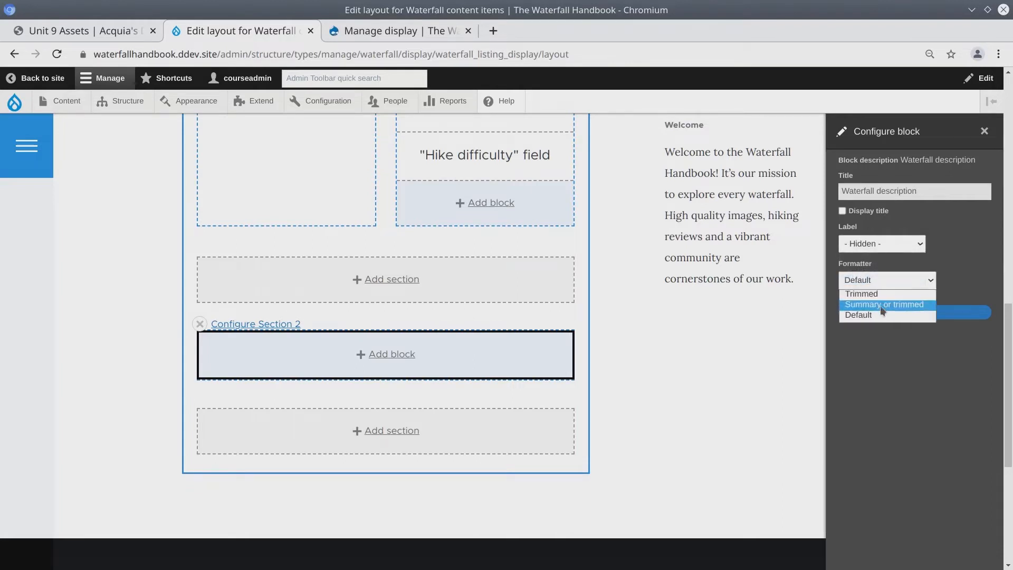
{"action": "left_click", "coordinate": [881, 306]}
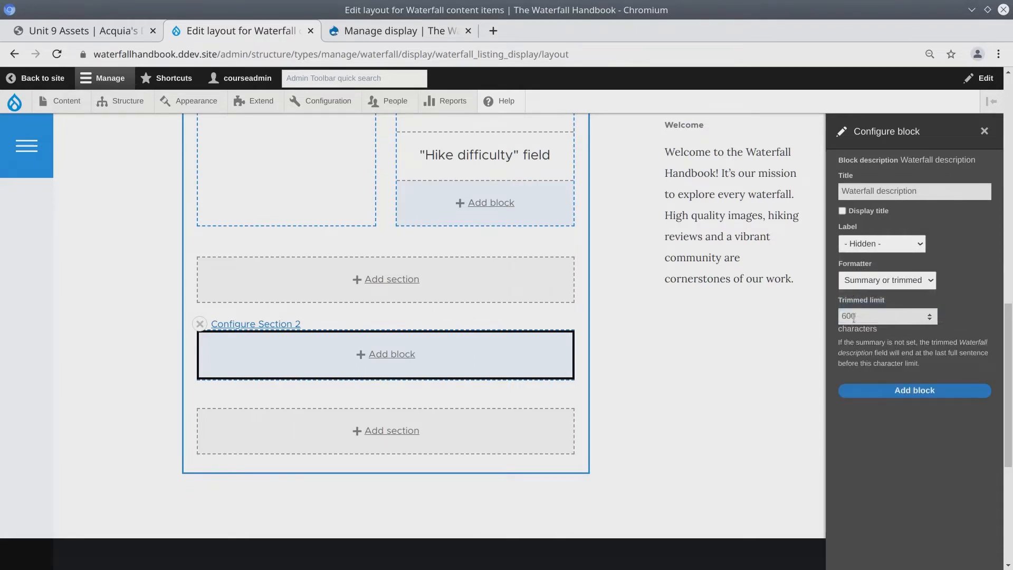
{"action": "left_click", "coordinate": [867, 315]}
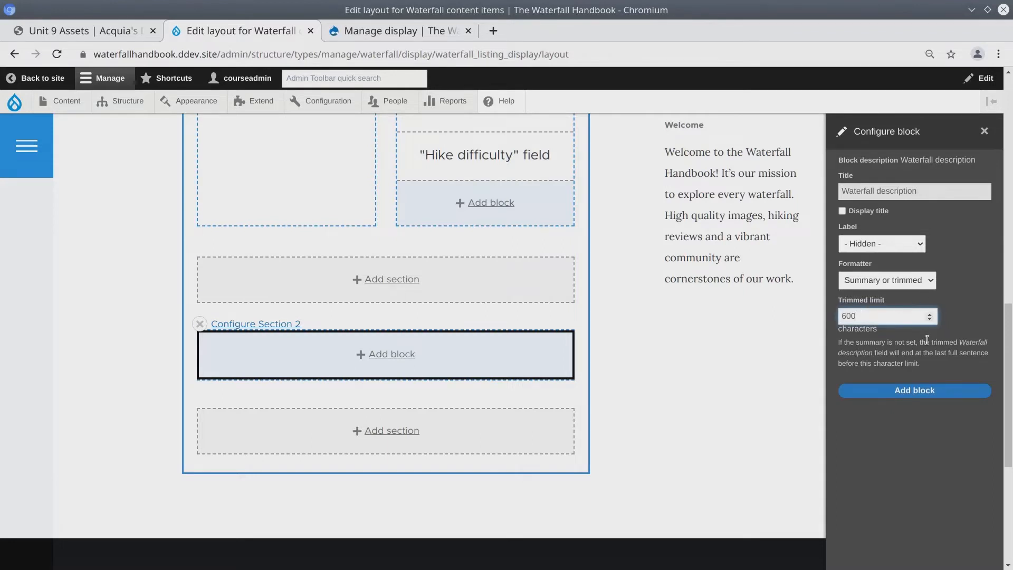
{"action": "left_click", "coordinate": [921, 395]}
Step: Review the arrangement of the field blocks in Section 1 and Section 2 of the layout
{"action": "scroll", "coordinate": [670, 423], "scroll_direction": "up", "scroll_amount": 7}
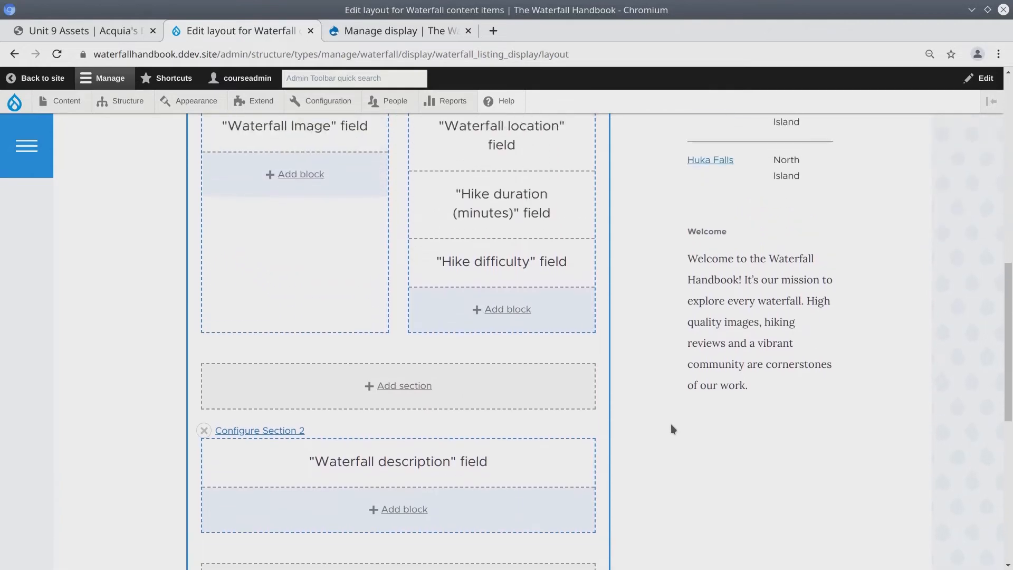
{"action": "scroll", "coordinate": [231, 336], "scroll_direction": "down", "scroll_amount": 3}
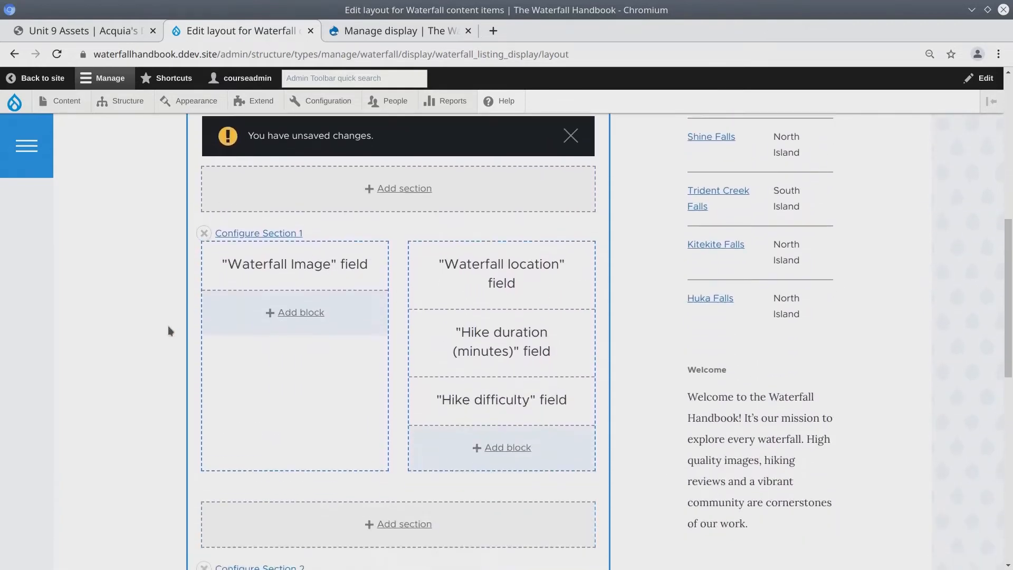
{"action": "scroll", "coordinate": [176, 290], "scroll_direction": "up", "scroll_amount": 3}
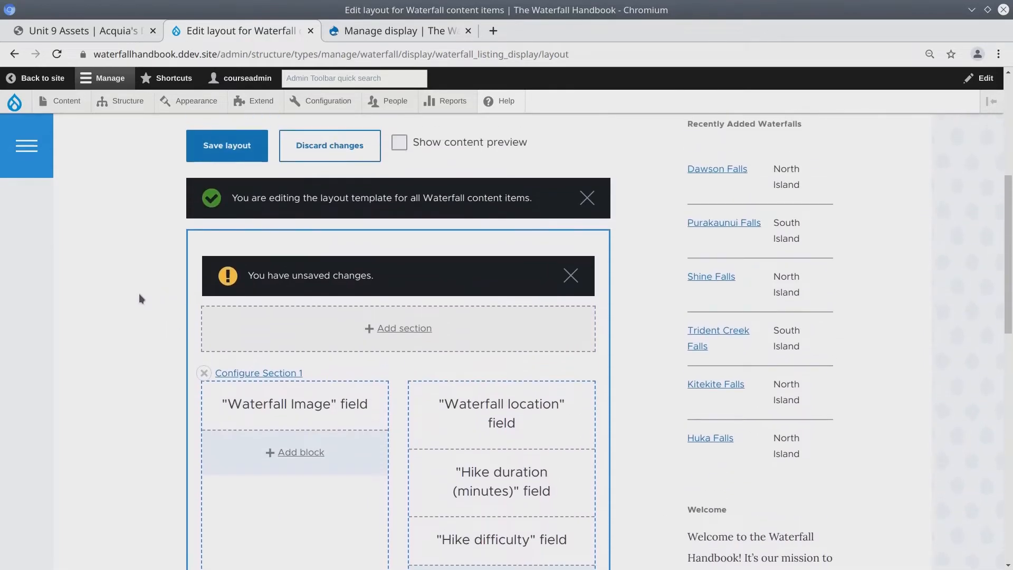
{"action": "scroll", "coordinate": [138, 295], "scroll_direction": "down", "scroll_amount": 1}
{"action": "scroll", "coordinate": [139, 301], "scroll_direction": "down", "scroll_amount": 2}
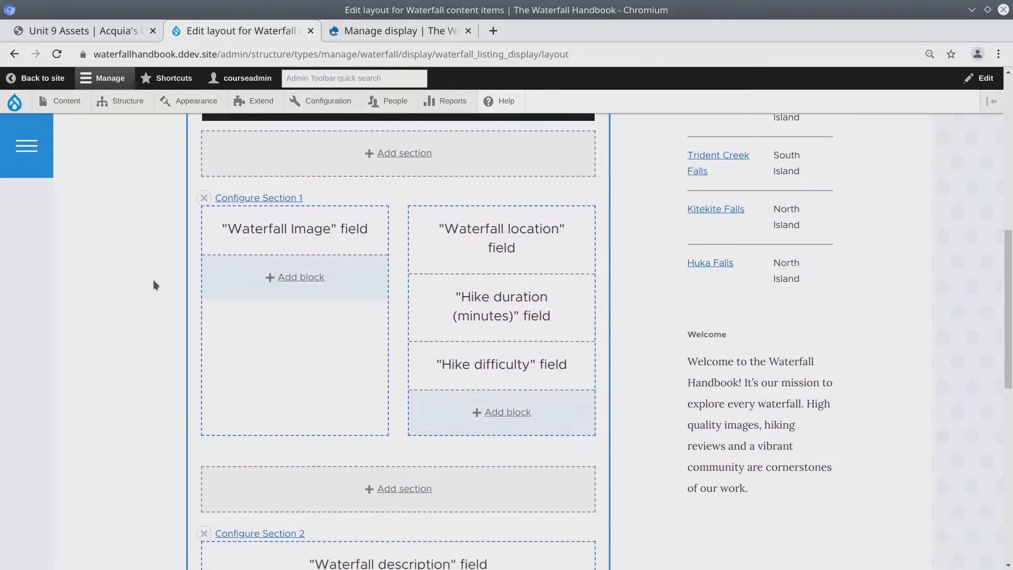
{"action": "scroll", "coordinate": [248, 358], "scroll_direction": "down", "scroll_amount": 2}
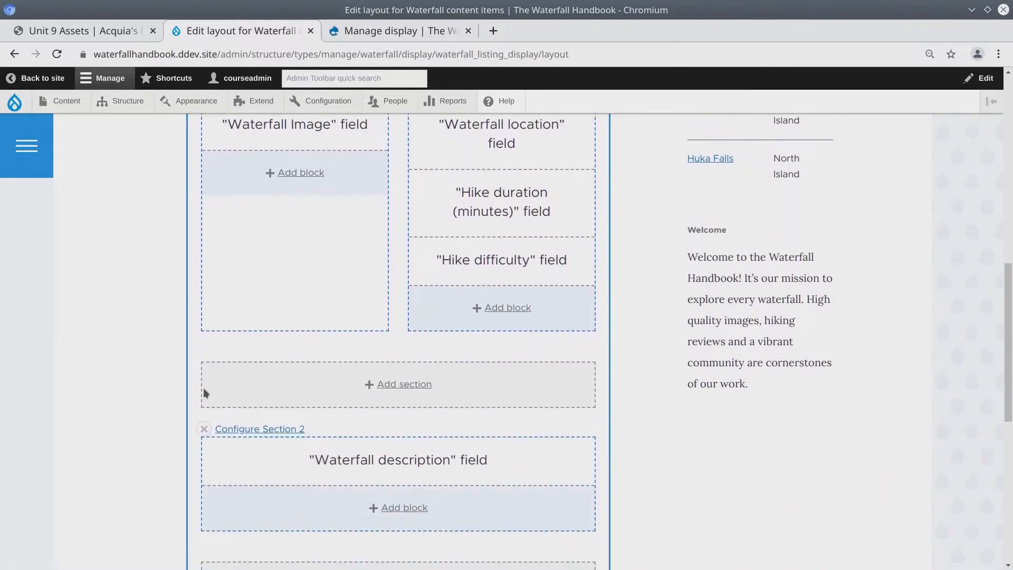
{"action": "scroll", "coordinate": [200, 404], "scroll_direction": "up", "scroll_amount": 3}
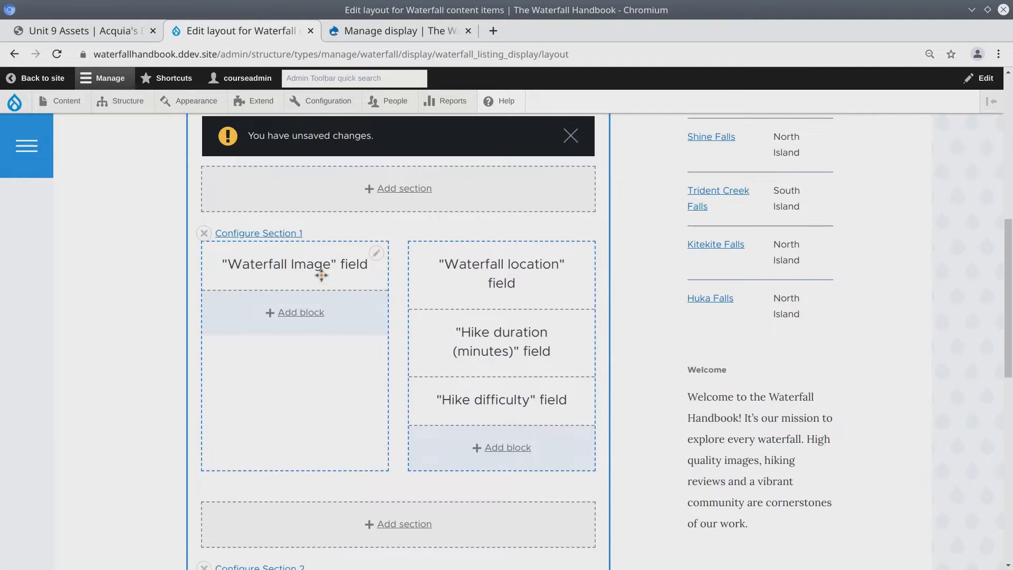
{"action": "scroll", "coordinate": [396, 418], "scroll_direction": "down", "scroll_amount": 3}
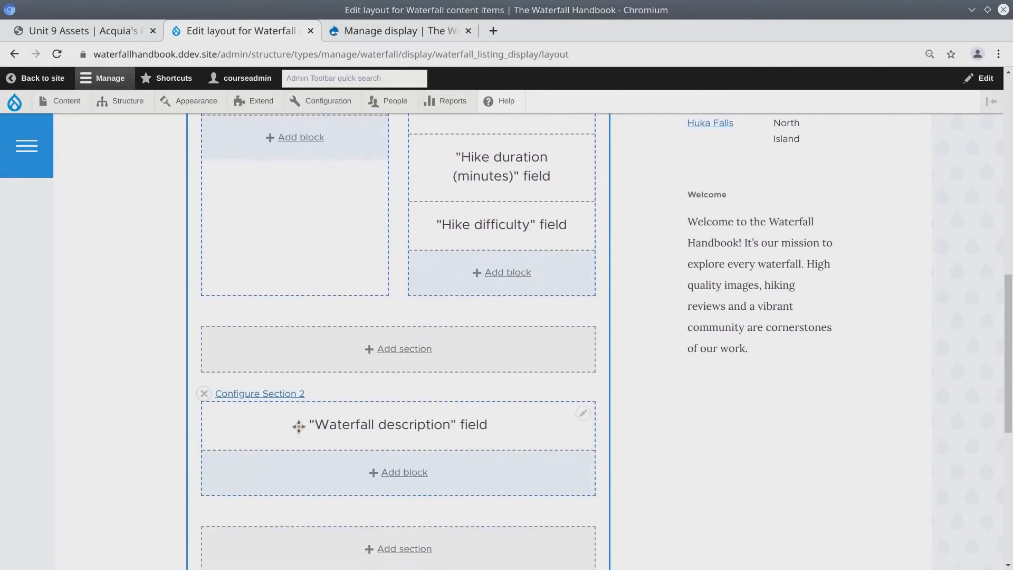
Step: Check the field blocks in Section 1 and Section 2, and save the Waterfall Listing Display layout
{"action": "scroll", "coordinate": [222, 409], "scroll_direction": "down", "scroll_amount": 1}
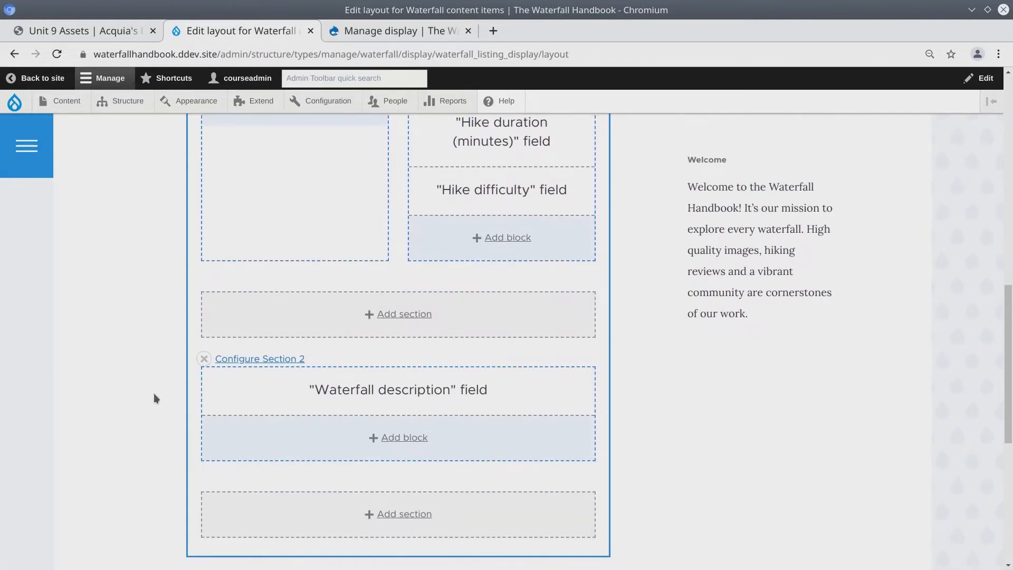
{"action": "scroll", "coordinate": [182, 404], "scroll_direction": "down", "scroll_amount": 3}
{"action": "scroll", "coordinate": [179, 401], "scroll_direction": "up", "scroll_amount": 6}
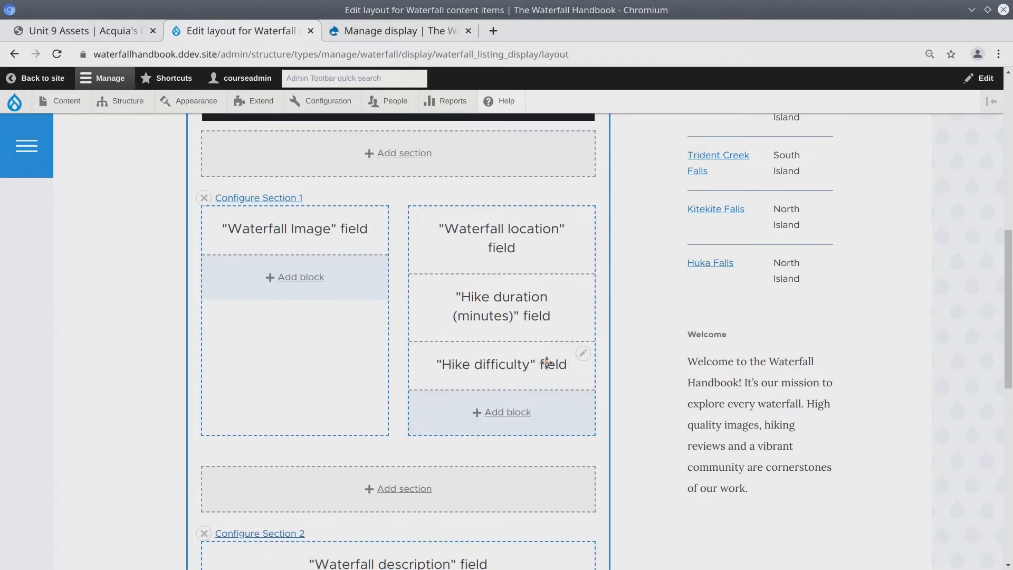
{"action": "scroll", "coordinate": [126, 393], "scroll_direction": "down", "scroll_amount": 3}
{"action": "scroll", "coordinate": [128, 392], "scroll_direction": "down", "scroll_amount": 2}
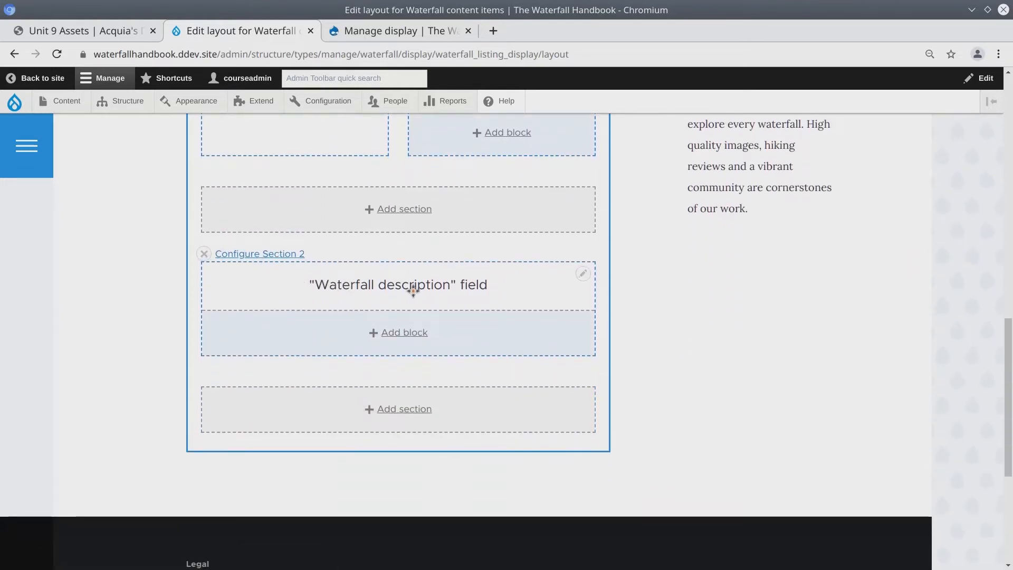
{"action": "scroll", "coordinate": [165, 344], "scroll_direction": "up", "scroll_amount": 10}
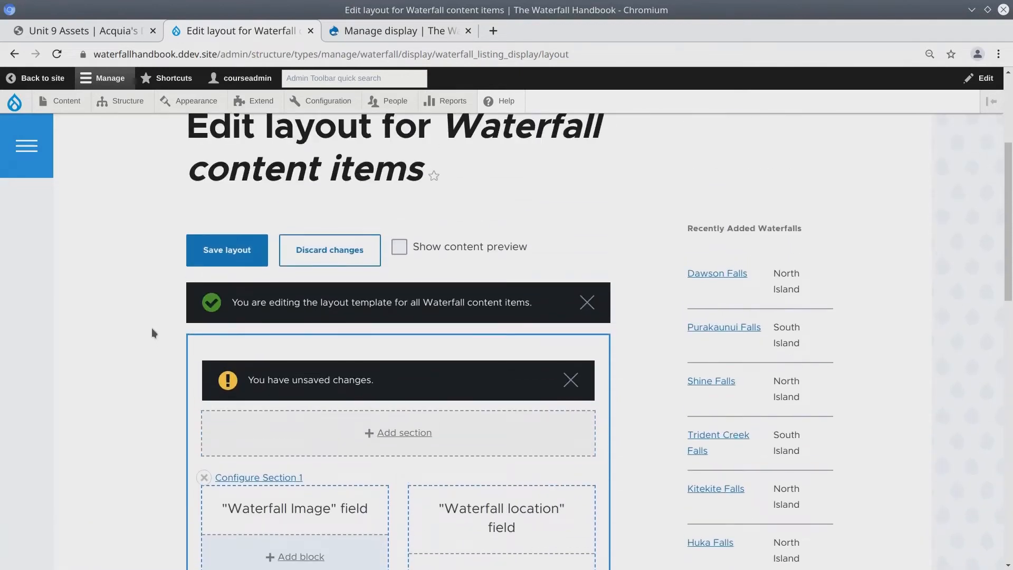
{"action": "left_click", "coordinate": [237, 250]}
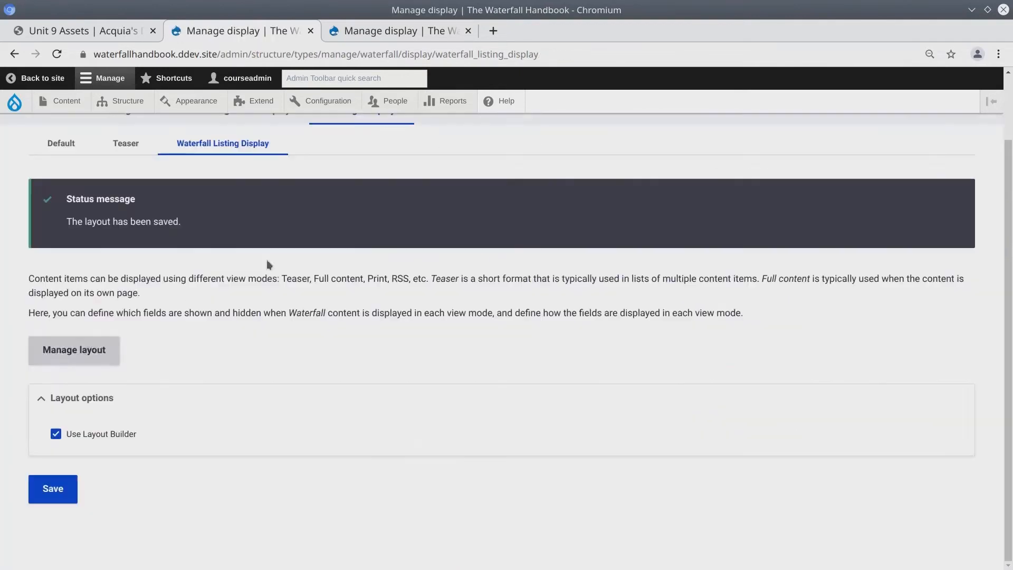
{"action": "triple_click", "coordinate": [90, 218]}
{"action": "left_click", "coordinate": [242, 374]}
{"action": "triple_click", "coordinate": [252, 279]}
{"action": "left_click", "coordinate": [288, 278]}
Step: Open the site's home page in a new browser tab and go to the Waterfall listing page
{"action": "mouse_move", "coordinate": [17, 106]}
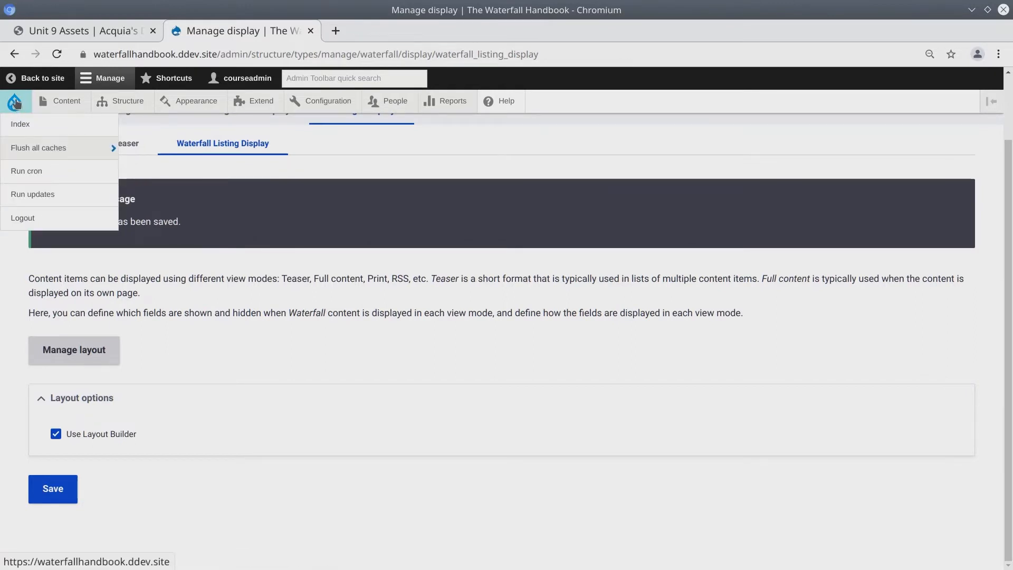
{"action": "right_click", "coordinate": [16, 101]}
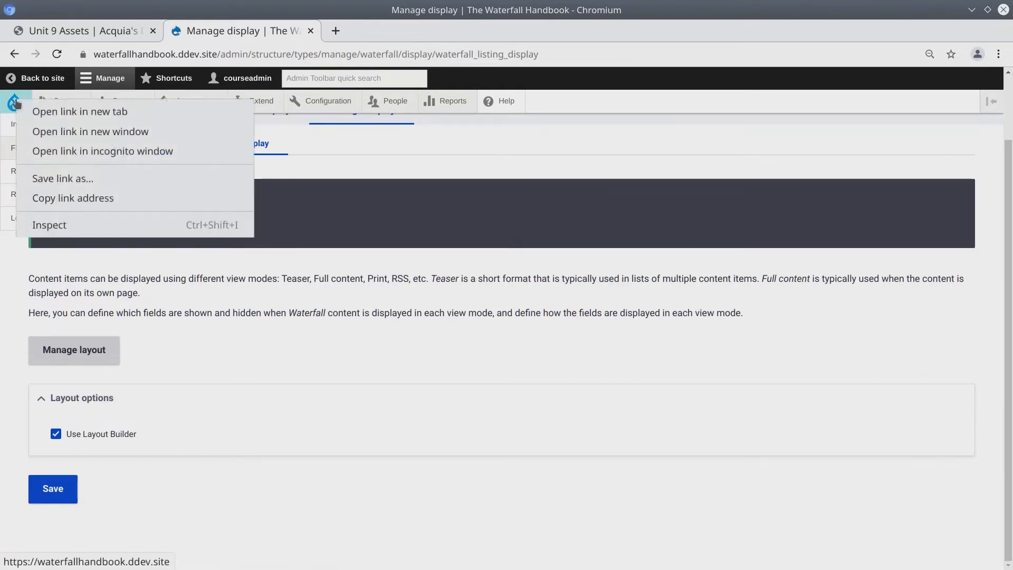
{"action": "left_click", "coordinate": [84, 111]}
{"action": "left_click", "coordinate": [391, 30]}
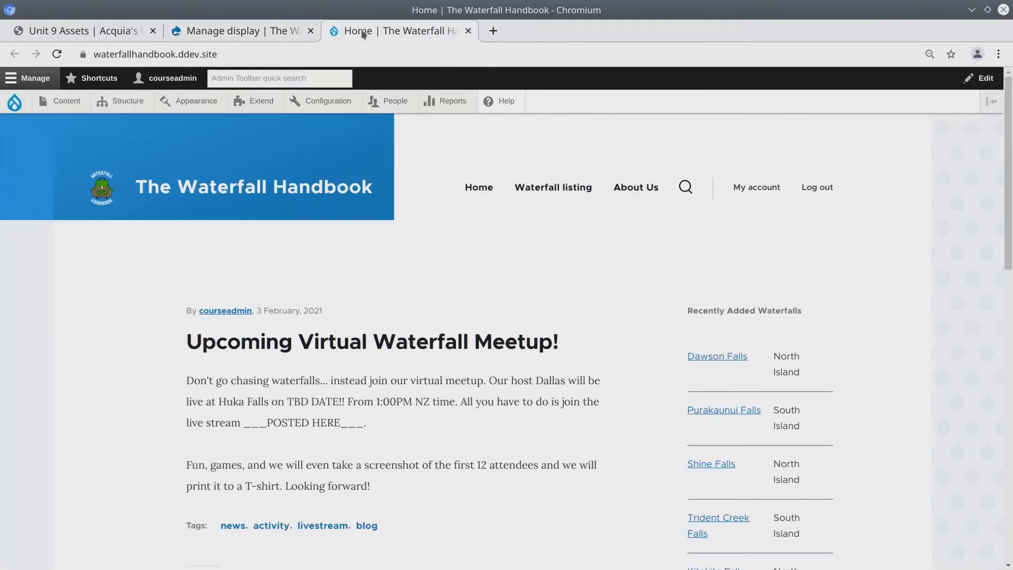
{"action": "left_click", "coordinate": [552, 190]}
Step: Examine how the waterfall entries and the Waterfall location and Hike difficulty filters are displayed on the Waterfall Listing page
{"action": "scroll", "coordinate": [121, 329], "scroll_direction": "down", "scroll_amount": 5}
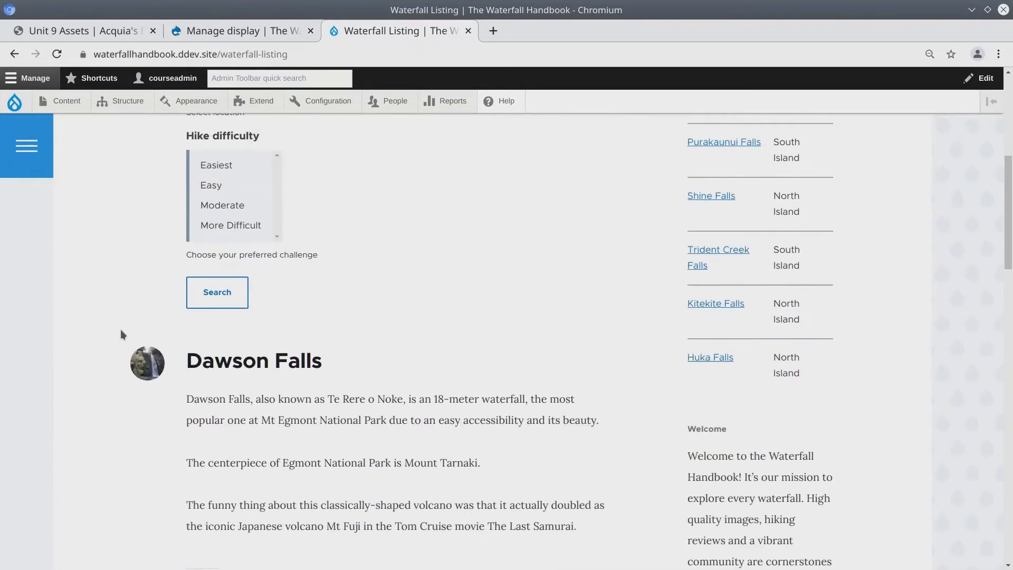
{"action": "scroll", "coordinate": [120, 329], "scroll_direction": "down", "scroll_amount": 2}
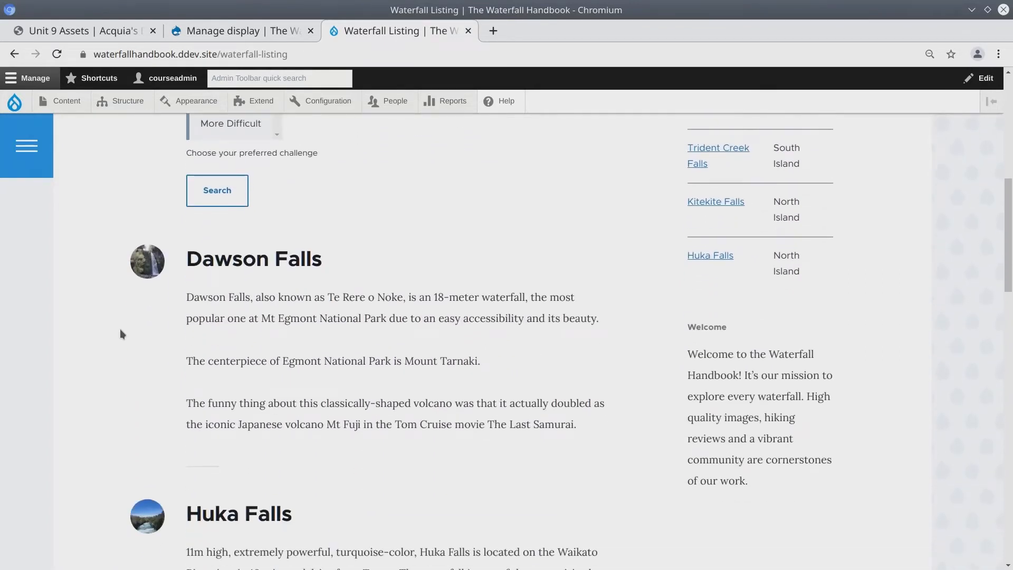
{"action": "scroll", "coordinate": [116, 347], "scroll_direction": "down", "scroll_amount": 6}
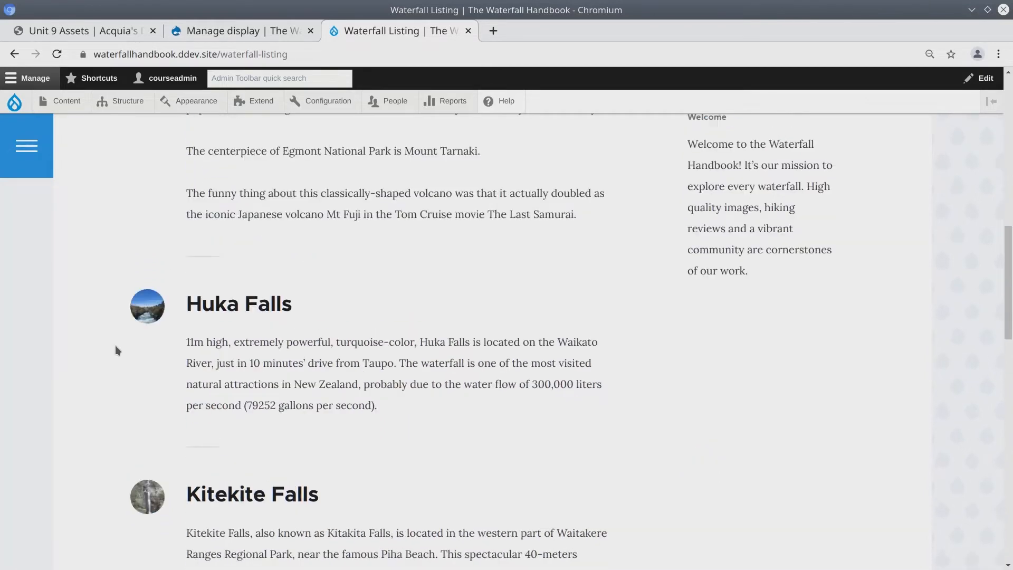
{"action": "scroll", "coordinate": [115, 346], "scroll_direction": "up", "scroll_amount": 3}
{"action": "scroll", "coordinate": [115, 346], "scroll_direction": "up", "scroll_amount": 6}
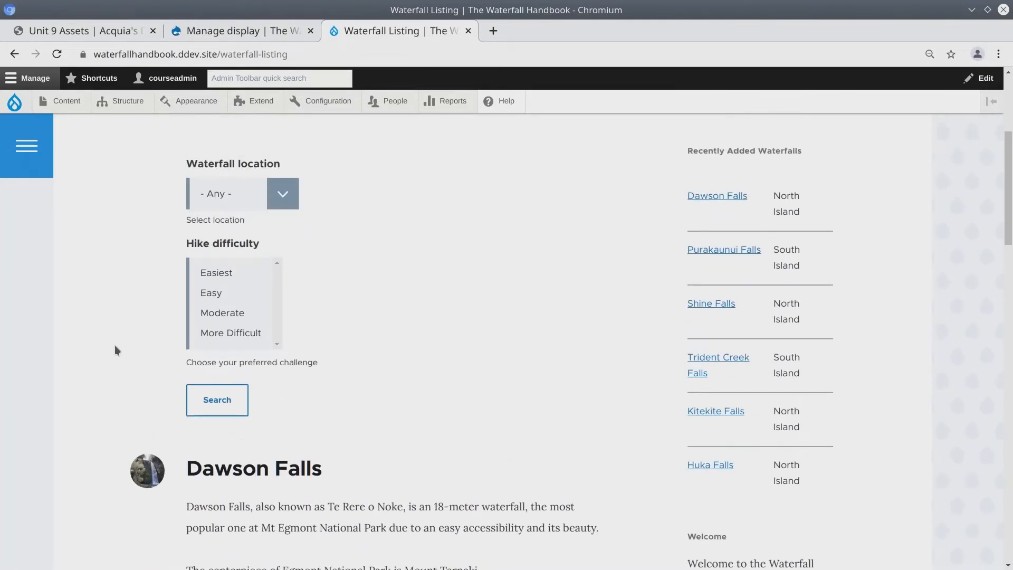
{"action": "scroll", "coordinate": [115, 346], "scroll_direction": "up", "scroll_amount": 2}
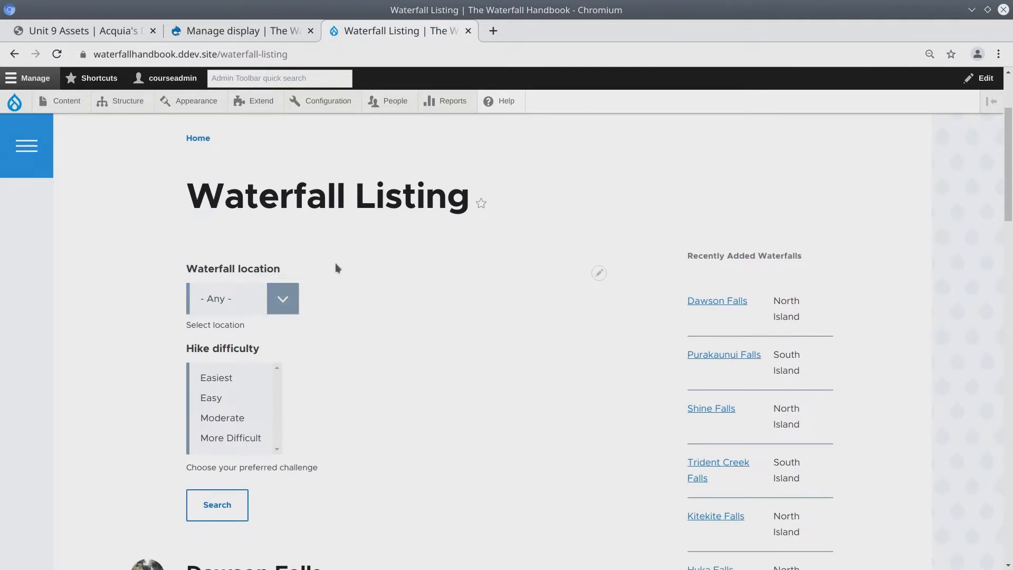
{"action": "left_click_drag", "start_coordinate": [186, 268], "coordinate": [280, 268]}
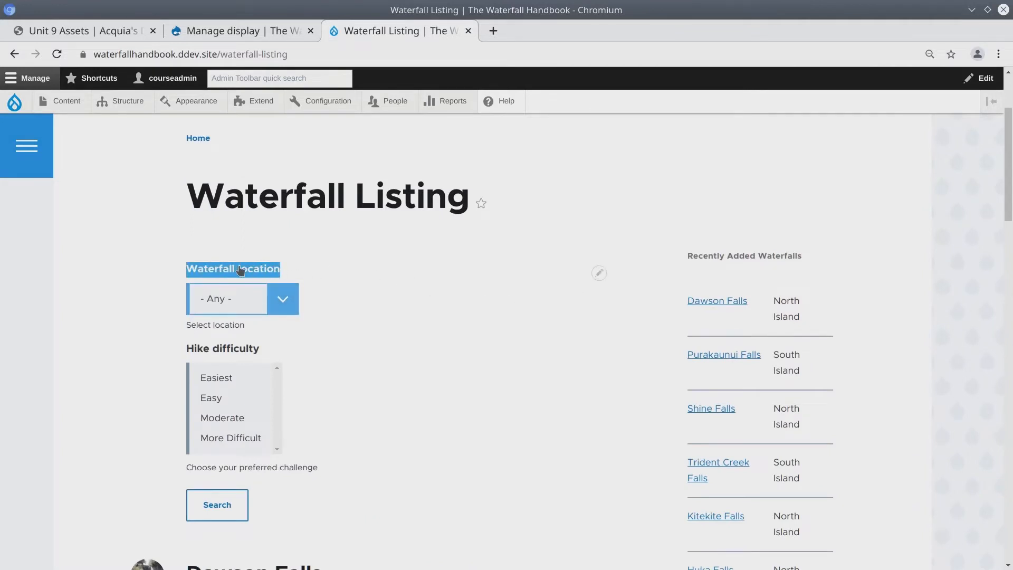
{"action": "left_click", "coordinate": [220, 268]}
{"action": "left_click_drag", "start_coordinate": [189, 268], "coordinate": [281, 269]}
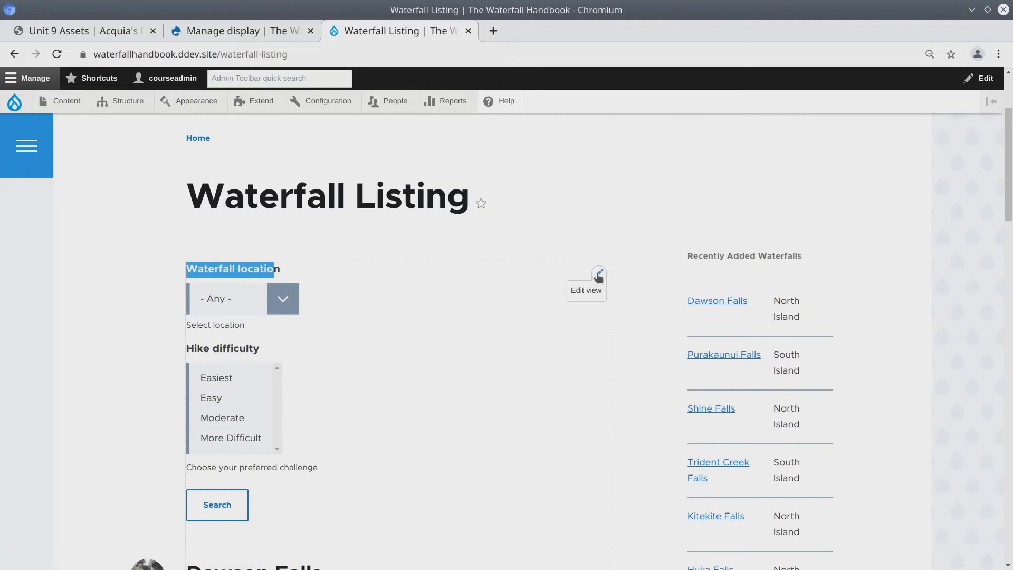
Step: Open the Waterfall Listing view for editing from the site's list of views
{"action": "left_click", "coordinate": [589, 293]}
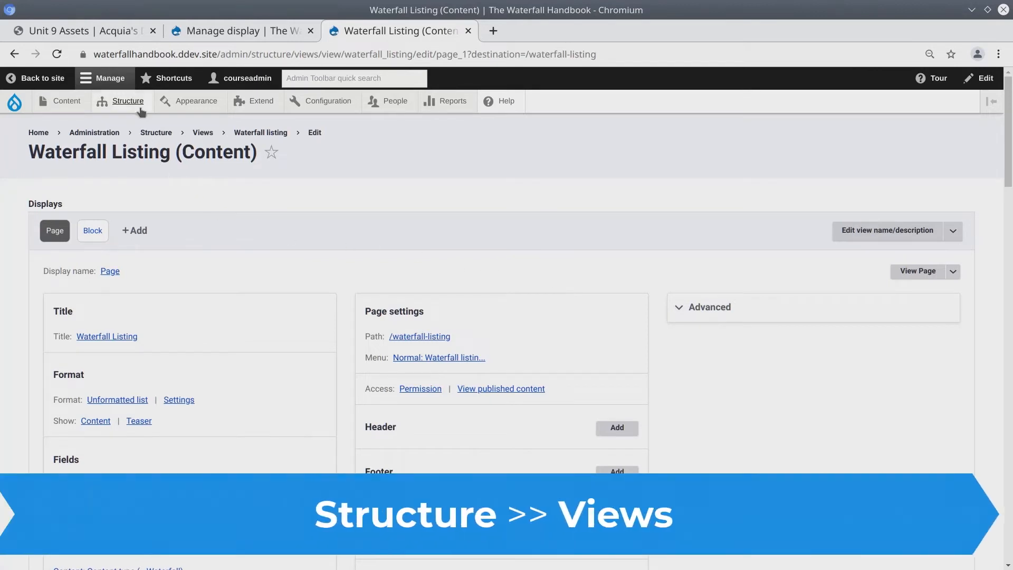
{"action": "mouse_move", "coordinate": [140, 108]}
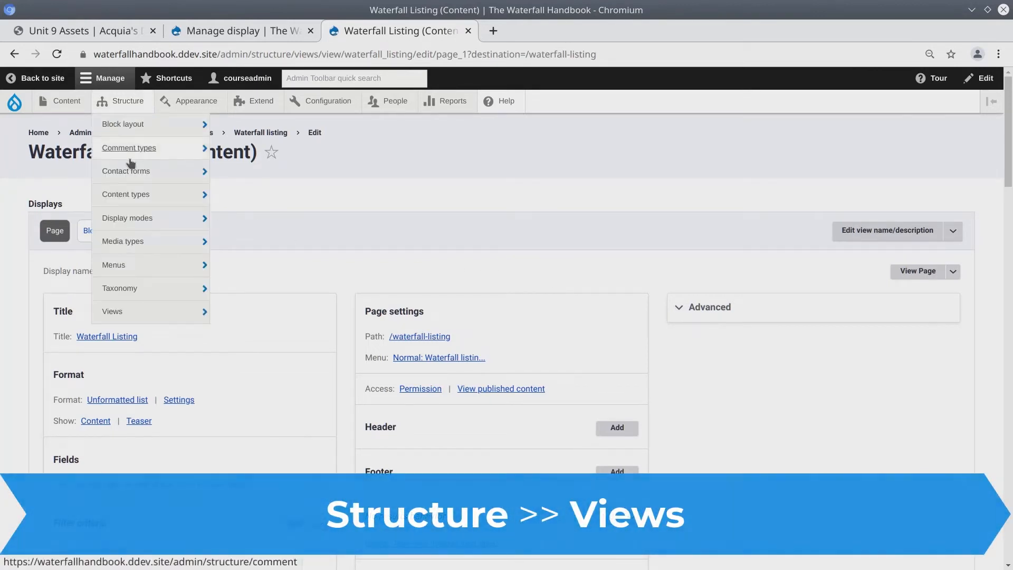
{"action": "left_click", "coordinate": [117, 314]}
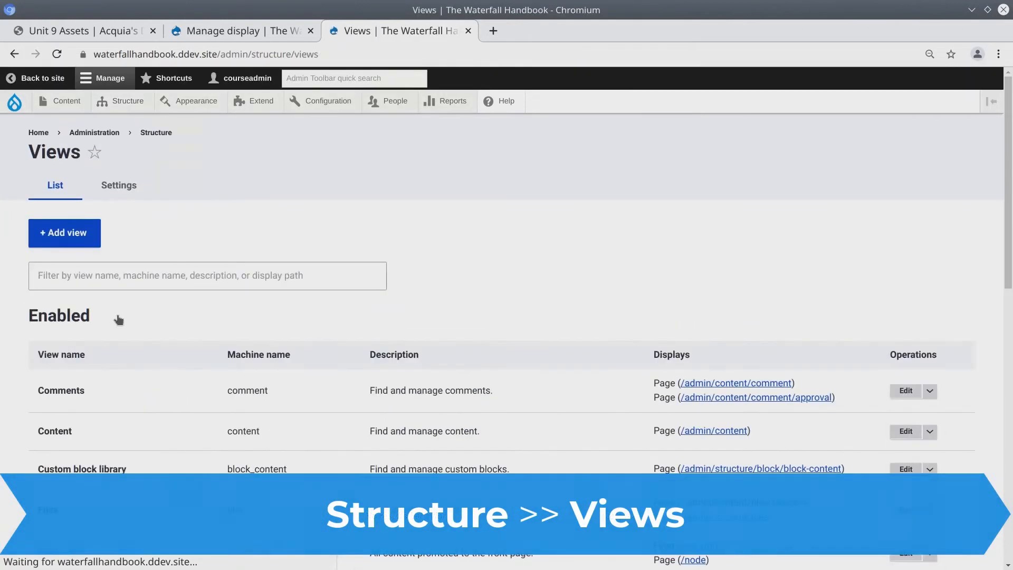
{"action": "scroll", "coordinate": [258, 359], "scroll_direction": "down", "scroll_amount": 10}
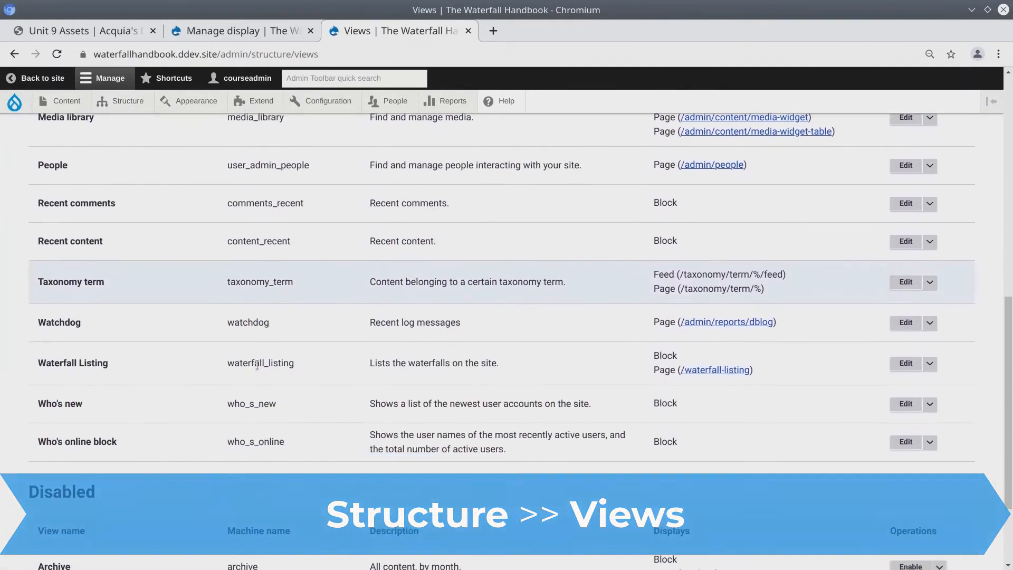
{"action": "left_click_drag", "start_coordinate": [110, 363], "coordinate": [38, 363]}
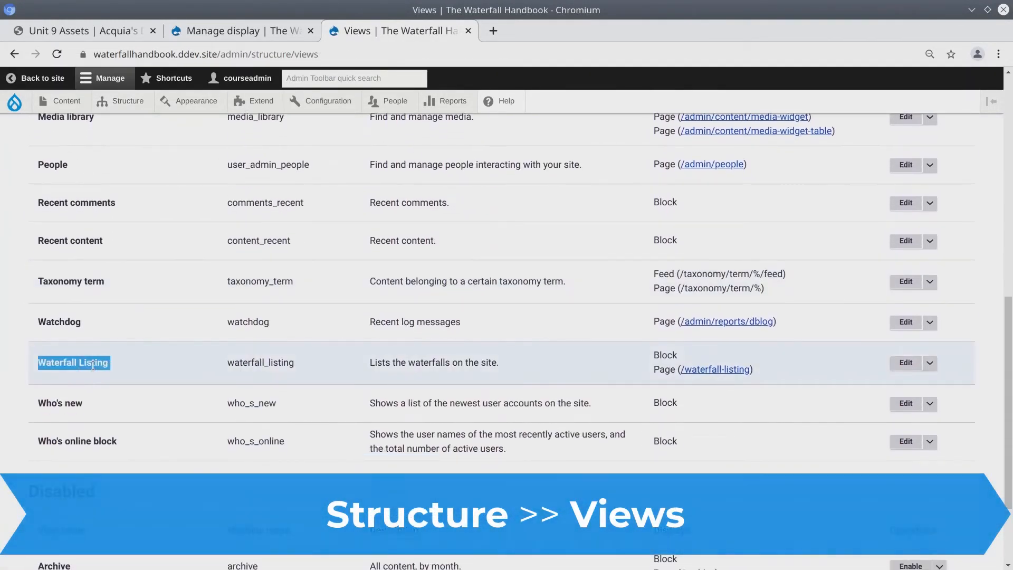
{"action": "left_click", "coordinate": [906, 363]}
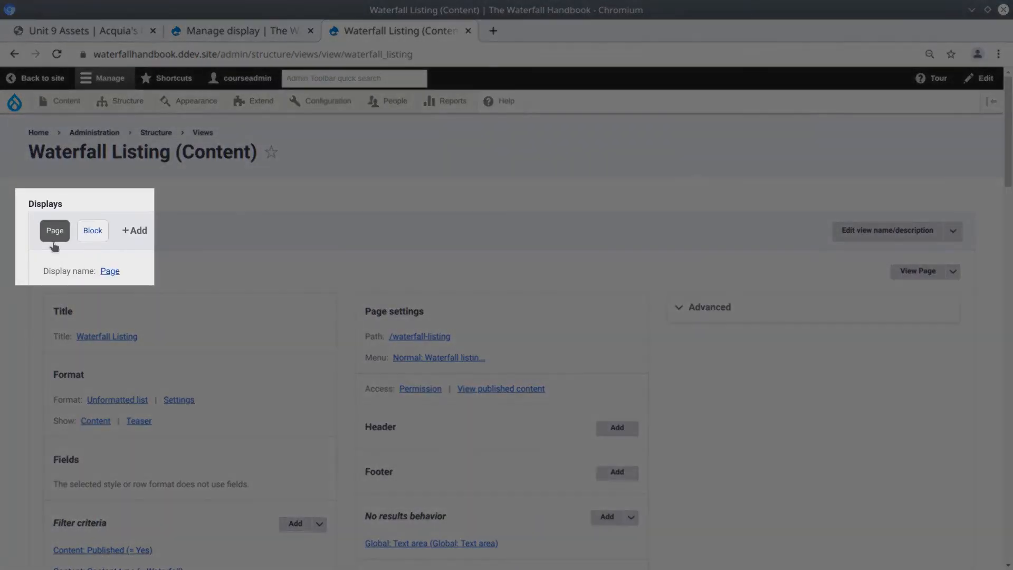
Step: Review the Page display's Show settings and its content type filter in the Waterfall Listing view
{"action": "left_click", "coordinate": [56, 234]}
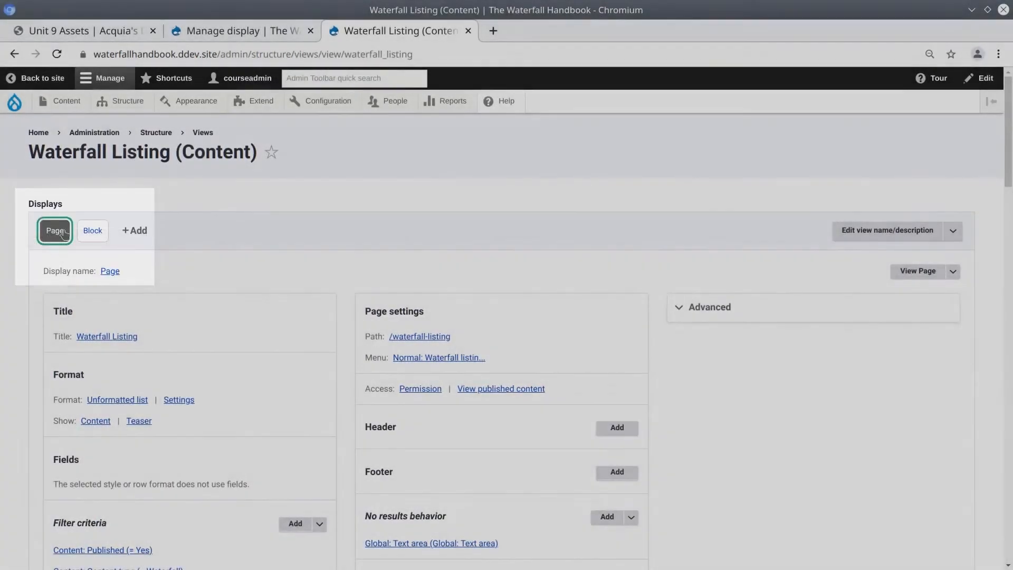
{"action": "scroll", "coordinate": [298, 295], "scroll_direction": "down", "scroll_amount": 2}
{"action": "scroll", "coordinate": [292, 296], "scroll_direction": "down", "scroll_amount": 1}
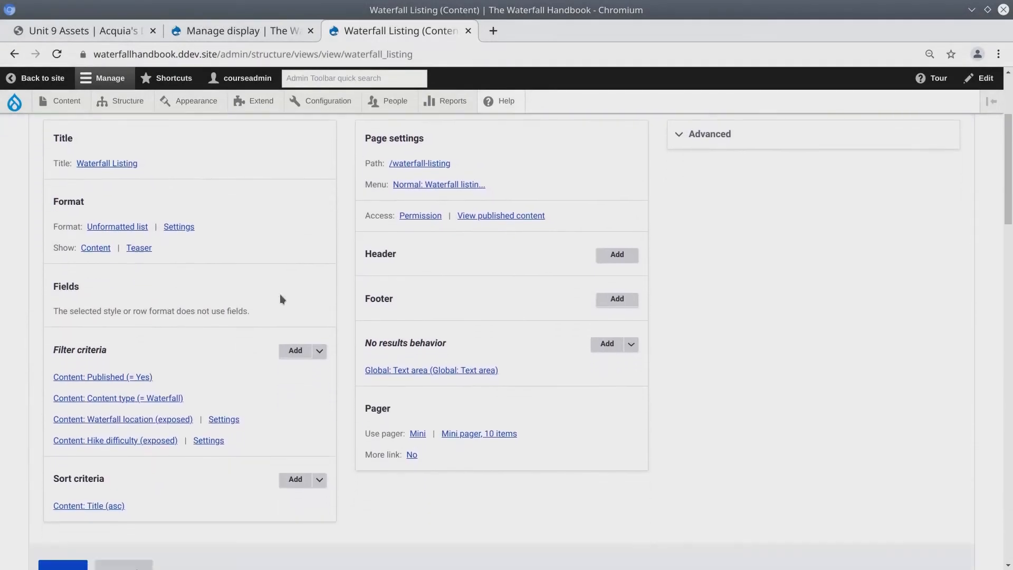
{"action": "left_click", "coordinate": [95, 246]}
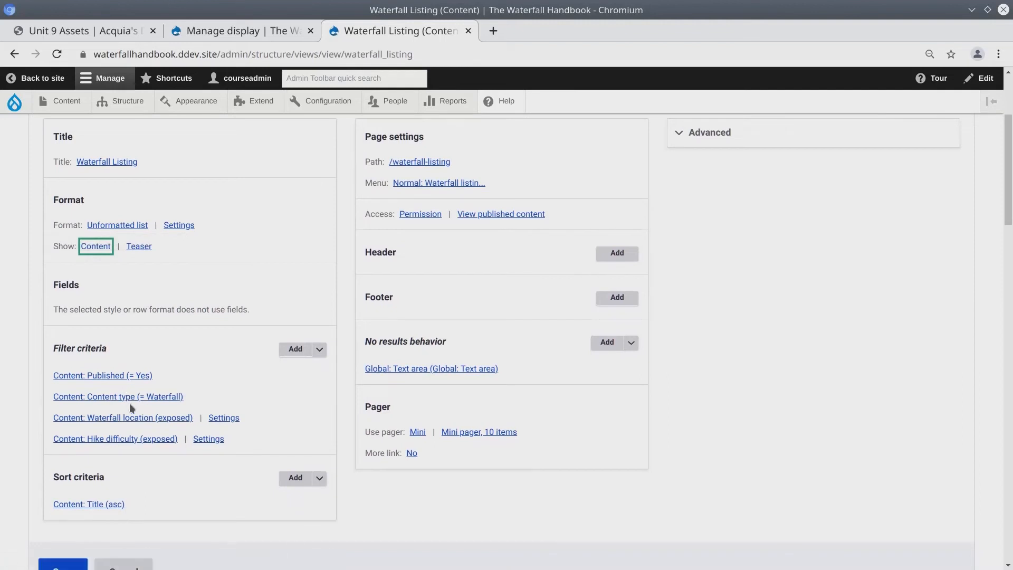
{"action": "left_click", "coordinate": [116, 396]}
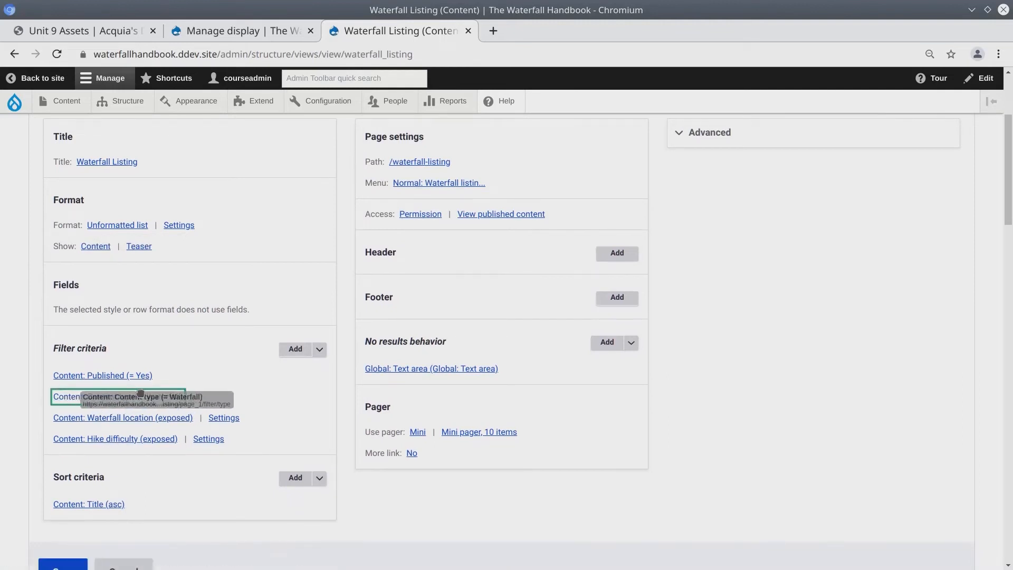
{"action": "left_click", "coordinate": [140, 248]}
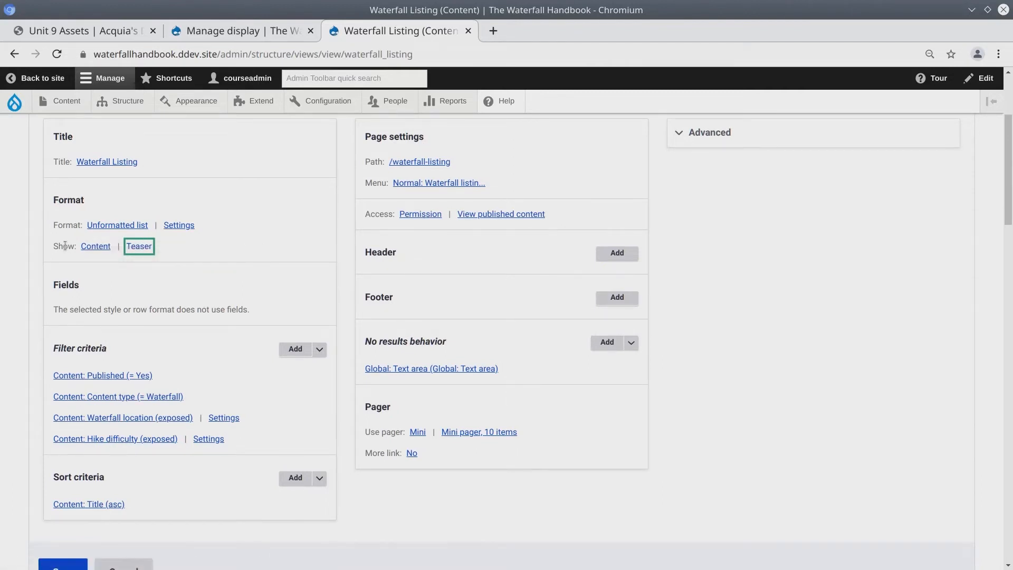
{"action": "left_click_drag", "start_coordinate": [58, 248], "coordinate": [182, 251]}
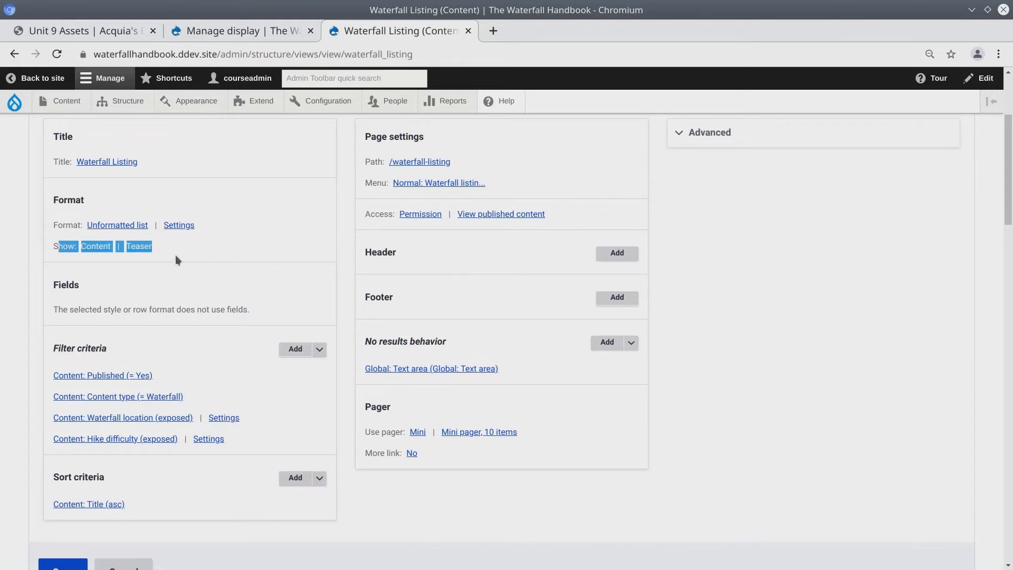
Step: Set the view mode in the Page display's row style options to Waterfall Listing Display and apply it
{"action": "left_click", "coordinate": [141, 250]}
{"action": "left_click", "coordinate": [200, 321]}
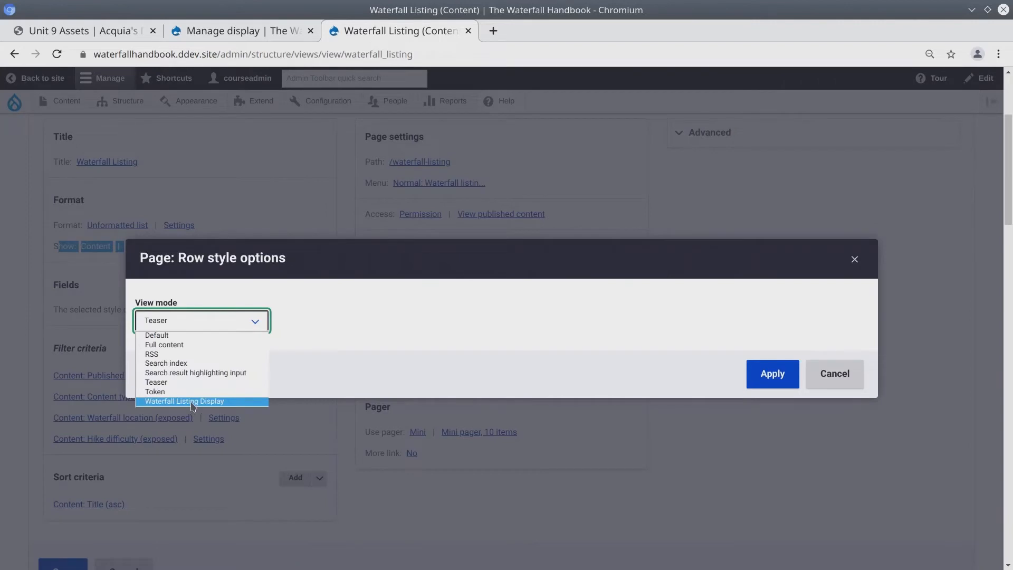
{"action": "left_click", "coordinate": [200, 402]}
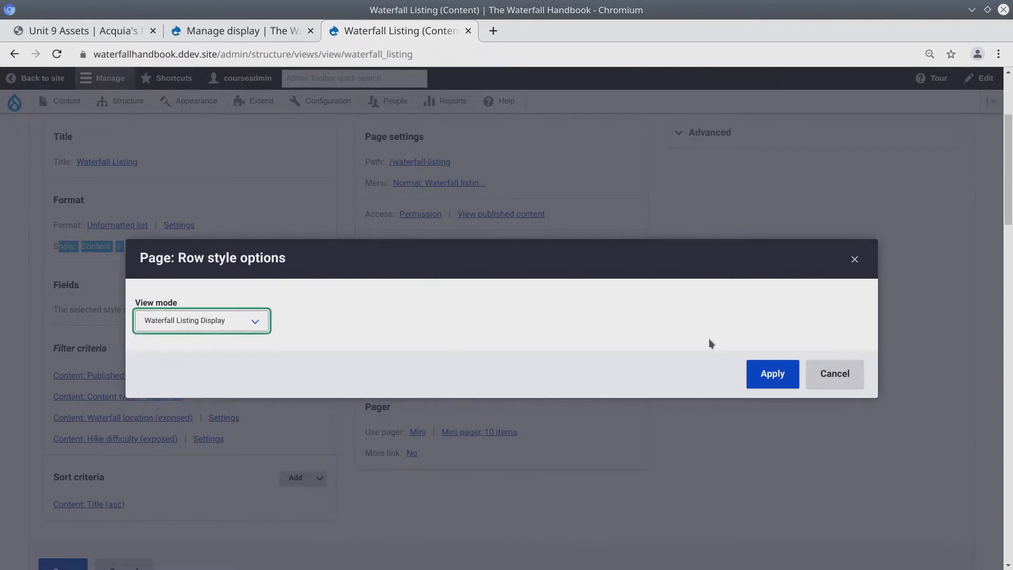
{"action": "left_click", "coordinate": [771, 376]}
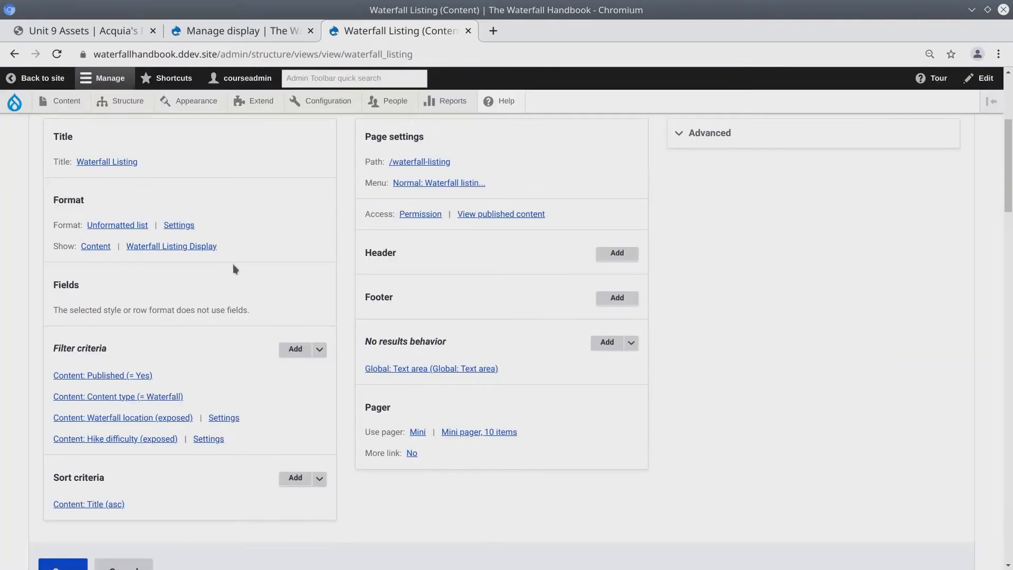
Step: Examine the layout of the waterfall entries in the Waterfall Listing view's preview
{"action": "scroll", "coordinate": [229, 302], "scroll_direction": "down", "scroll_amount": 11}
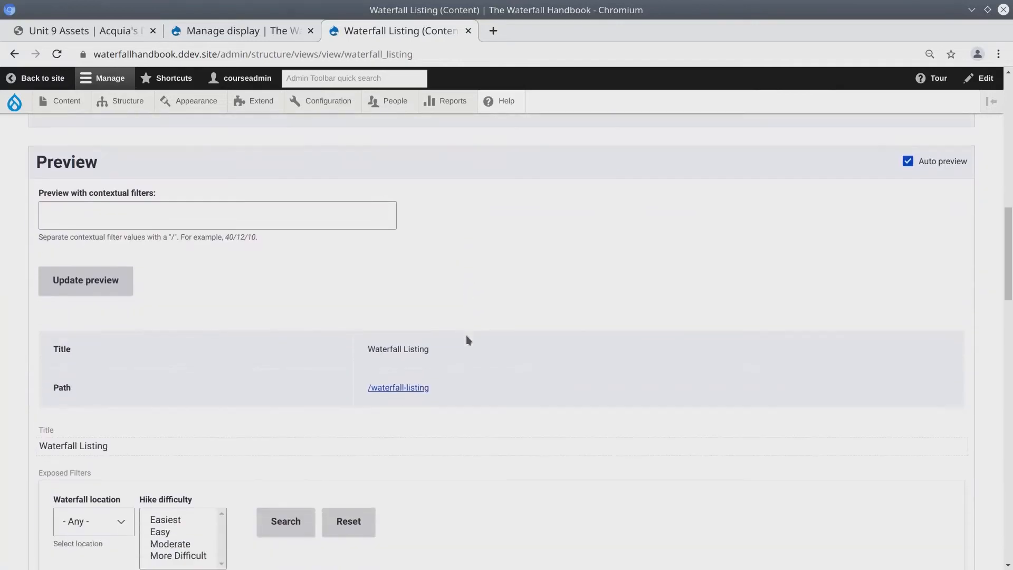
{"action": "scroll", "coordinate": [300, 343], "scroll_direction": "down", "scroll_amount": 9}
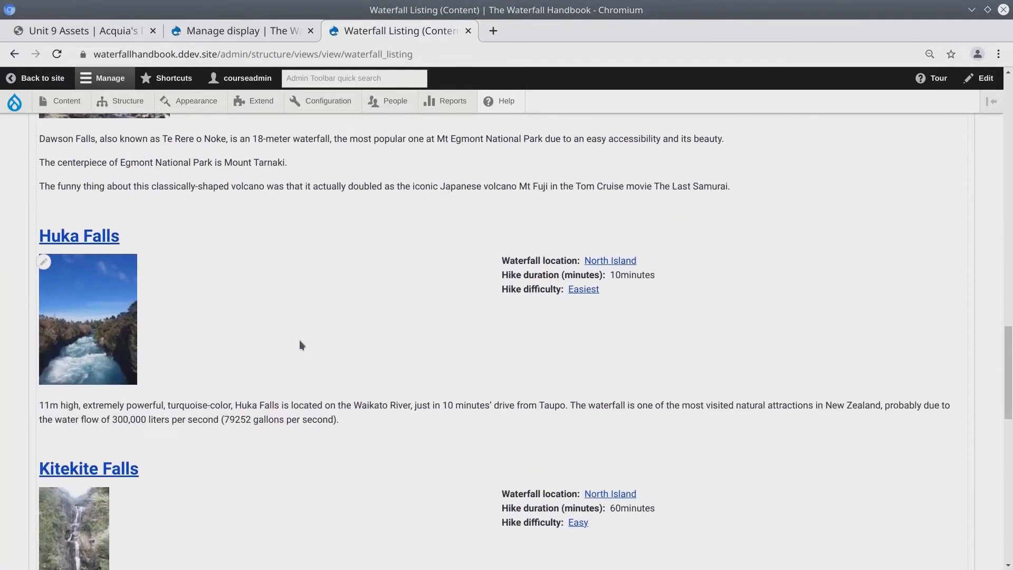
{"action": "scroll", "coordinate": [299, 341], "scroll_direction": "down", "scroll_amount": 2}
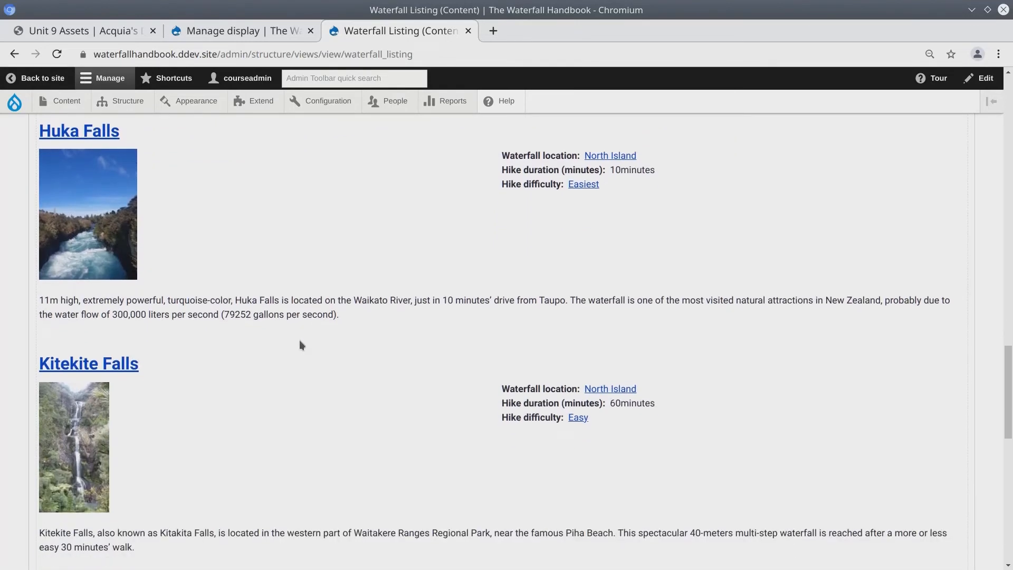
{"action": "scroll", "coordinate": [299, 340], "scroll_direction": "down", "scroll_amount": 3}
{"action": "scroll", "coordinate": [299, 340], "scroll_direction": "up", "scroll_amount": 5}
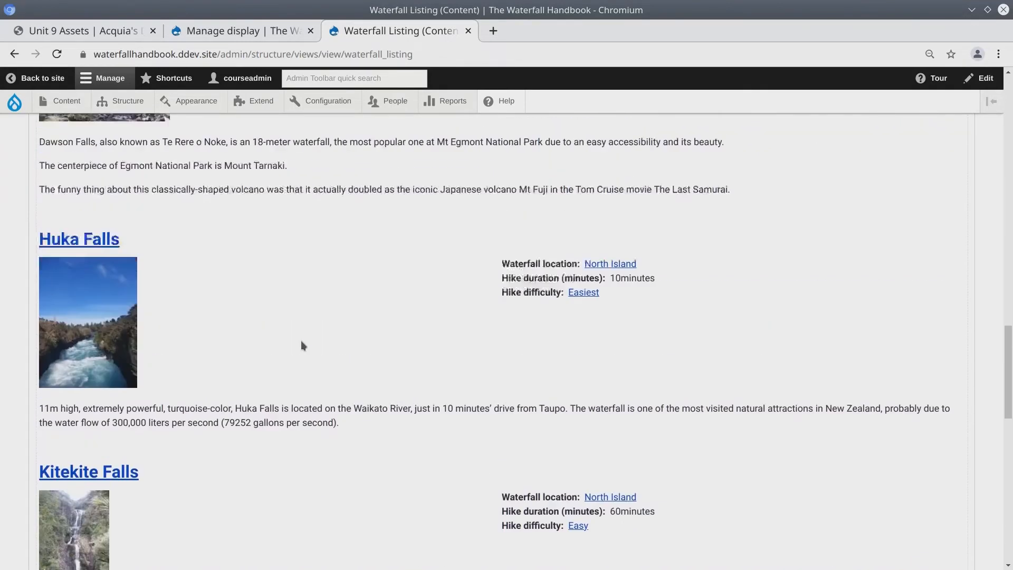
{"action": "scroll", "coordinate": [301, 340], "scroll_direction": "up", "scroll_amount": 10}
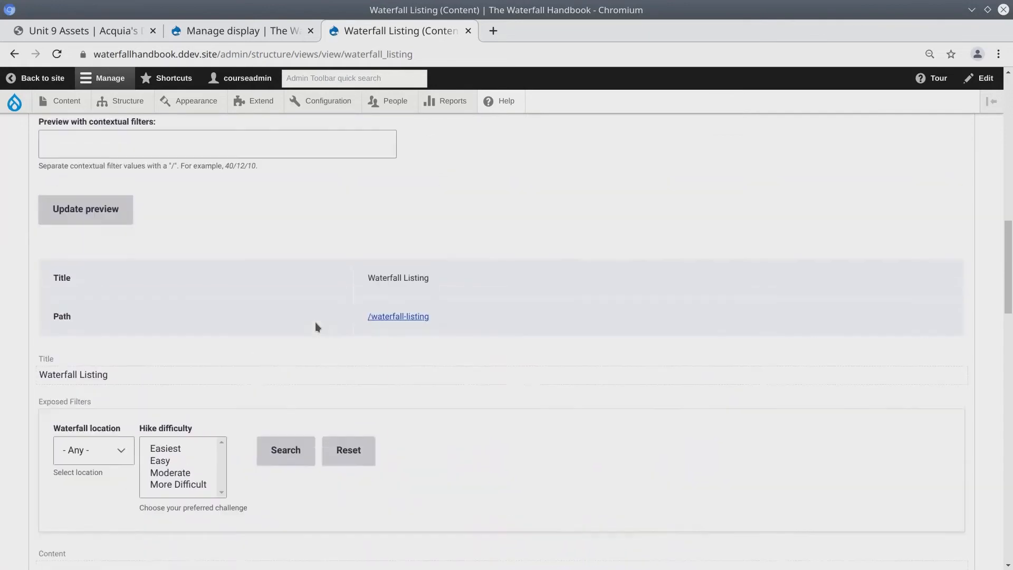
Step: Save the Waterfall Listing view with its new row view mode
{"action": "scroll", "coordinate": [271, 344], "scroll_direction": "up", "scroll_amount": 11}
{"action": "scroll", "coordinate": [230, 355], "scroll_direction": "down", "scroll_amount": 2}
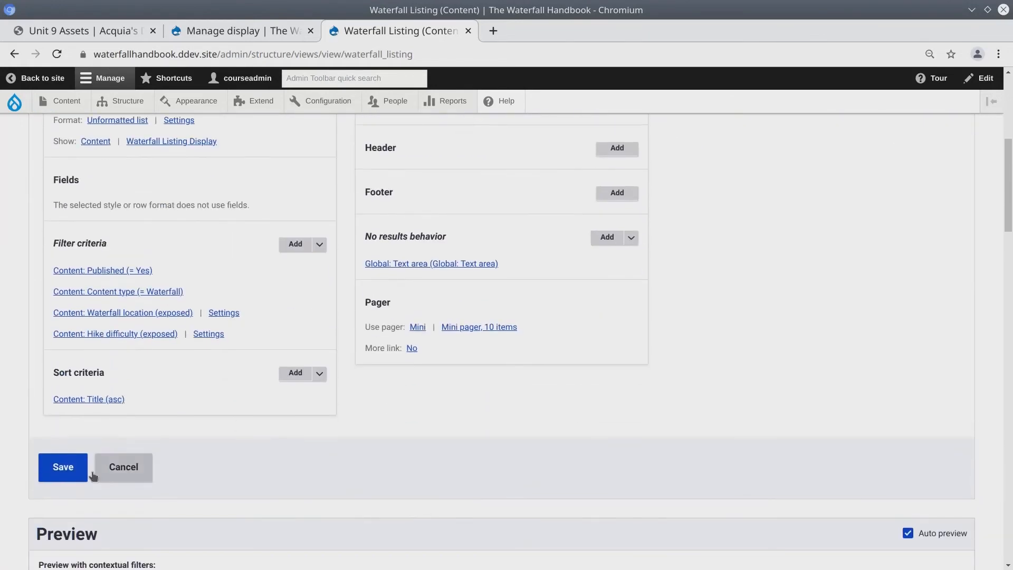
{"action": "left_click", "coordinate": [85, 471]}
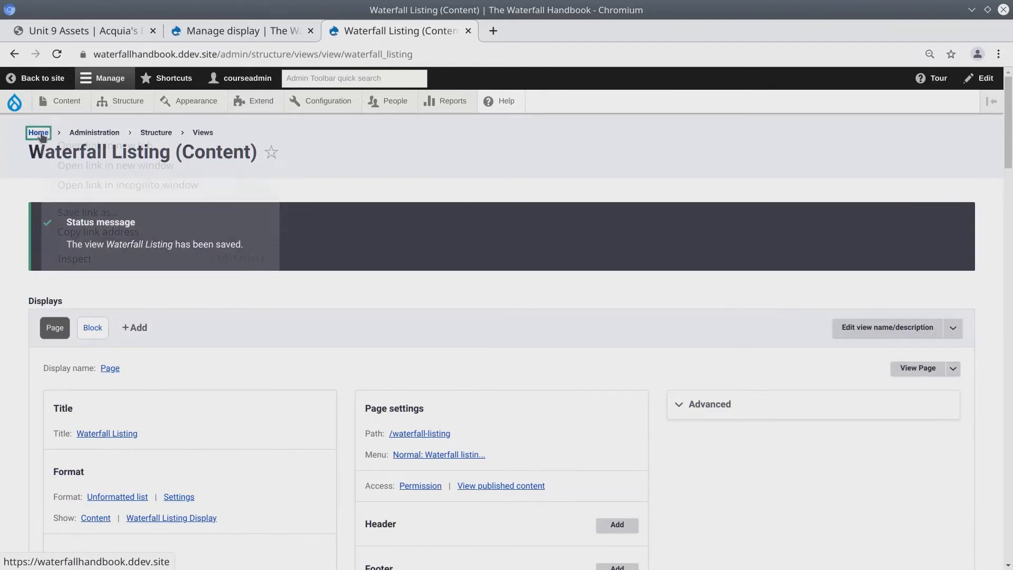
Step: Open the site's home page in a new tab and view the waterfall entries on its Waterfall listing page
{"action": "right_click", "coordinate": [42, 136]}
{"action": "left_click", "coordinate": [90, 150]}
{"action": "left_click", "coordinate": [532, 32]}
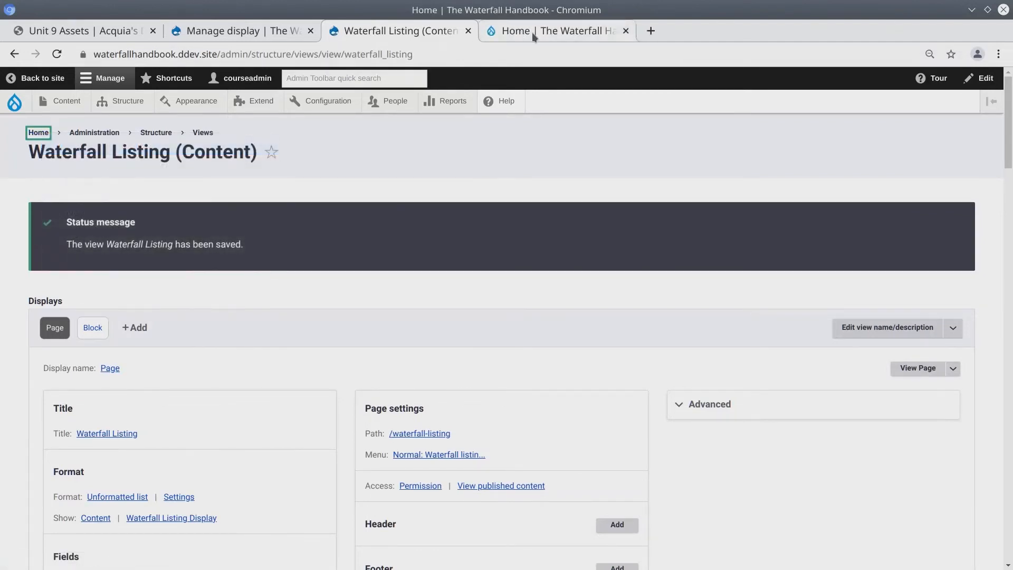
{"action": "left_click", "coordinate": [554, 194]}
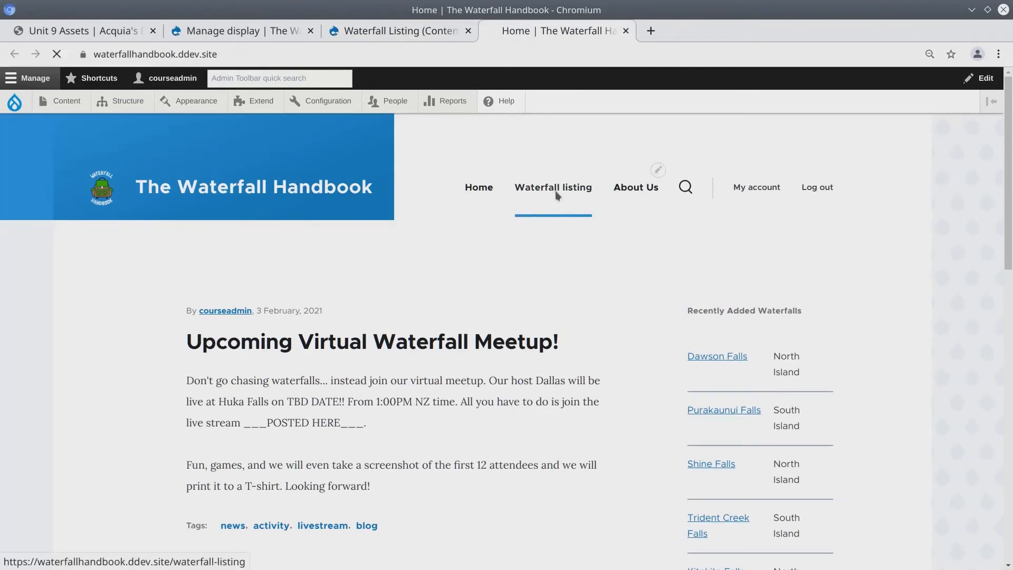
{"action": "scroll", "coordinate": [218, 226], "scroll_direction": "down", "scroll_amount": 7}
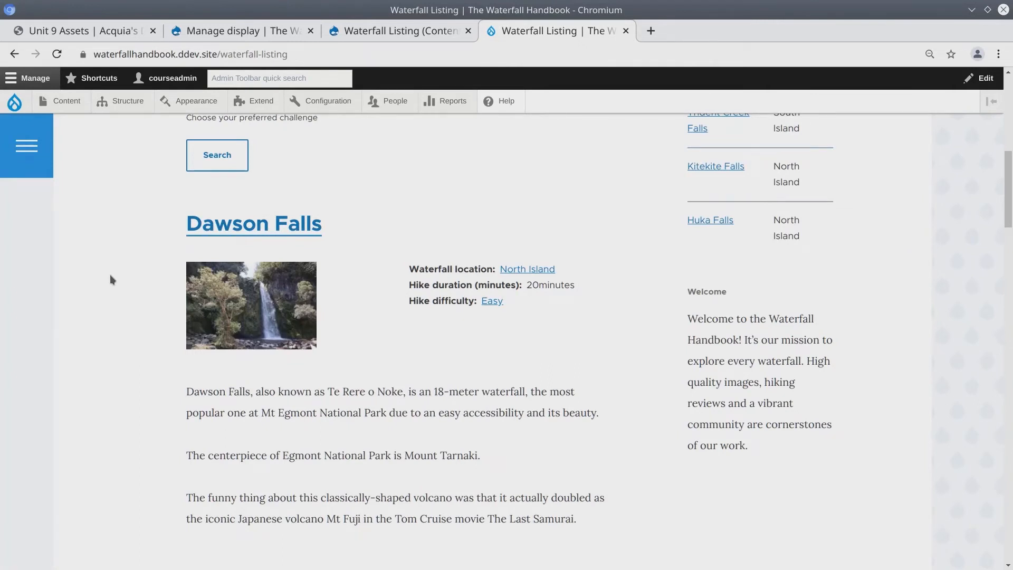
Step: Open the Waterfall Listing Display layout of the Waterfall content type and review its field blocks
{"action": "left_click", "coordinate": [277, 25]}
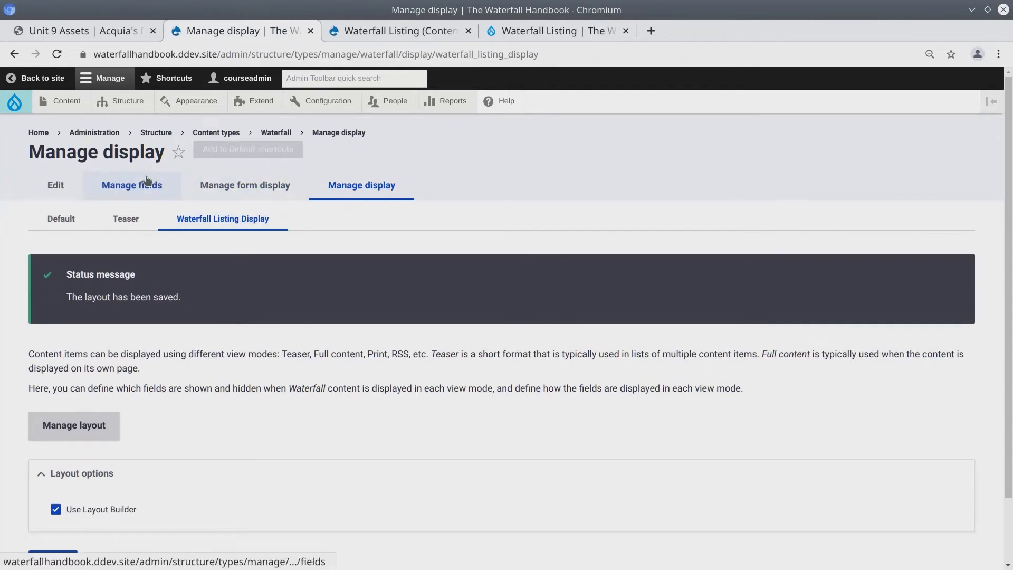
{"action": "left_click", "coordinate": [104, 425]}
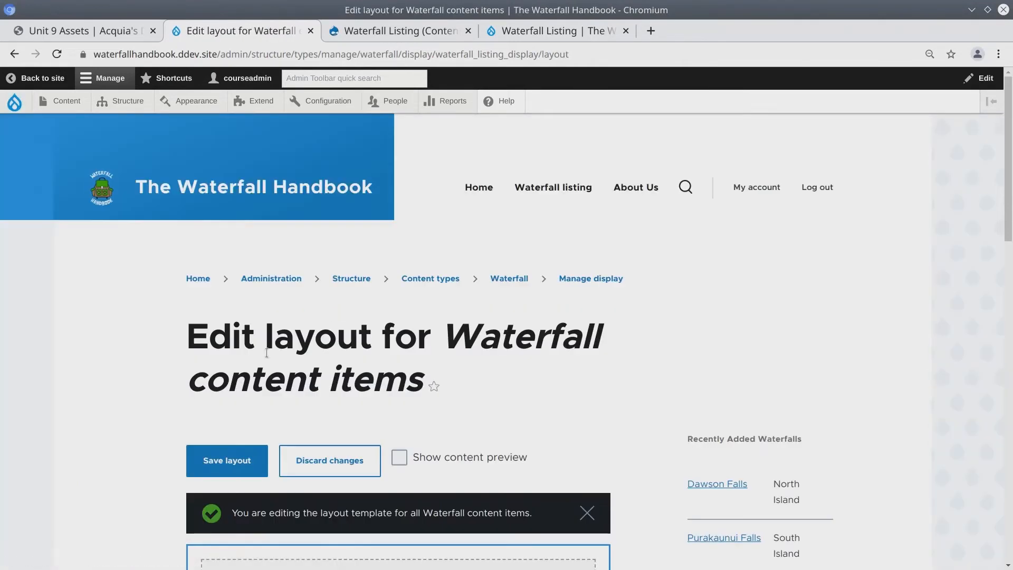
{"action": "scroll", "coordinate": [232, 388], "scroll_direction": "down", "scroll_amount": 6}
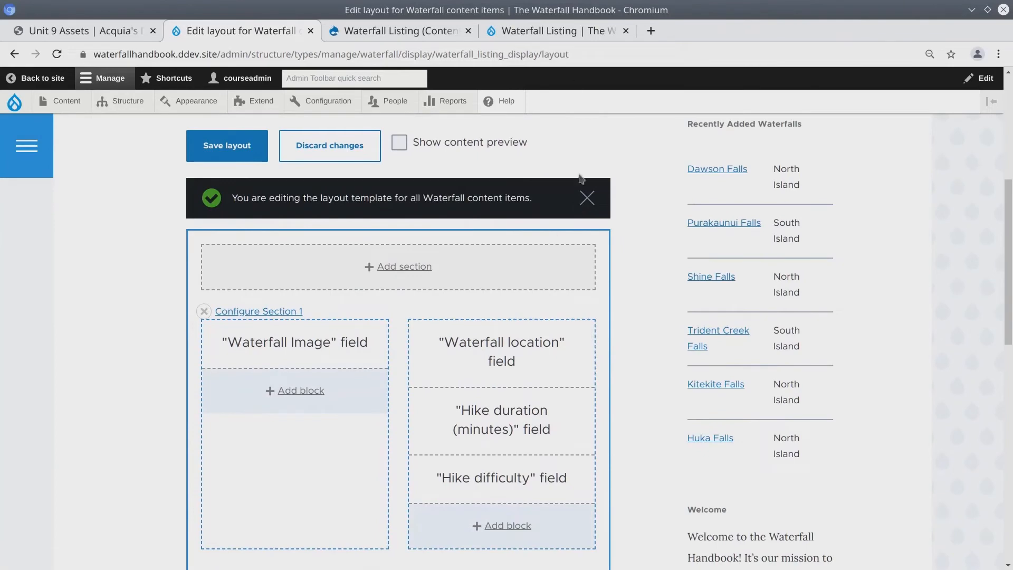
Step: Examine the hike duration's label and value suffix in the Dawson Falls entry on the public Waterfall listing page
{"action": "left_click", "coordinate": [562, 30]}
{"action": "left_click_drag", "start_coordinate": [488, 215], "coordinate": [520, 218]}
{"action": "left_click", "coordinate": [510, 218]}
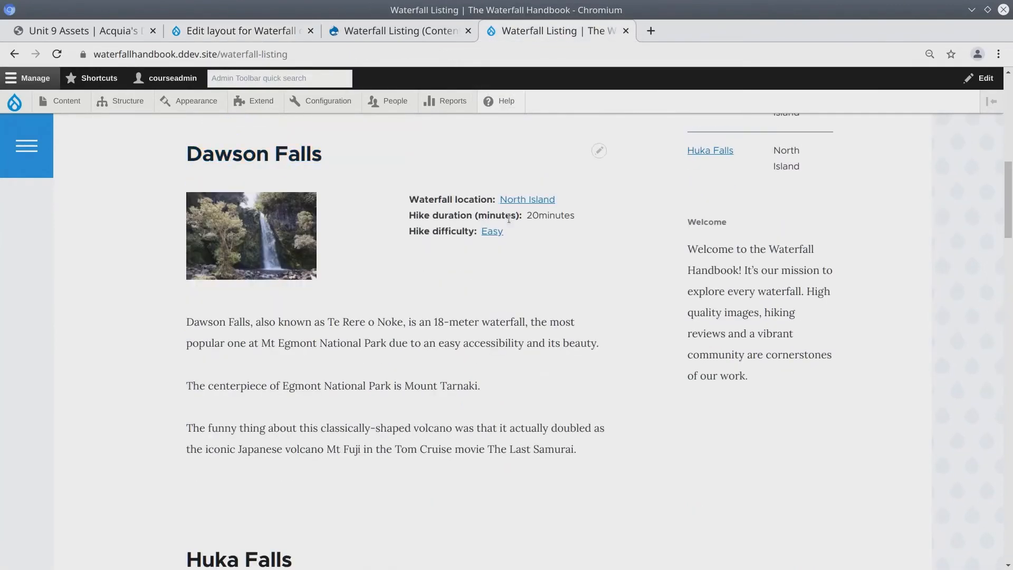
{"action": "triple_click", "coordinate": [494, 218]}
{"action": "left_click", "coordinate": [493, 219]}
{"action": "left_click_drag", "start_coordinate": [411, 214], "coordinate": [437, 217]}
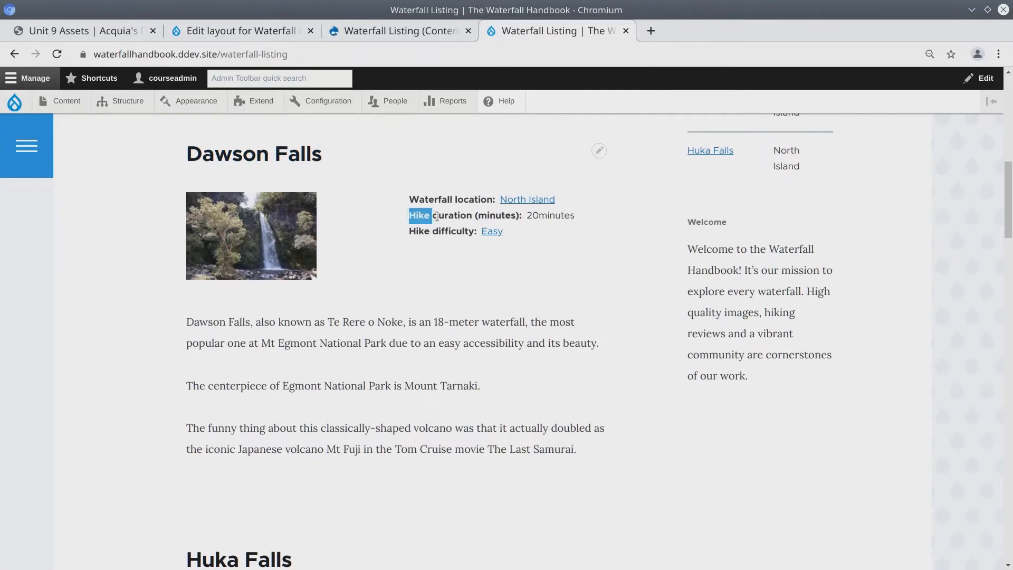
{"action": "left_click_drag", "start_coordinate": [512, 219], "coordinate": [516, 219]}
{"action": "left_click", "coordinate": [517, 219]}
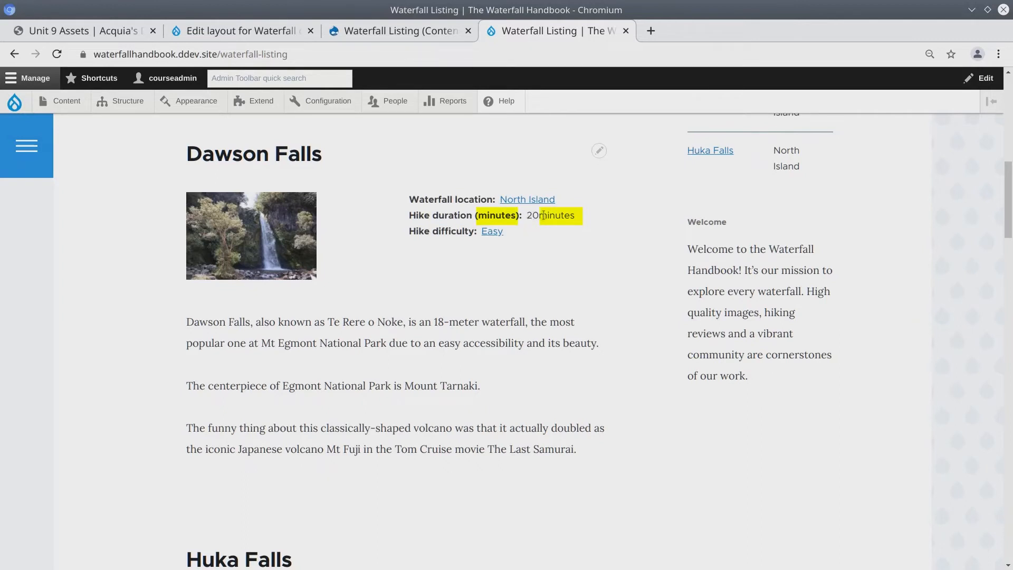
{"action": "left_click_drag", "start_coordinate": [542, 216], "coordinate": [568, 217]}
{"action": "left_click", "coordinate": [568, 218]}
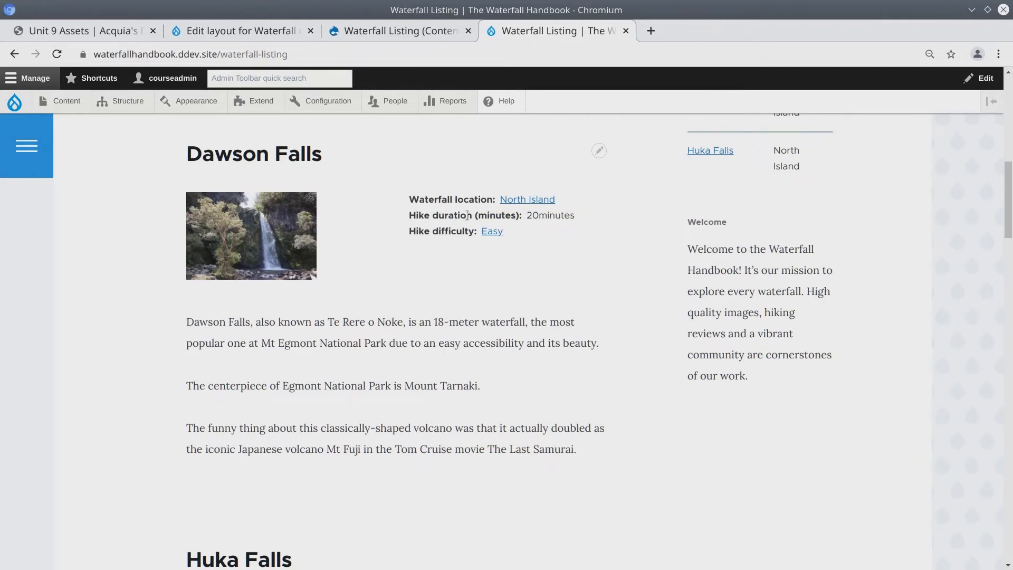
{"action": "left_click_drag", "start_coordinate": [520, 215], "coordinate": [457, 215]}
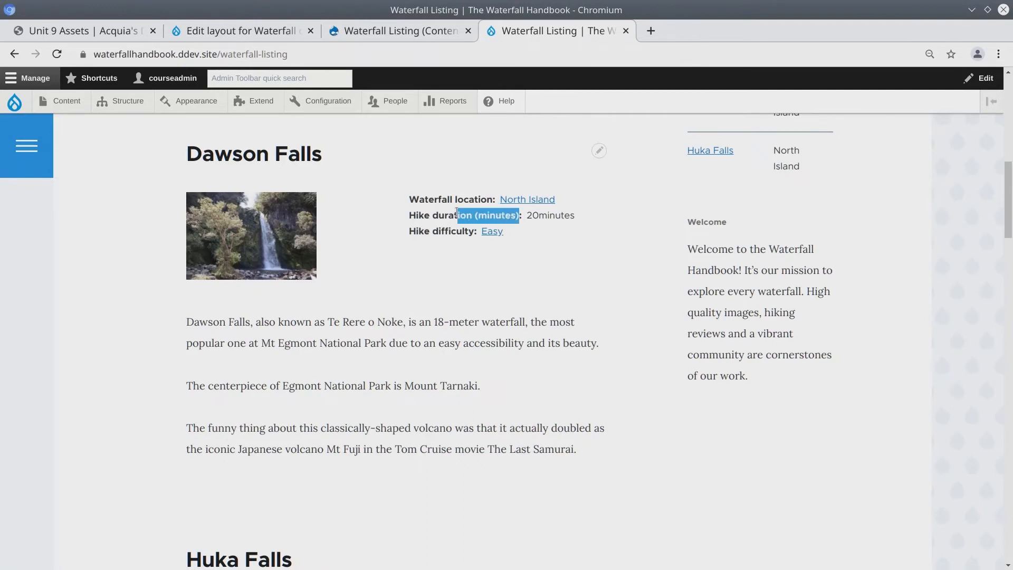
{"action": "left_click", "coordinate": [511, 227]}
{"action": "double_click", "coordinate": [560, 215]}
{"action": "left_click", "coordinate": [539, 216]}
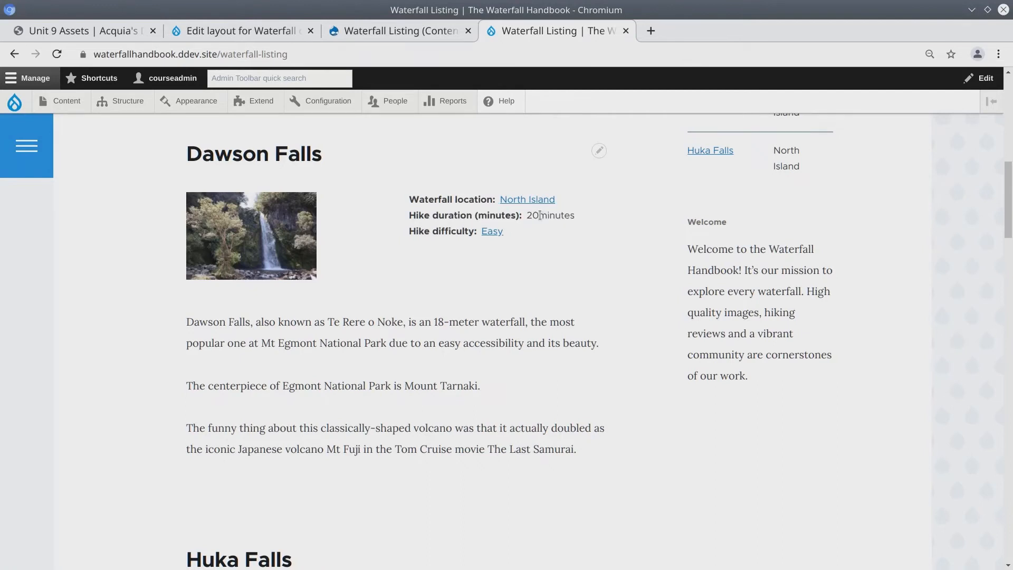
{"action": "left_click_drag", "start_coordinate": [539, 215], "coordinate": [574, 216]}
{"action": "left_click", "coordinate": [575, 215]}
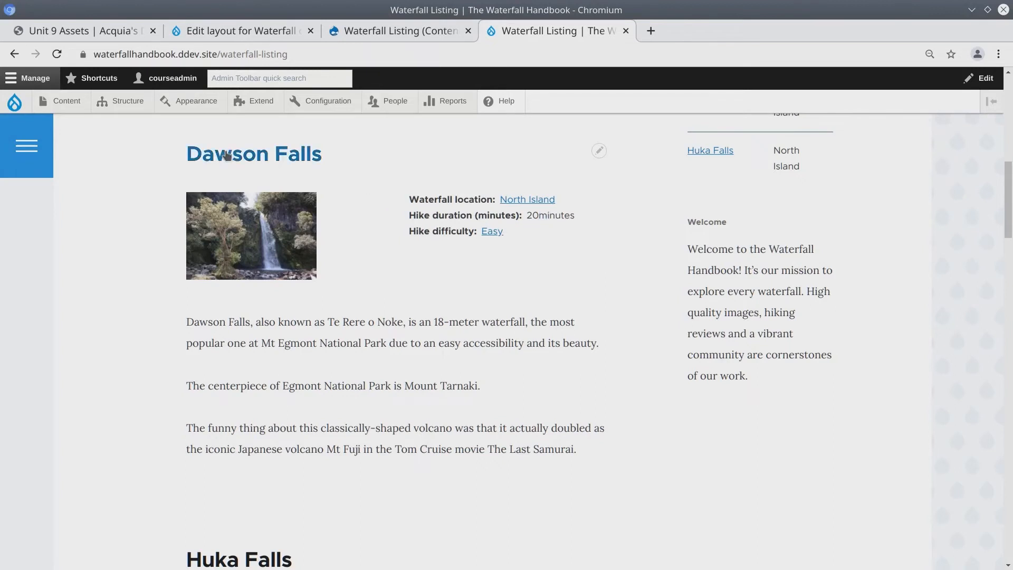
Step: Leave the Waterfall layout editor by discarding changes and open the Waterfall content type's list of fields
{"action": "left_click", "coordinate": [253, 33]}
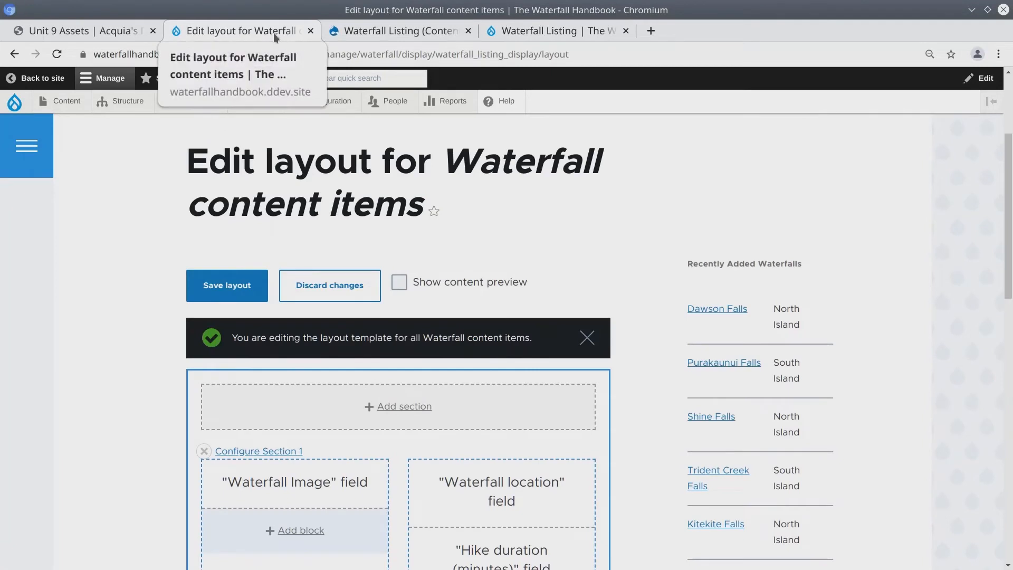
{"action": "scroll", "coordinate": [126, 223], "scroll_direction": "up", "scroll_amount": 1}
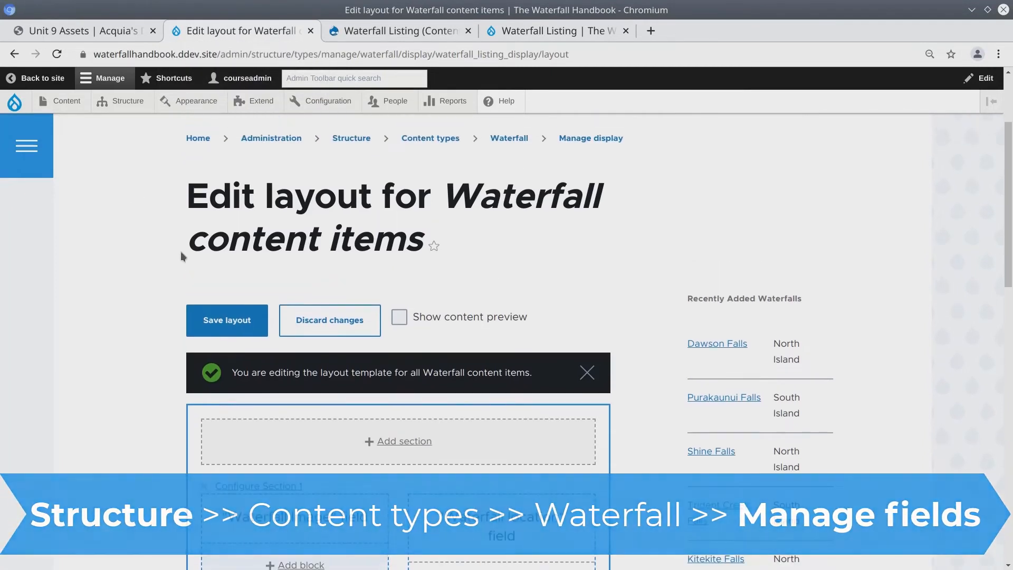
{"action": "left_click", "coordinate": [338, 329]}
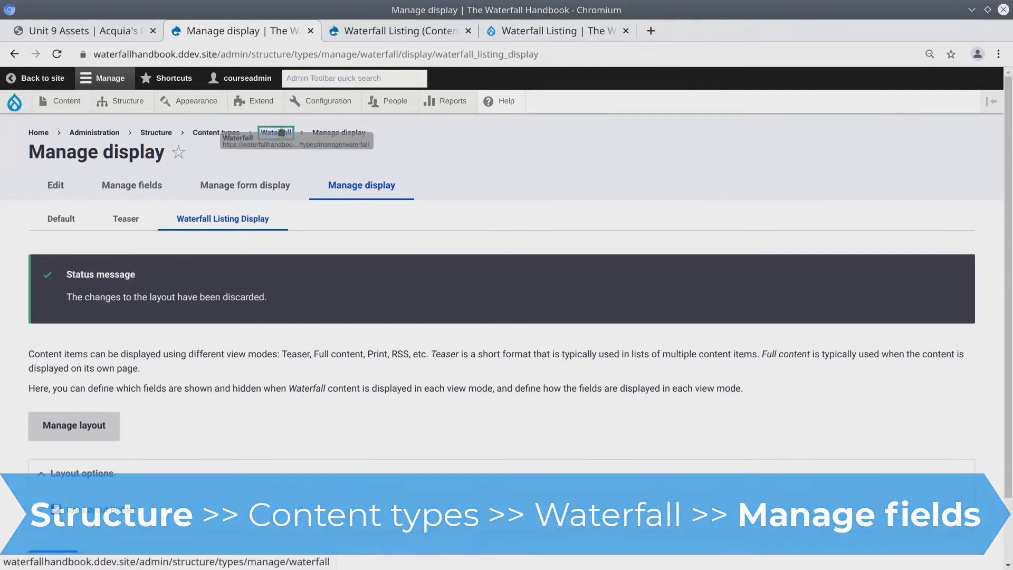
{"action": "left_click", "coordinate": [143, 193]}
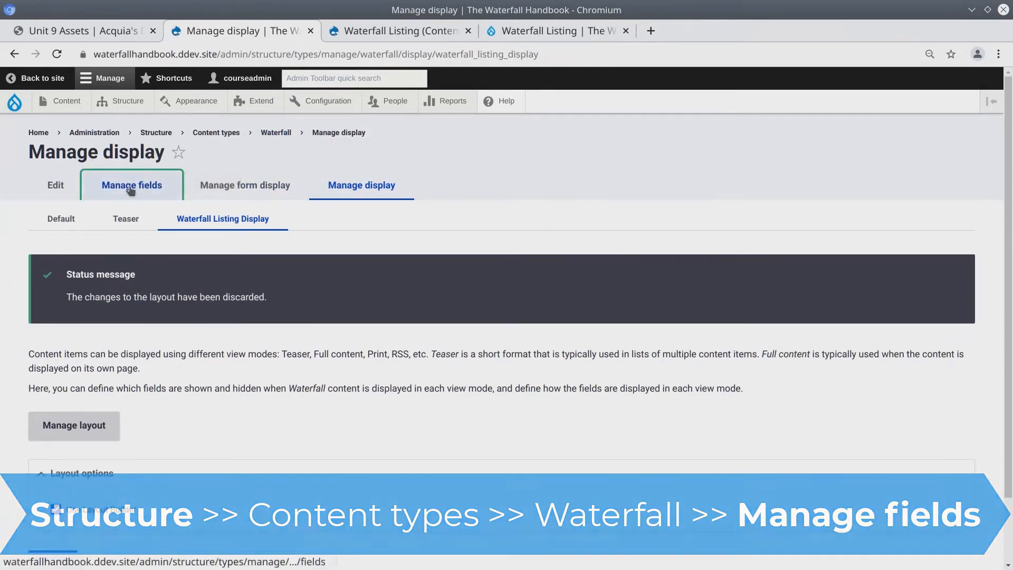
{"action": "left_click", "coordinate": [131, 189]}
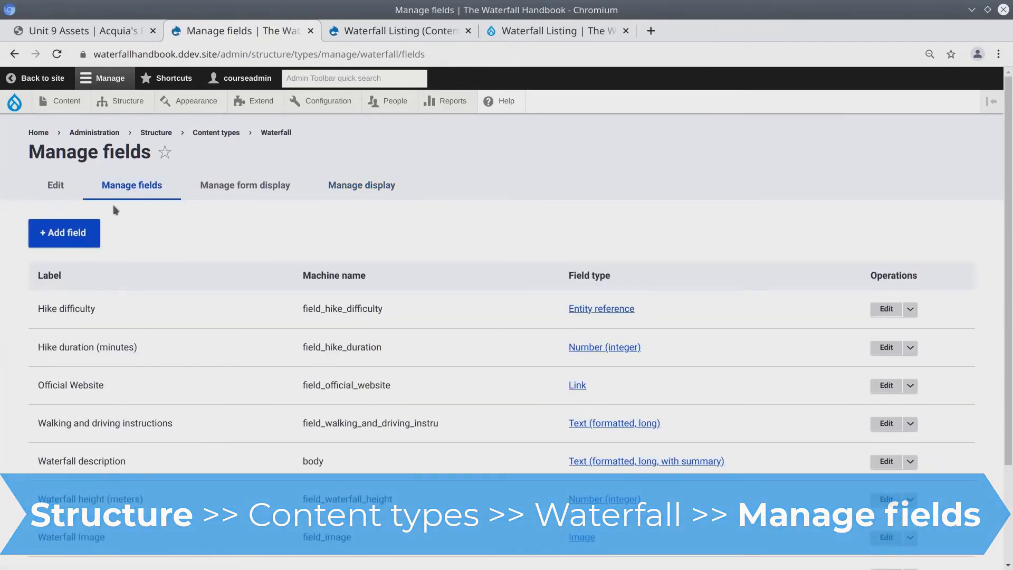
{"action": "mouse_move", "coordinate": [118, 105]}
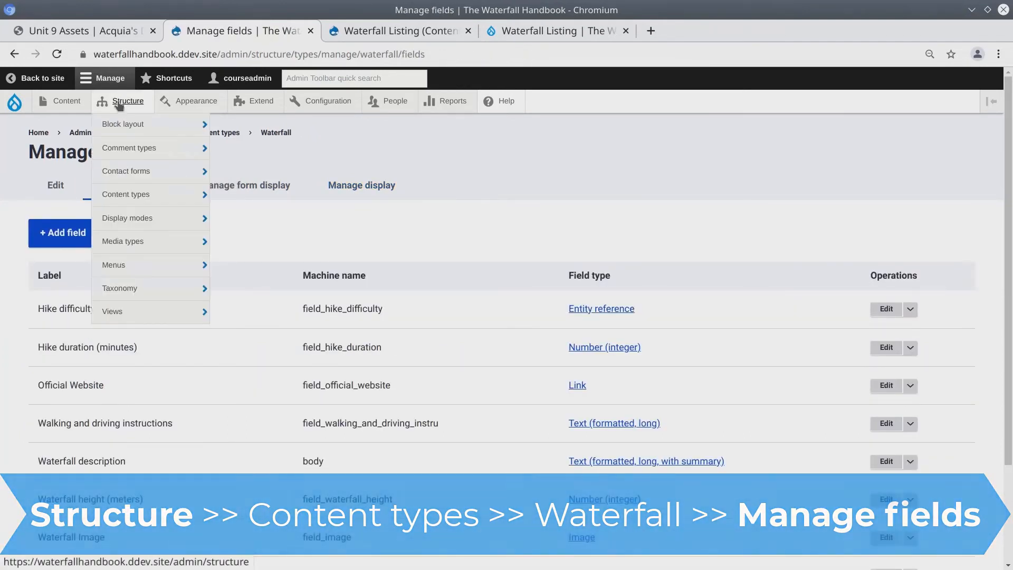
{"action": "mouse_move", "coordinate": [124, 194]}
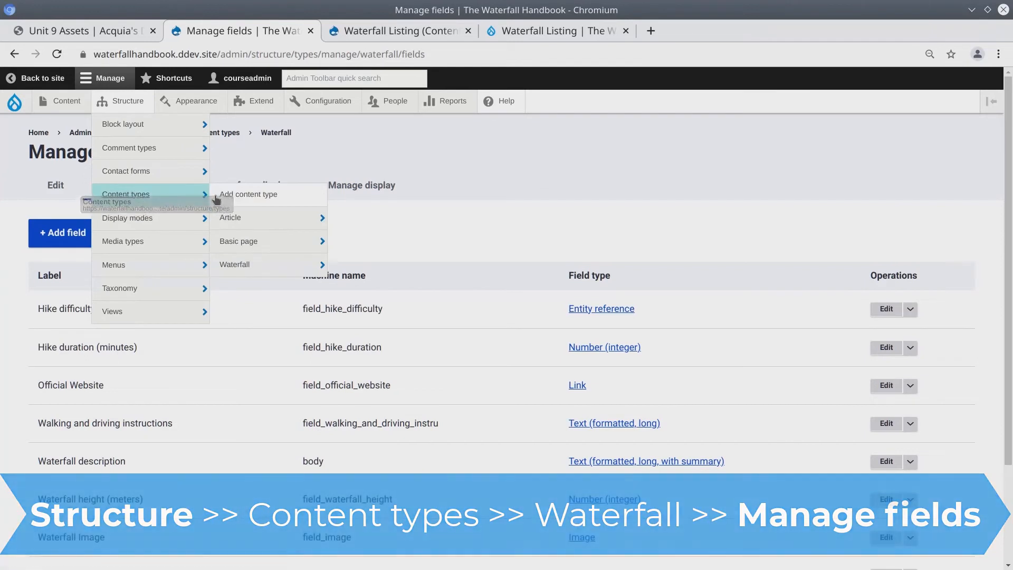
{"action": "mouse_move", "coordinate": [262, 265]}
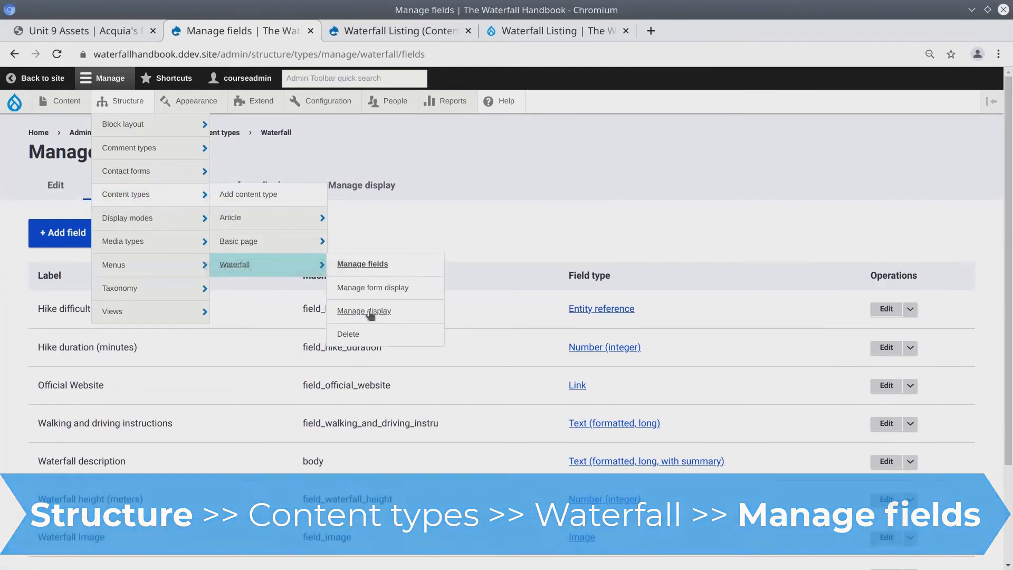
{"action": "left_click", "coordinate": [369, 263]}
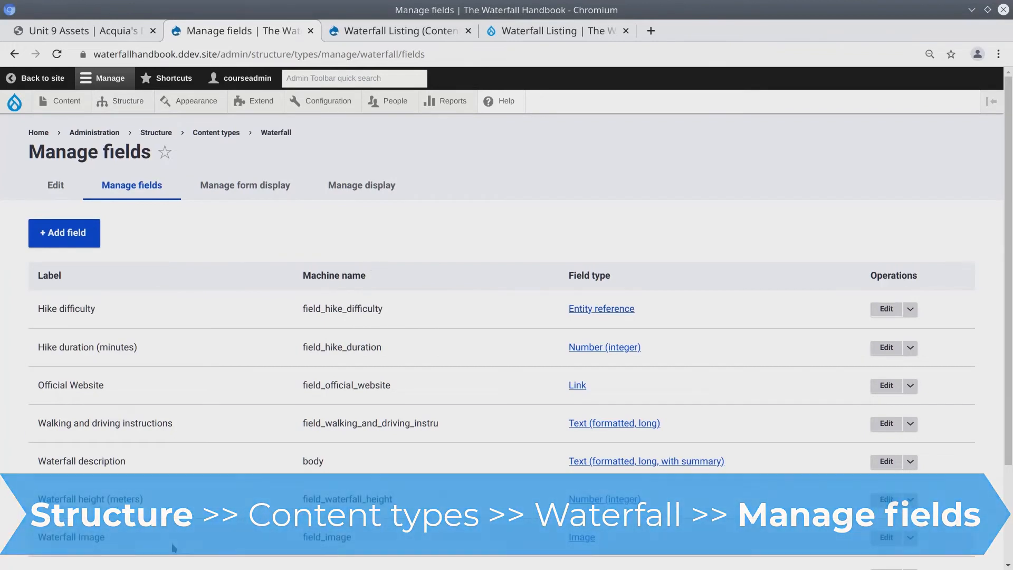
Step: Open the settings of the Hike duration (minutes) field and shorten its label to "Hike duration"
{"action": "triple_click", "coordinate": [123, 350]}
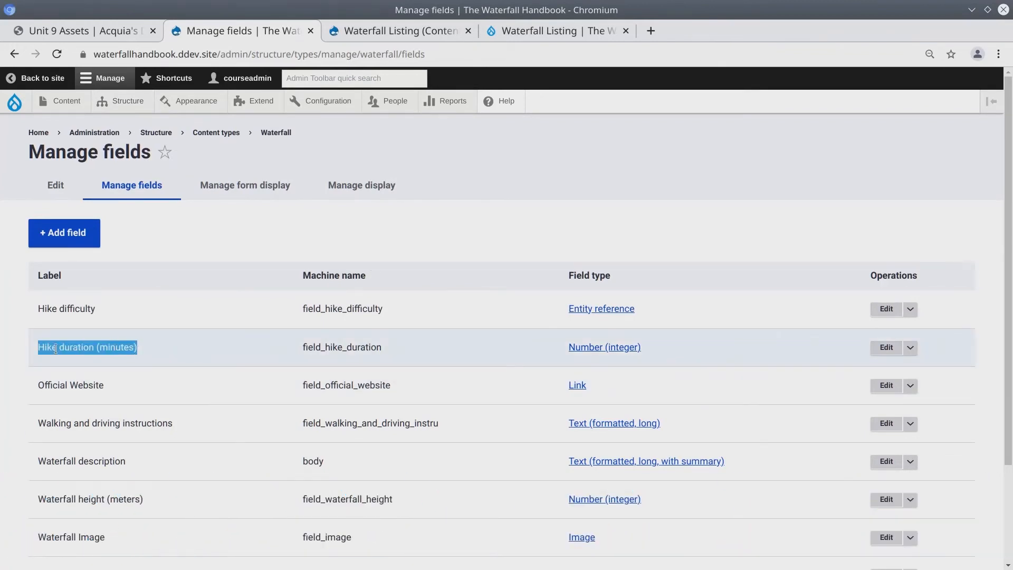
{"action": "left_click", "coordinate": [78, 348]}
{"action": "left_click_drag", "start_coordinate": [70, 348], "coordinate": [141, 351]}
{"action": "left_click", "coordinate": [96, 347]}
{"action": "left_click", "coordinate": [140, 350]}
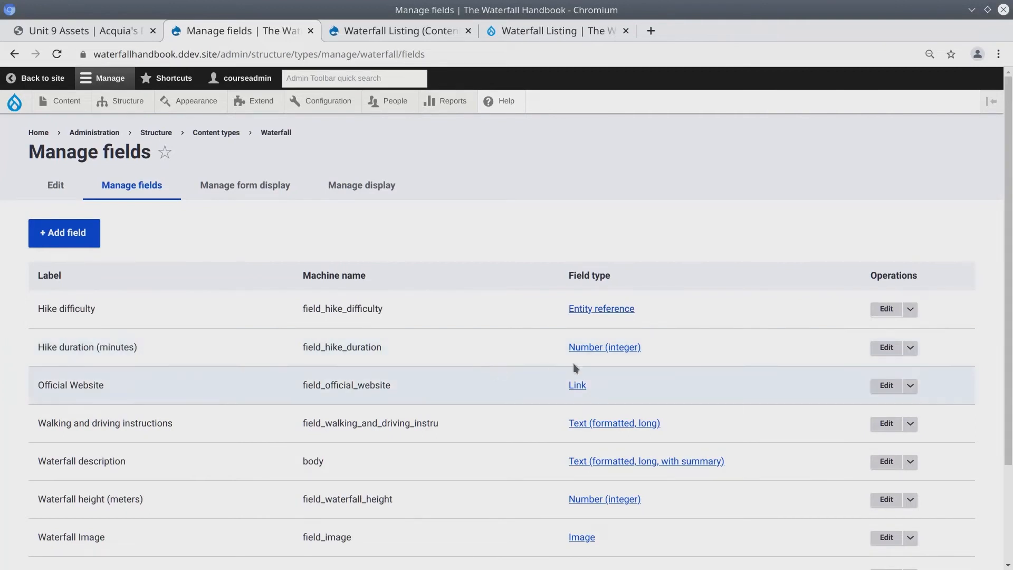
{"action": "triple_click", "coordinate": [111, 348]}
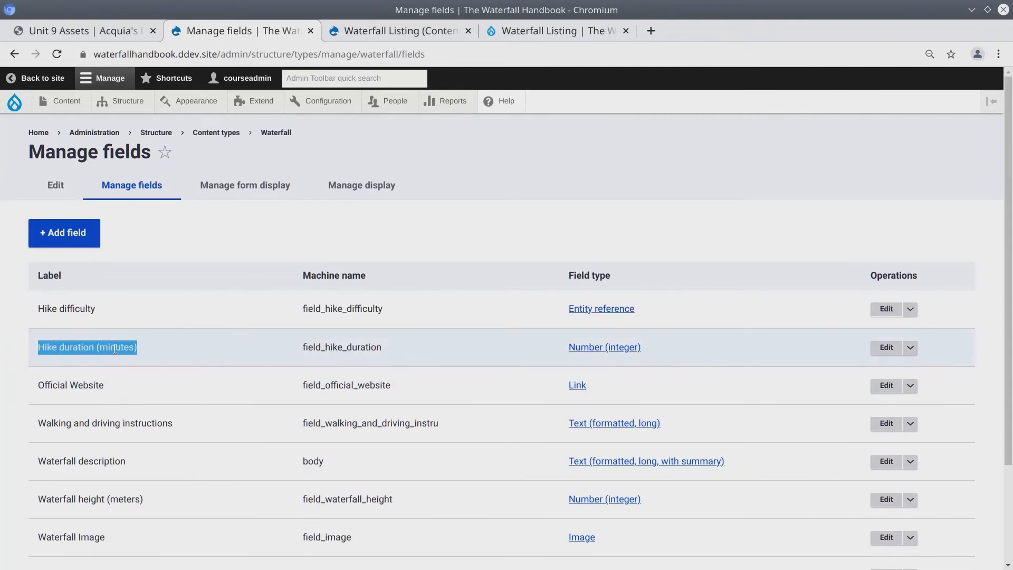
{"action": "left_click", "coordinate": [886, 349]}
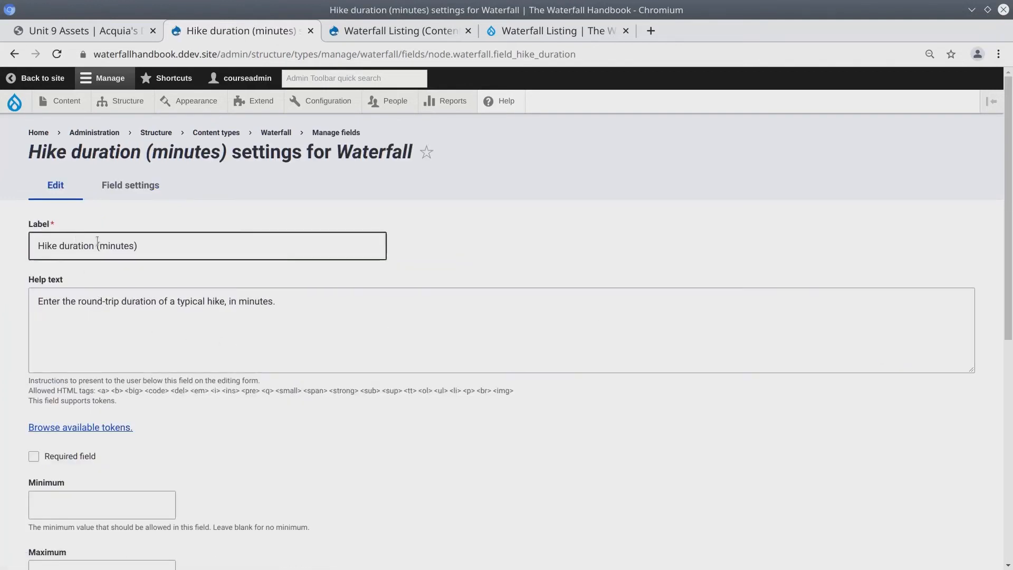
{"action": "left_click_drag", "start_coordinate": [94, 248], "coordinate": [255, 255]}
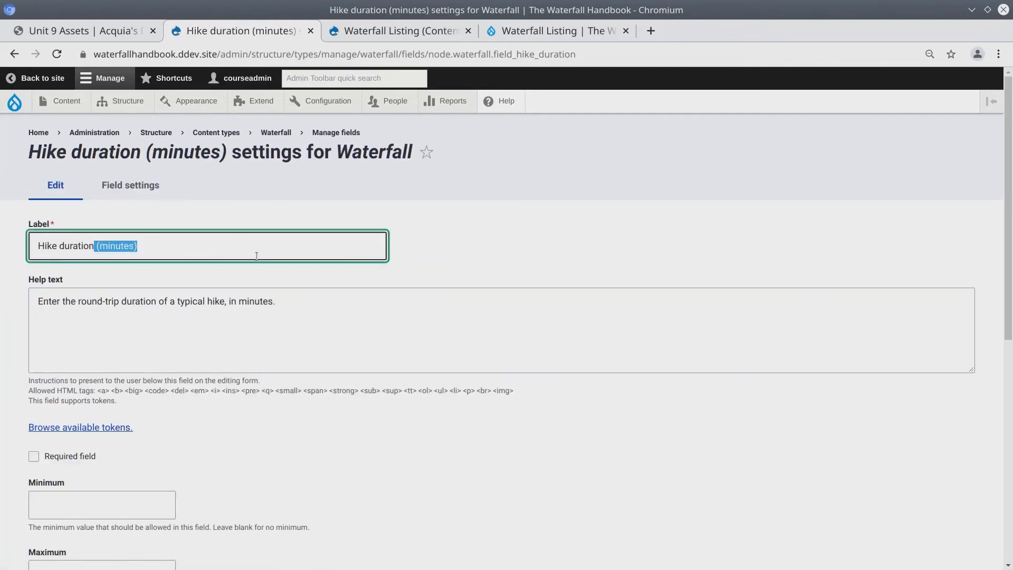
{"action": "key", "text": "BackSpace"}
{"action": "left_click", "coordinate": [331, 340]}
Step: Add a leading space to the hike duration field's "minutes" suffix and save the field settings
{"action": "scroll", "coordinate": [329, 338], "scroll_direction": "down", "scroll_amount": 5}
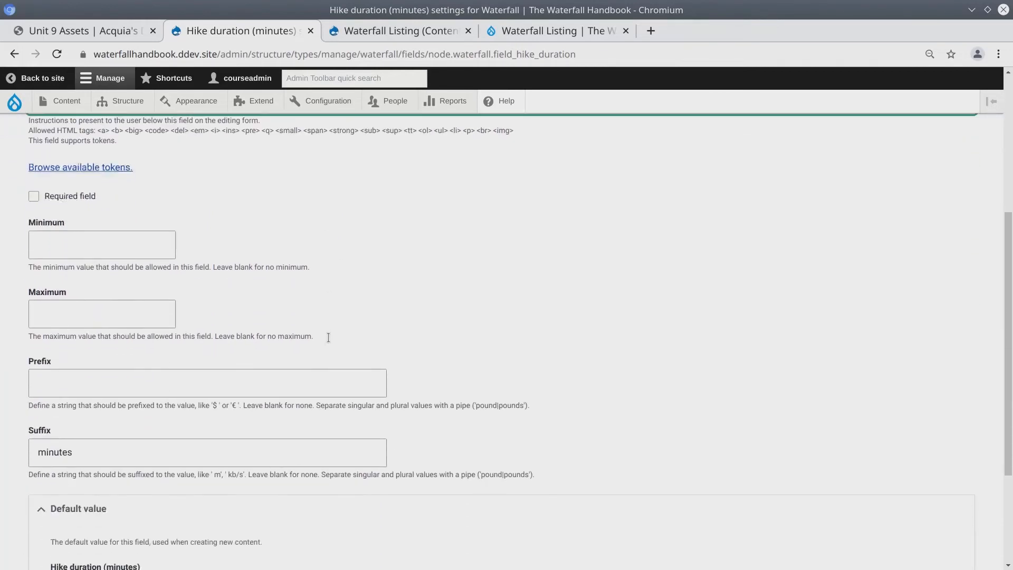
{"action": "scroll", "coordinate": [329, 338], "scroll_direction": "down", "scroll_amount": 2}
{"action": "left_click", "coordinate": [54, 328]}
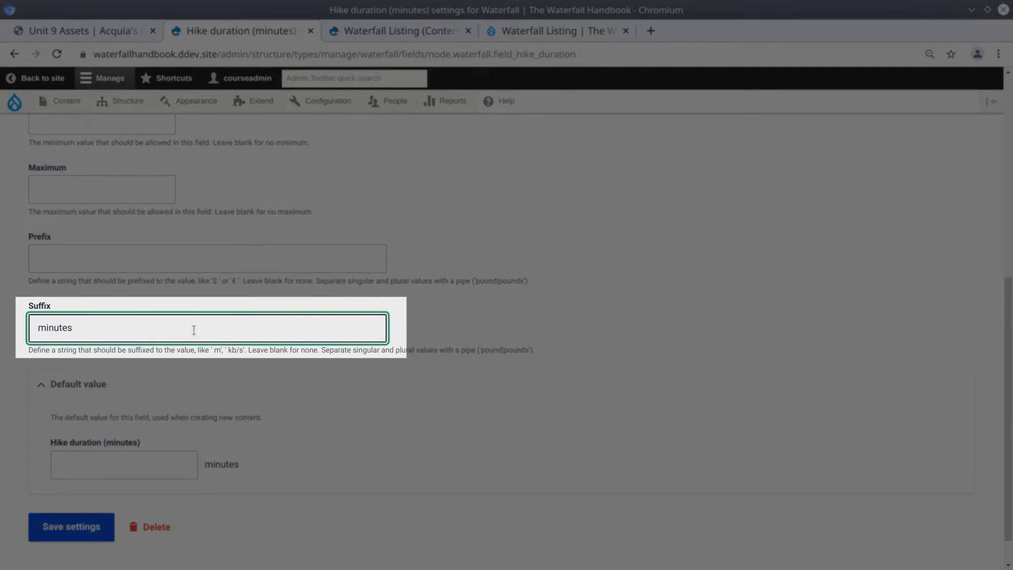
{"action": "key", "text": "BackSpace"}
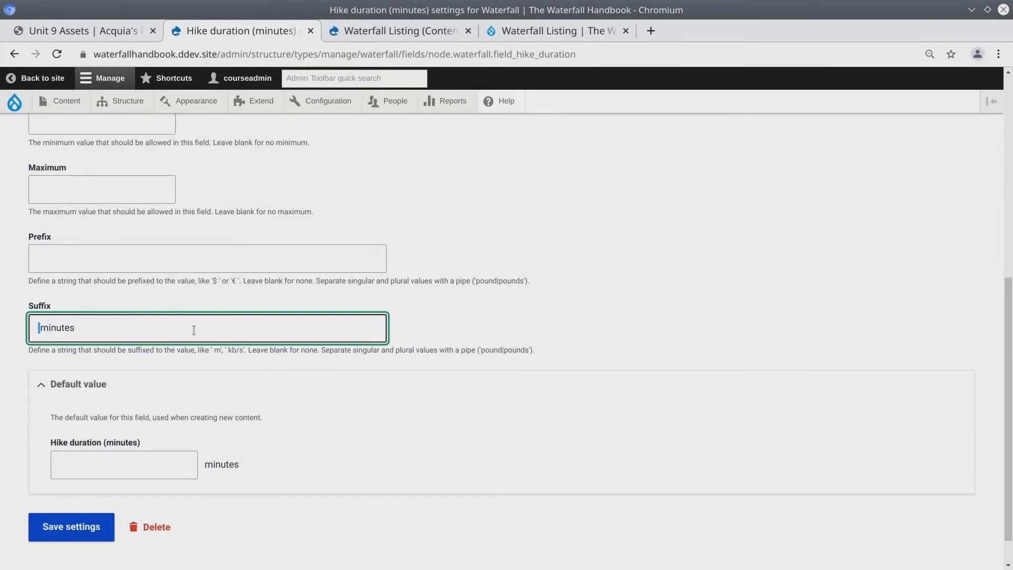
{"action": "left_click", "coordinate": [78, 538]}
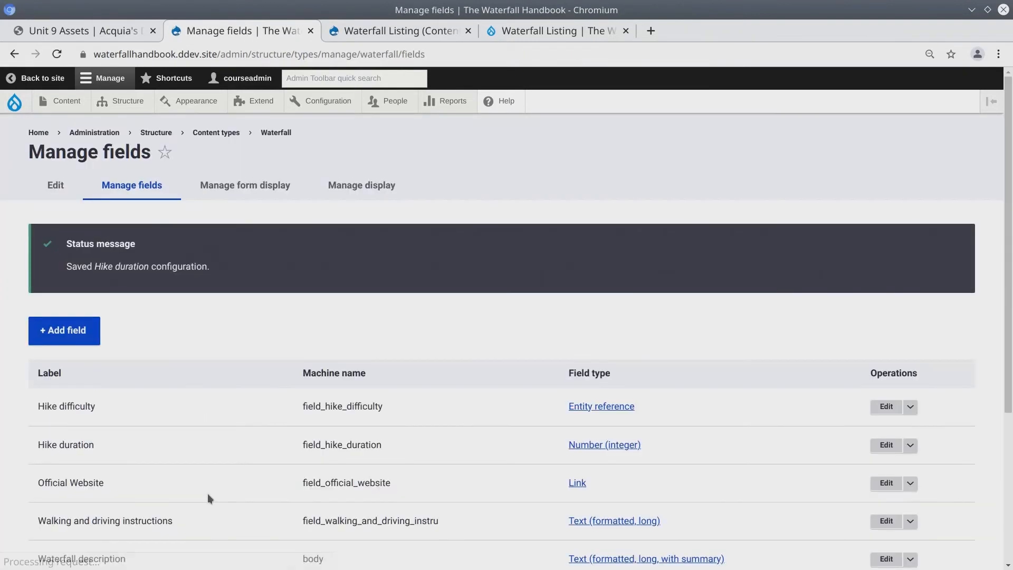
Step: Reload the public Waterfall listing page to check the hike duration's label and suffix in the Dawson Falls entry
{"action": "left_click", "coordinate": [559, 34]}
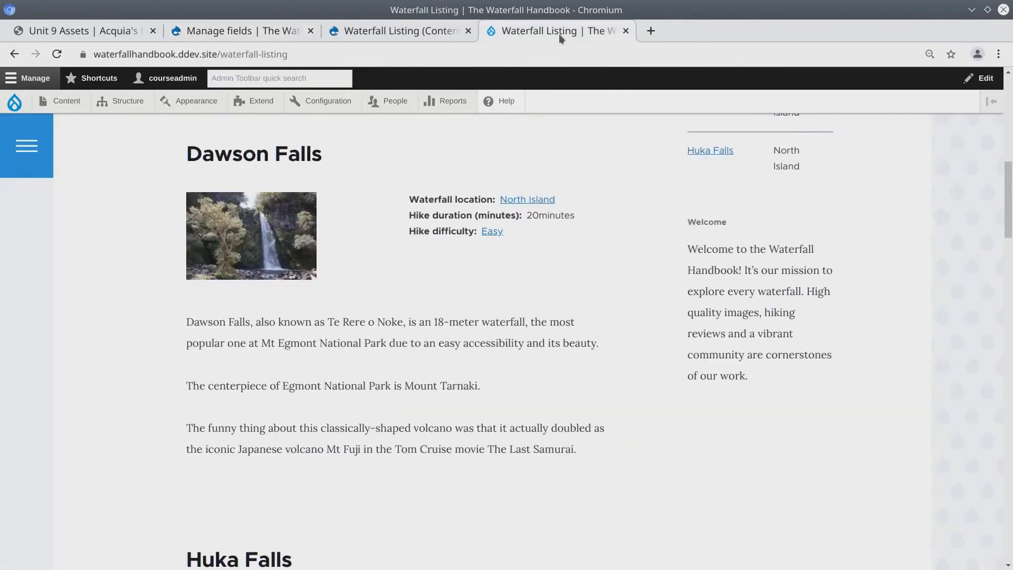
{"action": "left_click_drag", "start_coordinate": [474, 215], "coordinate": [519, 220]}
{"action": "left_click", "coordinate": [472, 216]}
{"action": "left_click_drag", "start_coordinate": [533, 216], "coordinate": [541, 216]}
{"action": "left_click", "coordinate": [545, 216]}
{"action": "left_click", "coordinate": [540, 217]}
{"action": "left_click", "coordinate": [58, 55]}
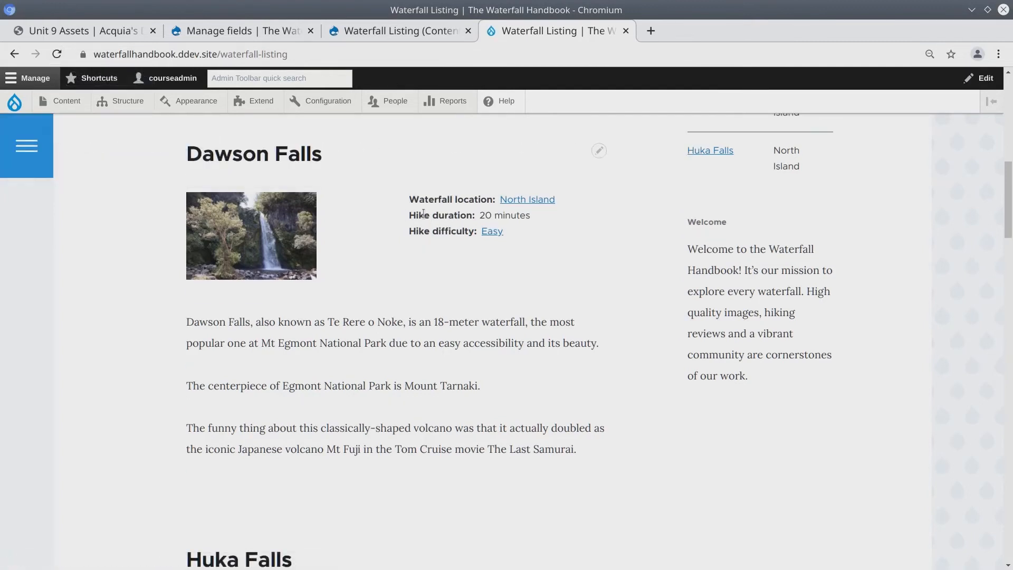
Step: Open the layout editor for the Waterfall content type's Waterfall Listing Display
{"action": "left_click_drag", "start_coordinate": [423, 214], "coordinate": [526, 215]}
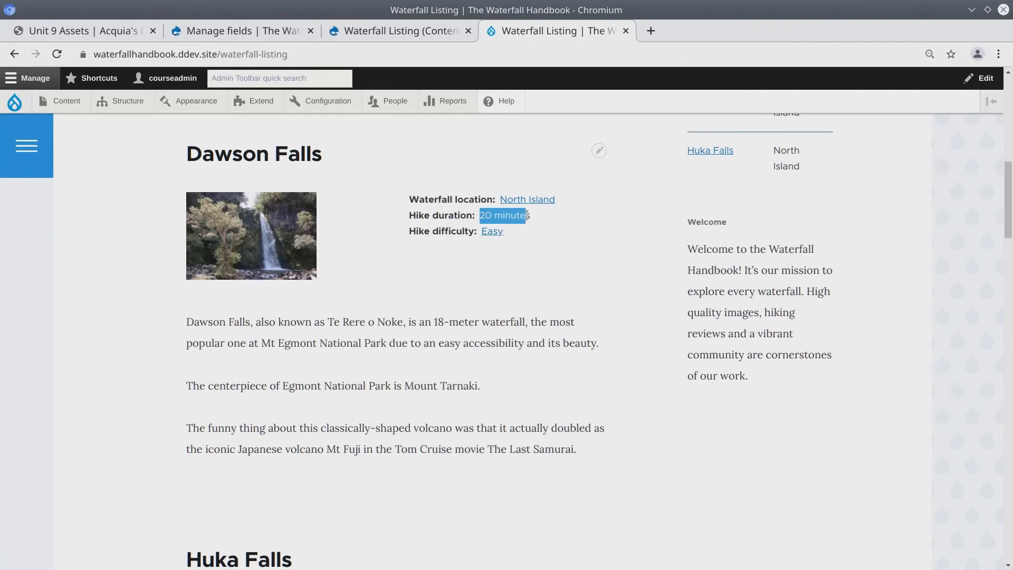
{"action": "left_click", "coordinate": [453, 231]}
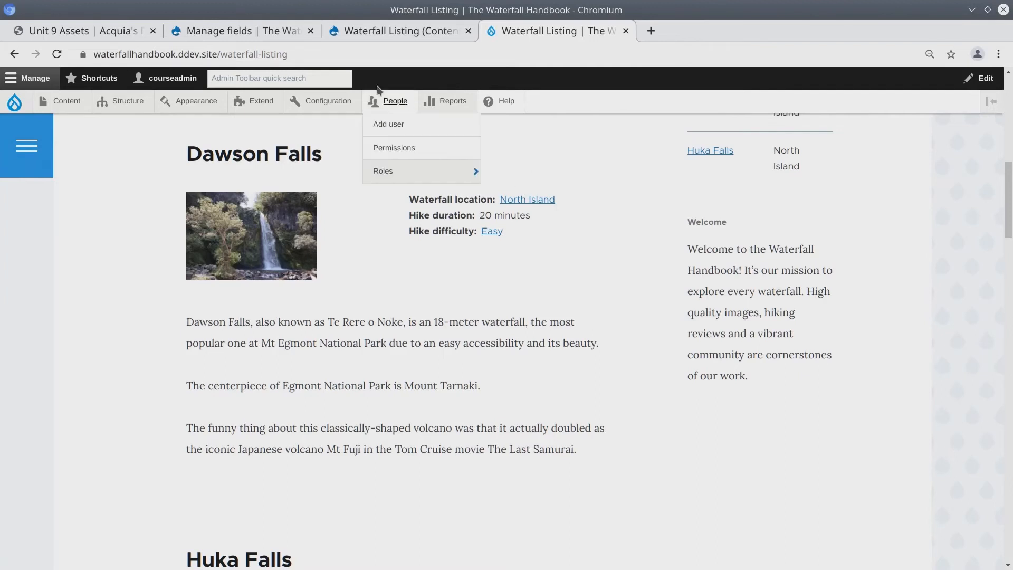
{"action": "left_click", "coordinate": [275, 35]}
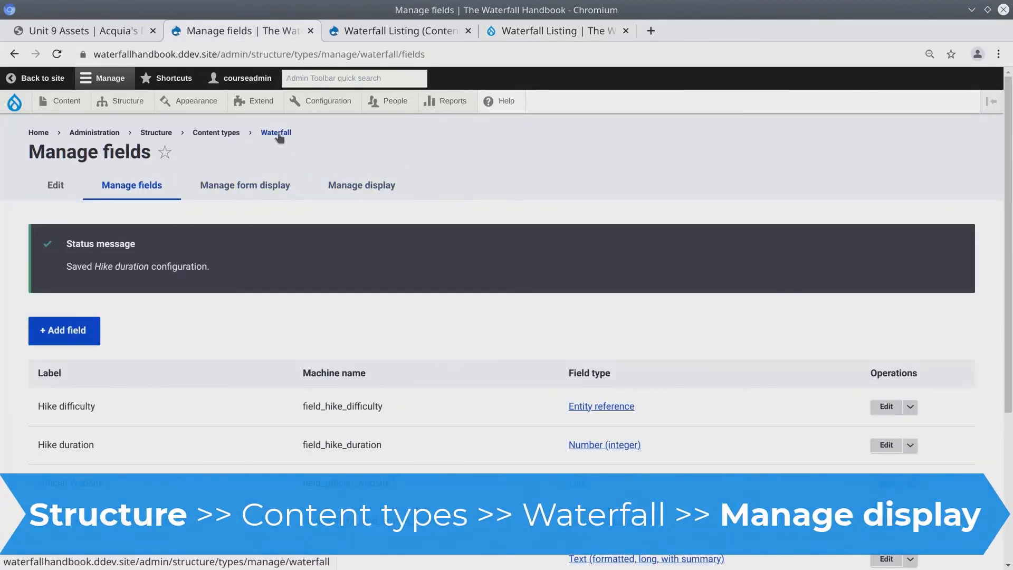
{"action": "mouse_move", "coordinate": [122, 101]}
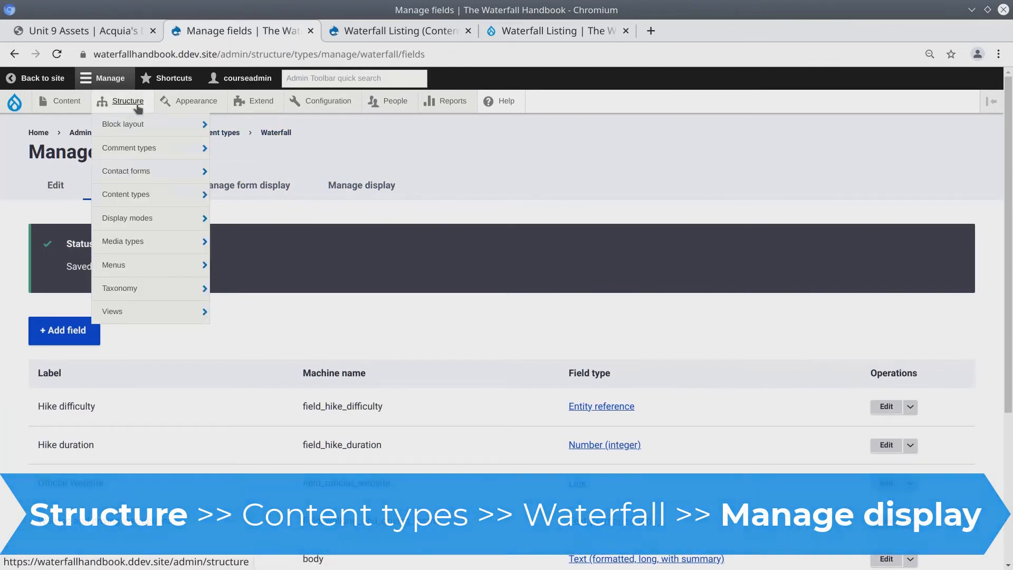
{"action": "mouse_move", "coordinate": [139, 205]}
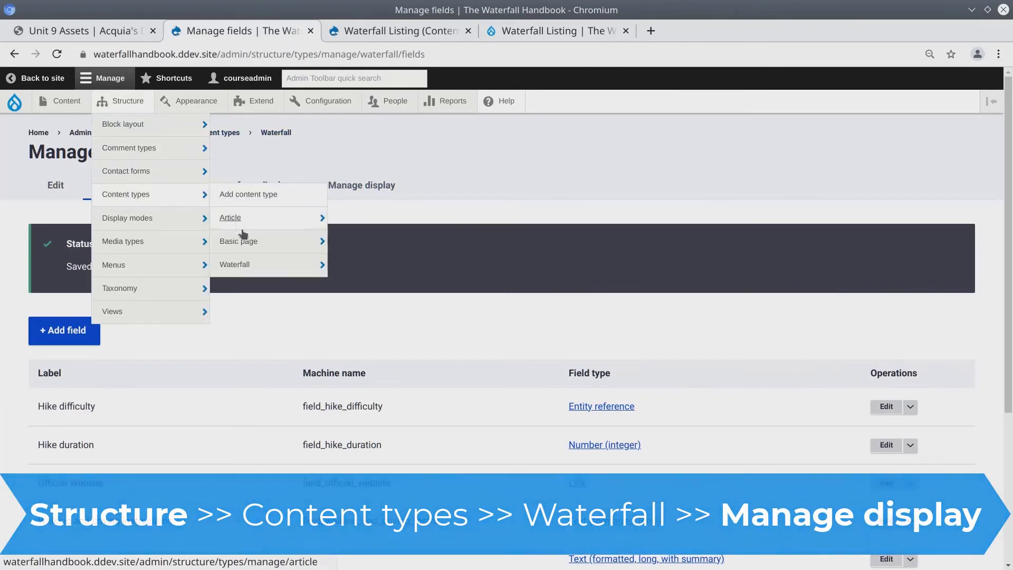
{"action": "mouse_move", "coordinate": [248, 267]}
{"action": "left_click", "coordinate": [376, 312]}
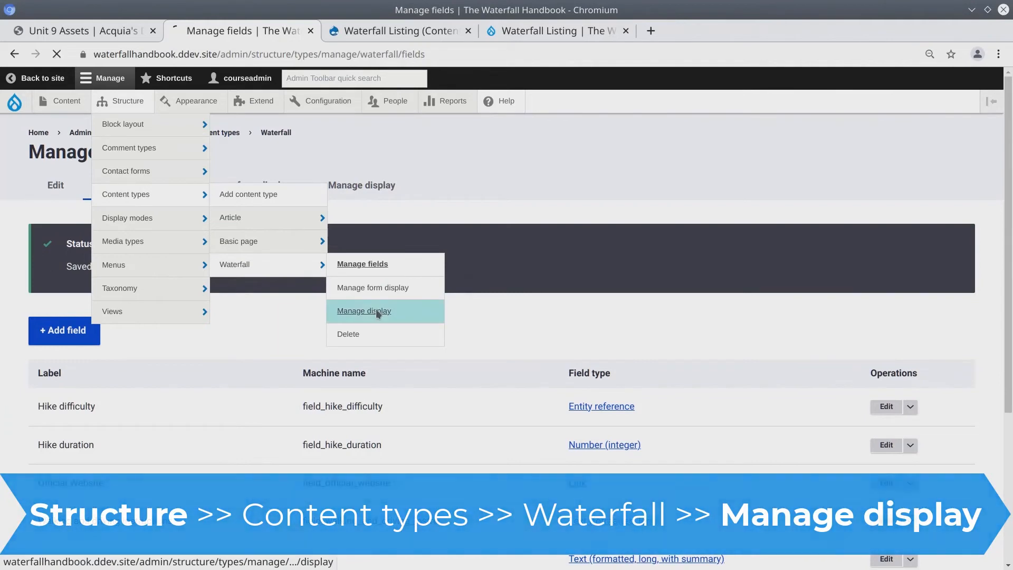
{"action": "left_click", "coordinate": [219, 222]}
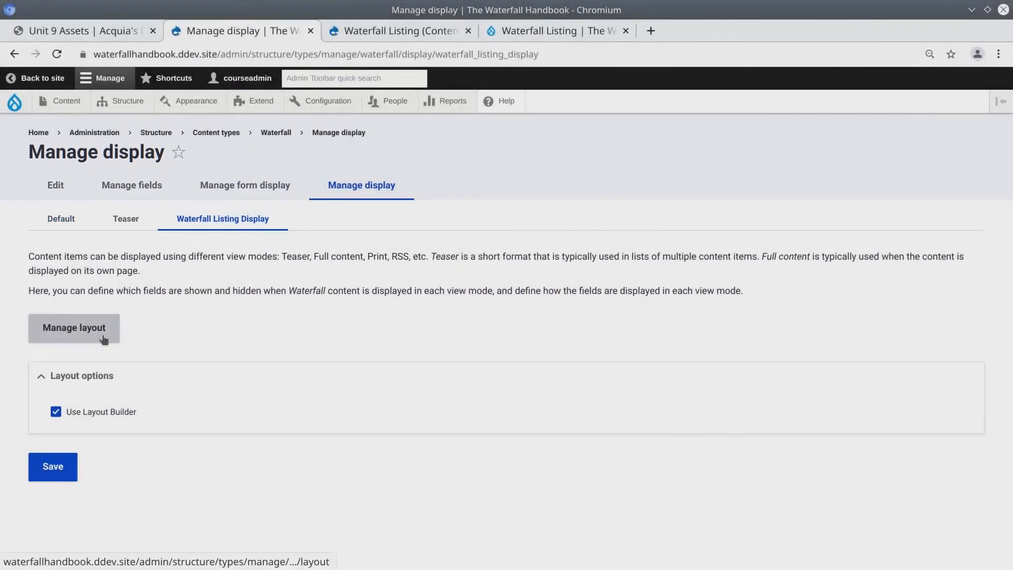
{"action": "left_click", "coordinate": [103, 340]}
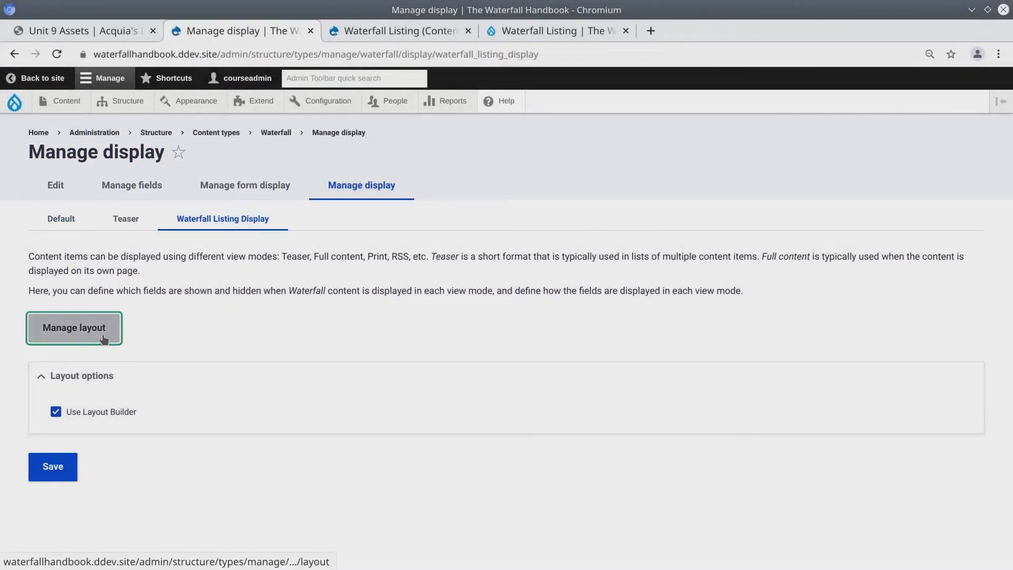
Step: Add the Waterfall height (meters) field with an inline label to the second column of Section 1, below Hike difficulty
{"action": "scroll", "coordinate": [142, 302], "scroll_direction": "down", "scroll_amount": 8}
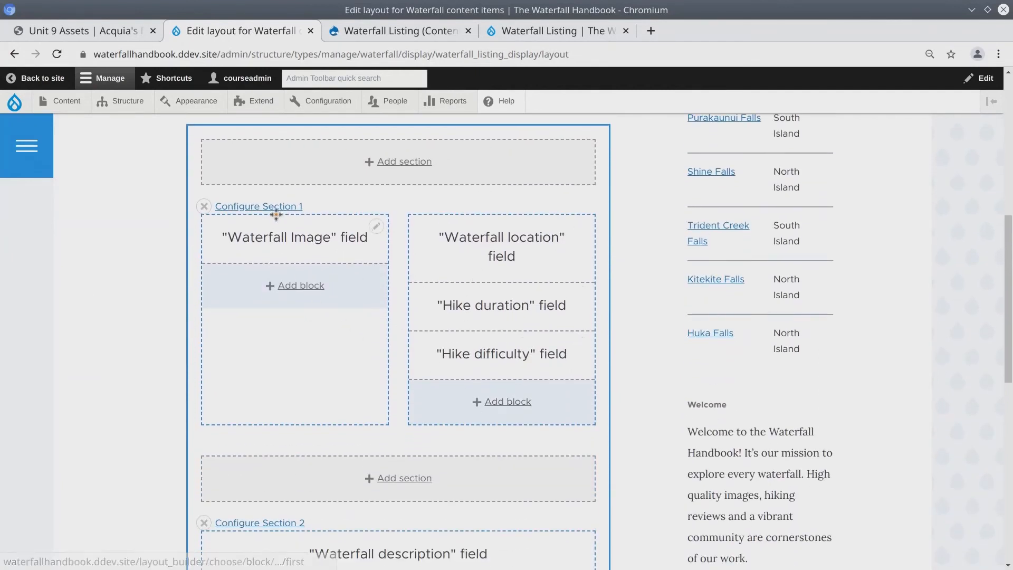
{"action": "left_click", "coordinate": [505, 404]}
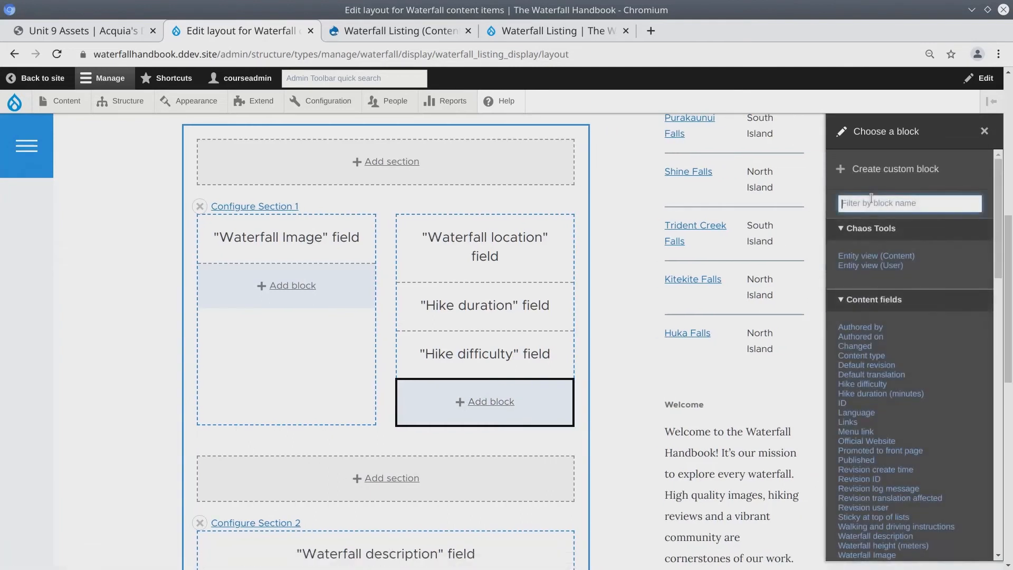
{"action": "type", "text": "hei"}
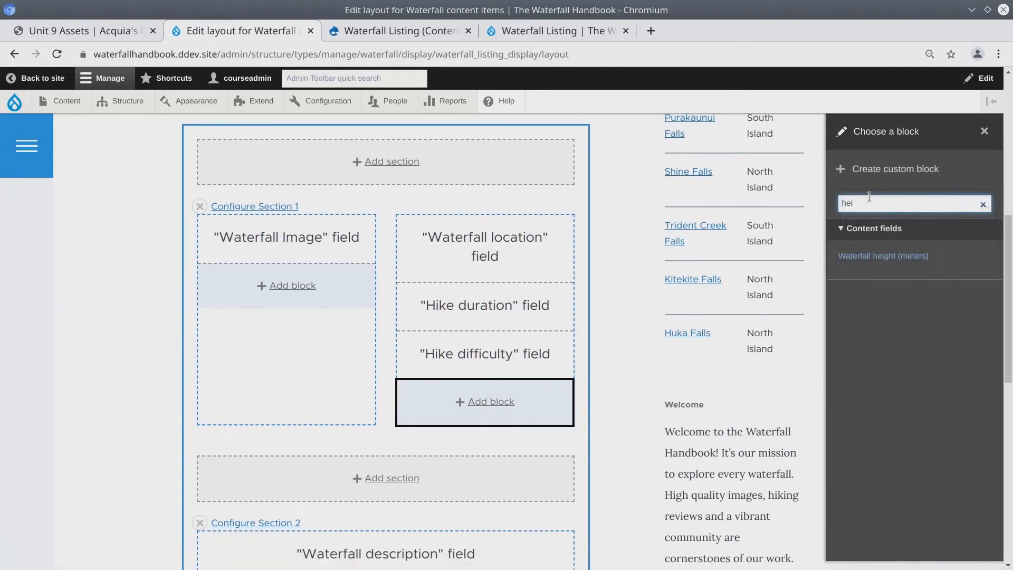
{"action": "left_click", "coordinate": [882, 256]}
{"action": "left_click", "coordinate": [884, 244]}
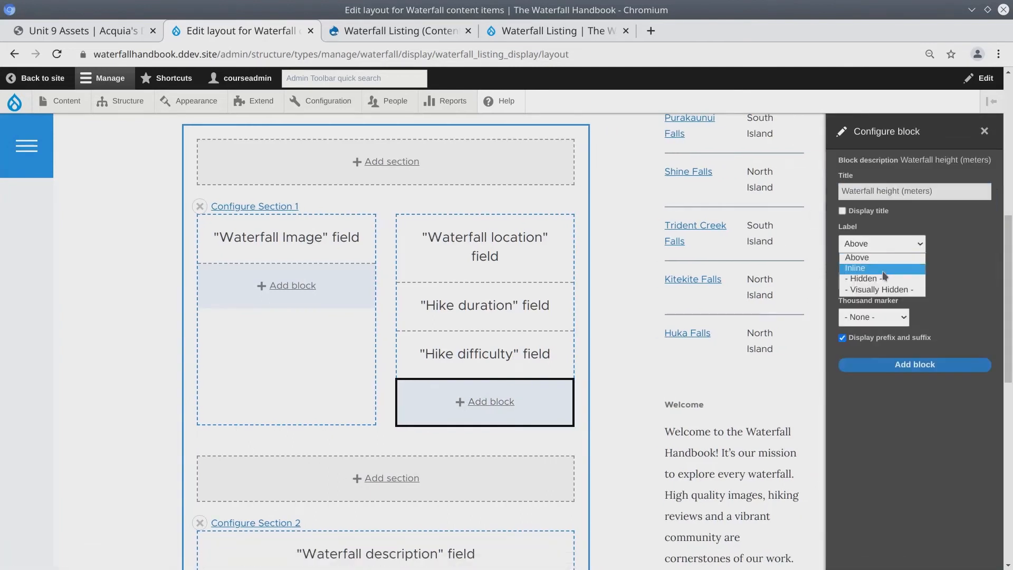
{"action": "left_click", "coordinate": [882, 270]}
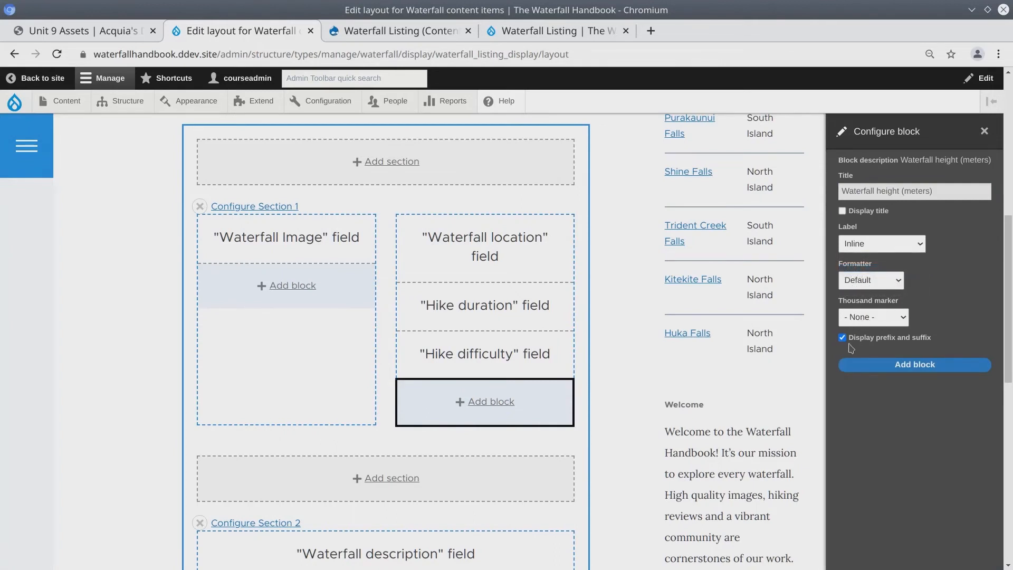
{"action": "left_click", "coordinate": [907, 367]}
Step: Move the waterfall height field directly below the Waterfall location field and save the layout
{"action": "scroll", "coordinate": [90, 401], "scroll_direction": "down", "scroll_amount": 2}
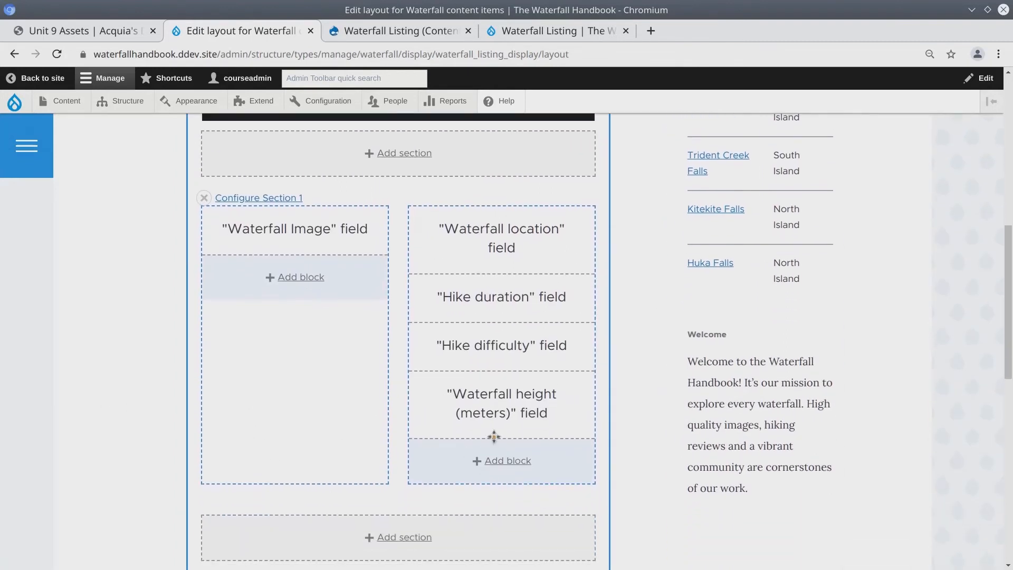
{"action": "left_click_drag", "start_coordinate": [511, 422], "coordinate": [508, 333]}
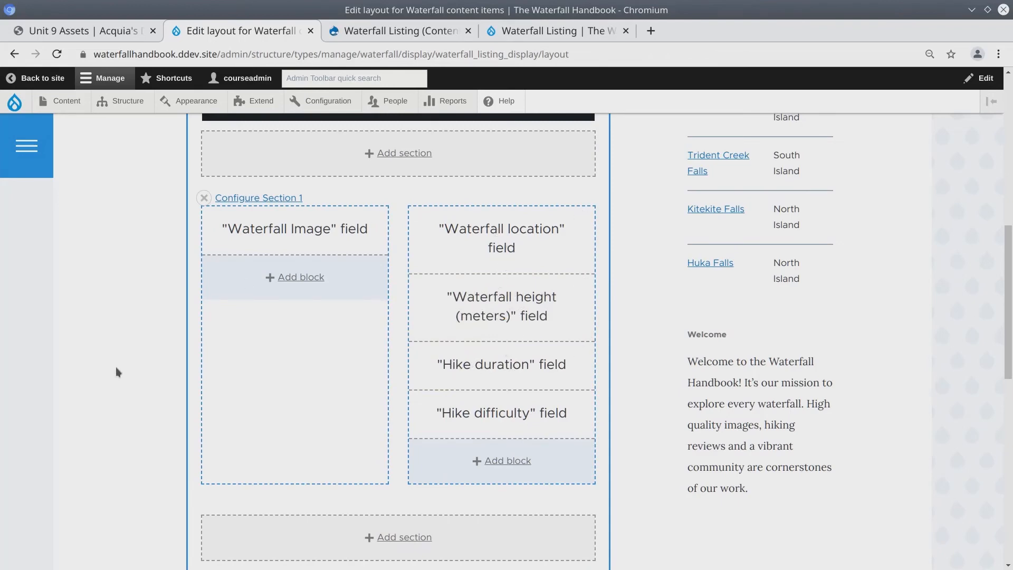
{"action": "scroll", "coordinate": [116, 372], "scroll_direction": "down", "scroll_amount": 8}
{"action": "scroll", "coordinate": [121, 385], "scroll_direction": "up", "scroll_amount": 12}
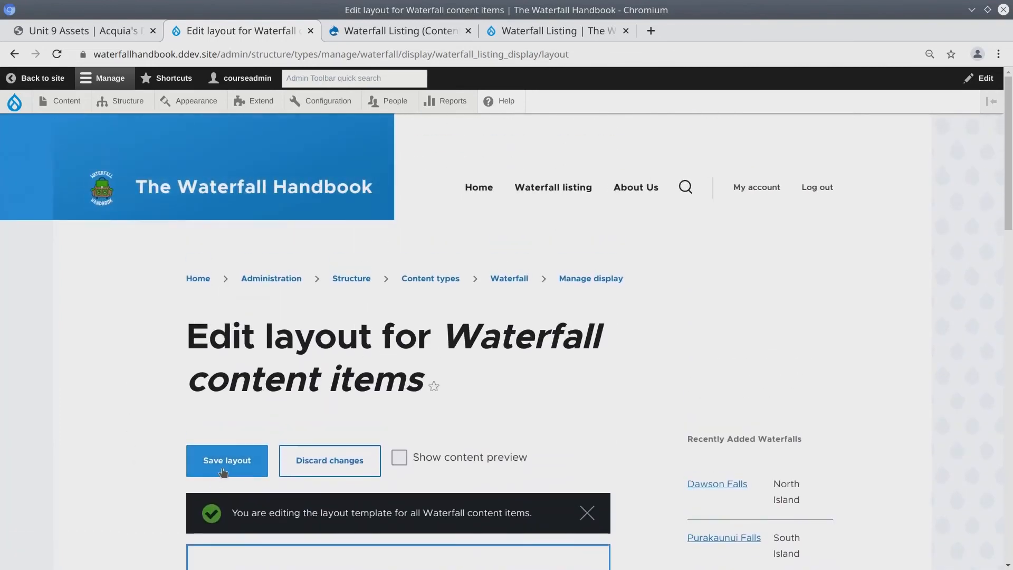
{"action": "left_click", "coordinate": [232, 469]}
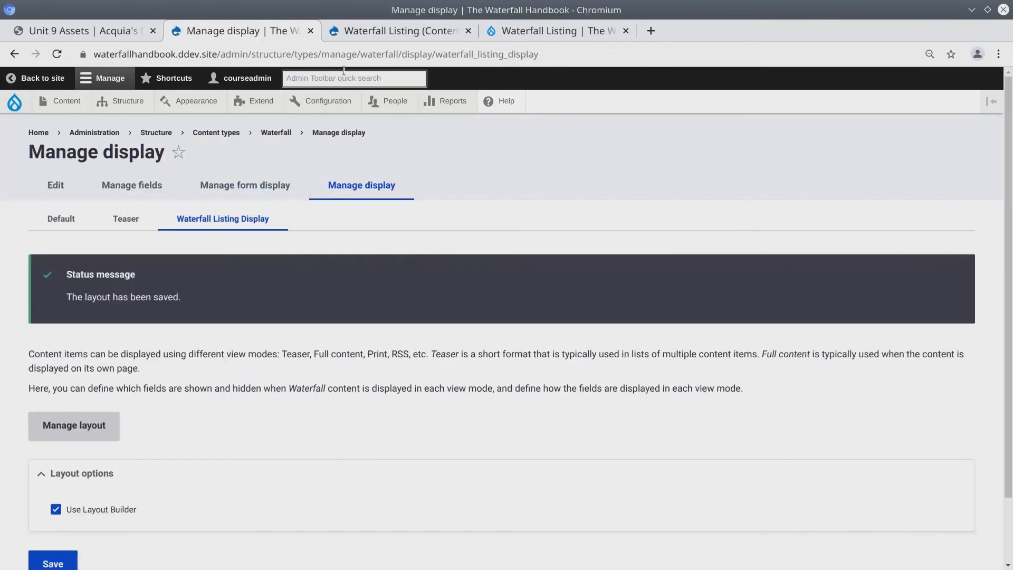
Step: Reload the public Waterfall listing page and examine the waterfall height's label and suffix in the Dawson Falls entry
{"action": "left_click", "coordinate": [555, 34]}
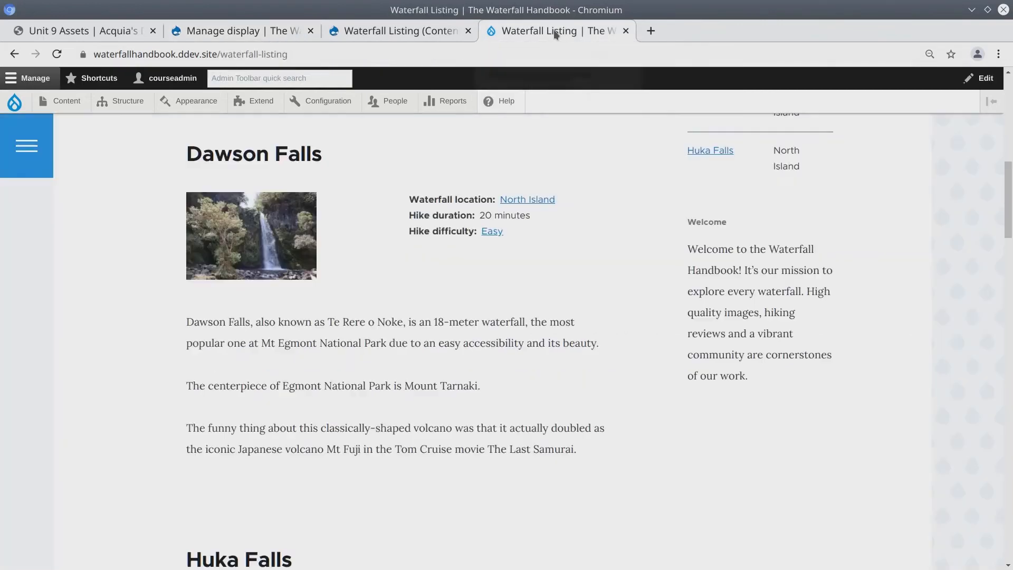
{"action": "left_click", "coordinate": [57, 54]}
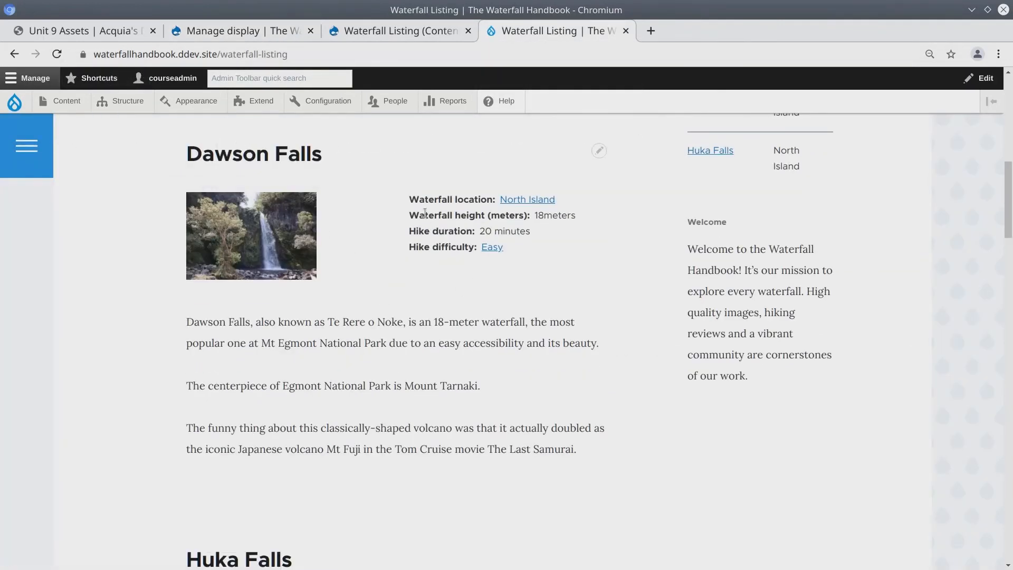
{"action": "left_click_drag", "start_coordinate": [425, 213], "coordinate": [476, 215]}
{"action": "left_click", "coordinate": [484, 215]}
{"action": "double_click", "coordinate": [496, 215]}
{"action": "left_click", "coordinate": [543, 216]}
{"action": "left_click_drag", "start_coordinate": [486, 215], "coordinate": [544, 217]}
{"action": "left_click", "coordinate": [548, 219]}
{"action": "left_click", "coordinate": [548, 217]}
{"action": "left_click", "coordinate": [553, 218]}
{"action": "left_click", "coordinate": [555, 217]}
{"action": "left_click", "coordinate": [547, 216]}
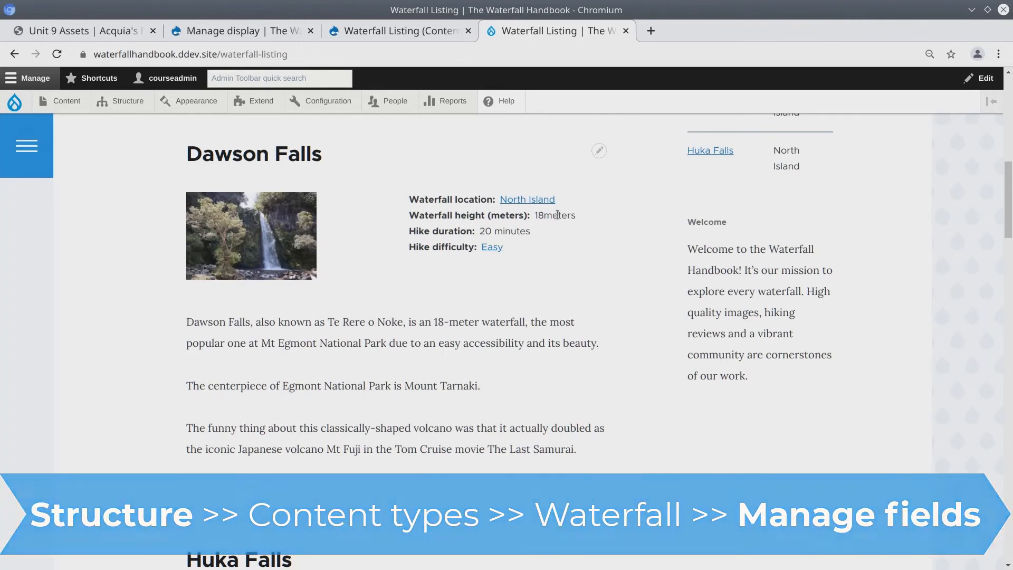
Step: Open the settings of the Waterfall content type's Waterfall height (meters) field and shorten its label to "Waterfall height"
{"action": "left_click", "coordinate": [245, 32]}
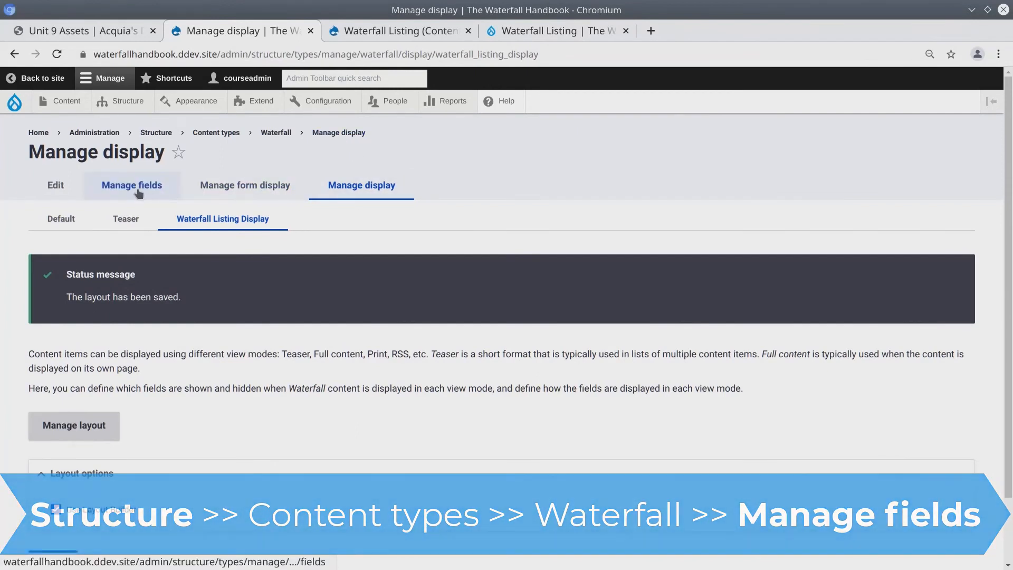
{"action": "left_click", "coordinate": [138, 194]}
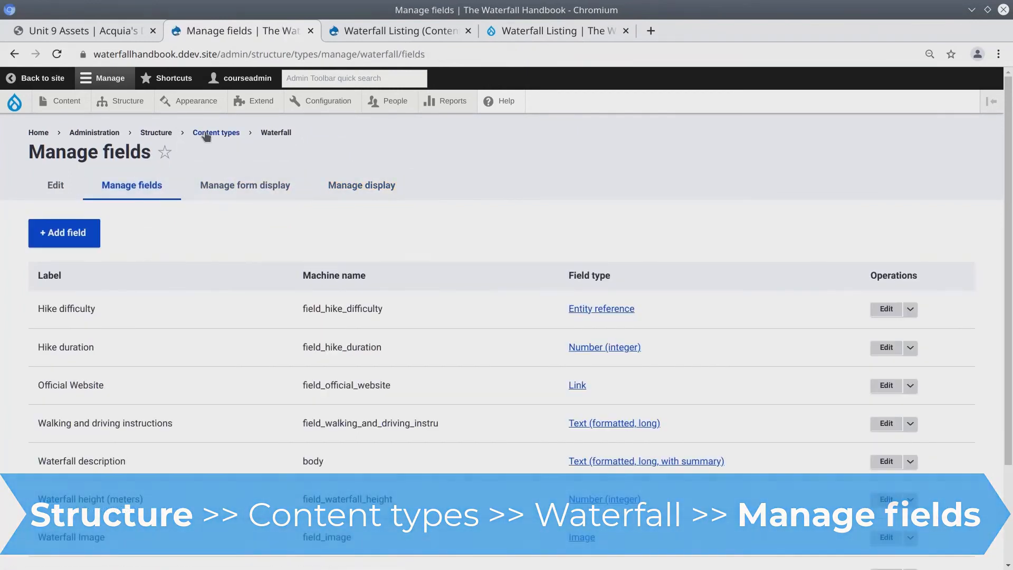
{"action": "scroll", "coordinate": [174, 326], "scroll_direction": "down", "scroll_amount": 3}
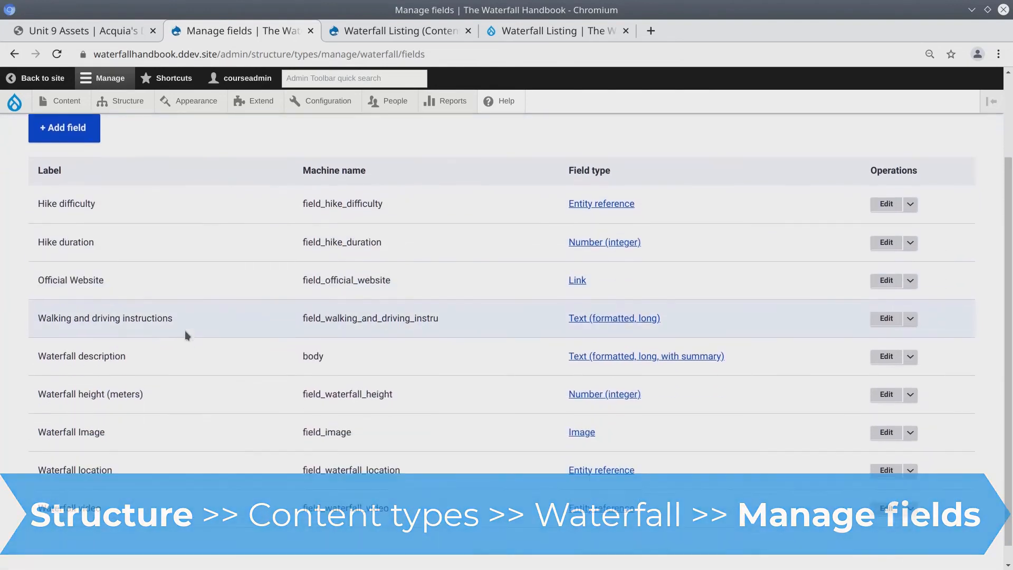
{"action": "triple_click", "coordinate": [99, 378]}
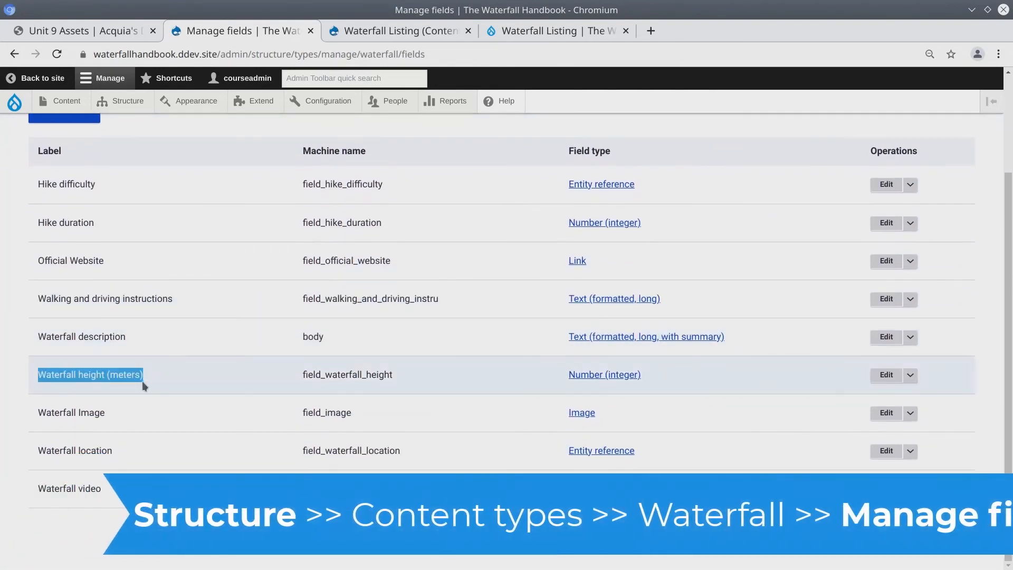
{"action": "double_click", "coordinate": [132, 378]}
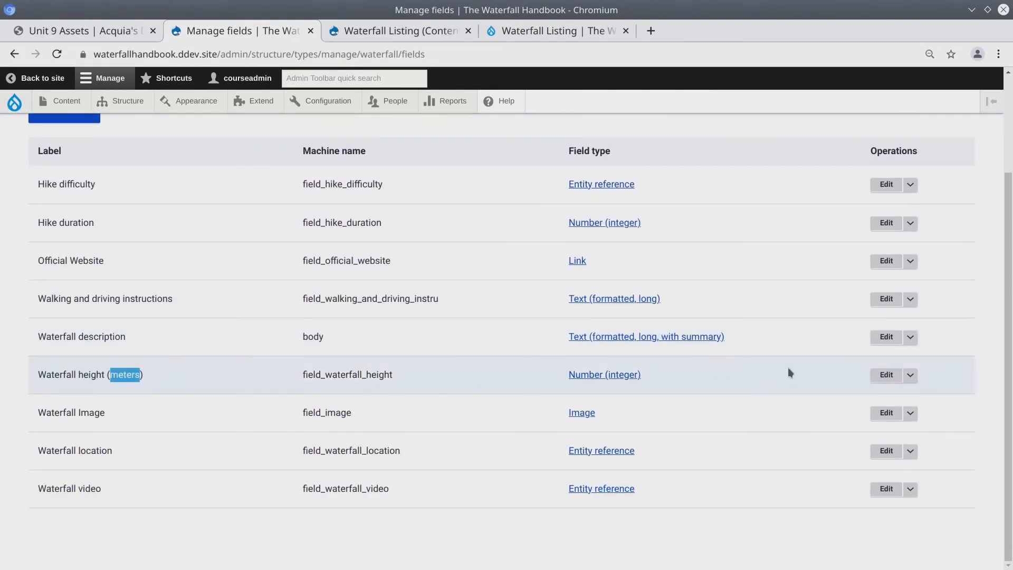
{"action": "left_click", "coordinate": [887, 376]}
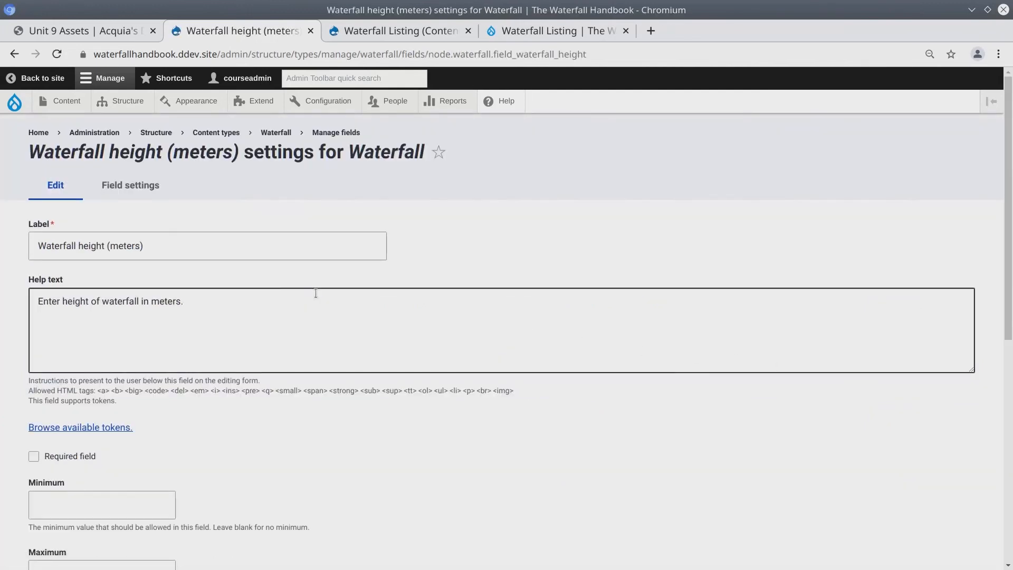
{"action": "left_click_drag", "start_coordinate": [105, 247], "coordinate": [257, 253]}
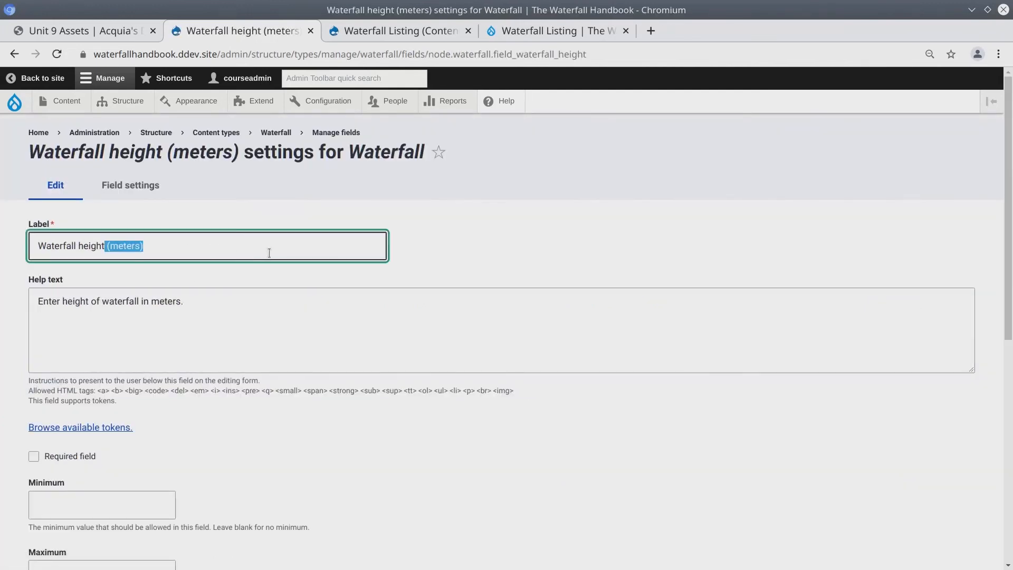
{"action": "key", "text": "BackSpace"}
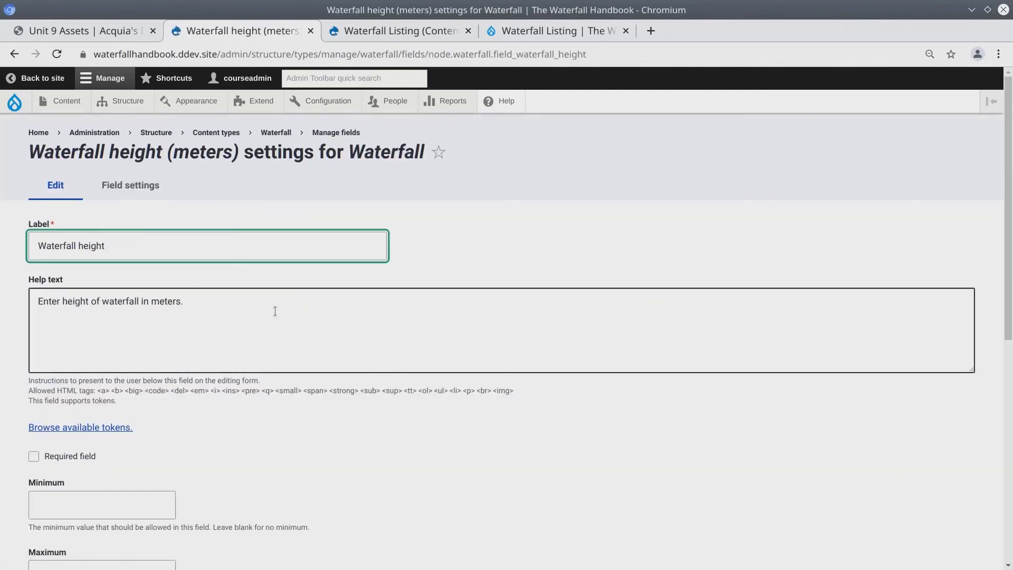
Step: Add a leading space to the waterfall height field's "meters" suffix and save the field settings
{"action": "scroll", "coordinate": [274, 391], "scroll_direction": "down", "scroll_amount": 6}
{"action": "scroll", "coordinate": [268, 395], "scroll_direction": "down", "scroll_amount": 1}
{"action": "left_click", "coordinate": [48, 330]}
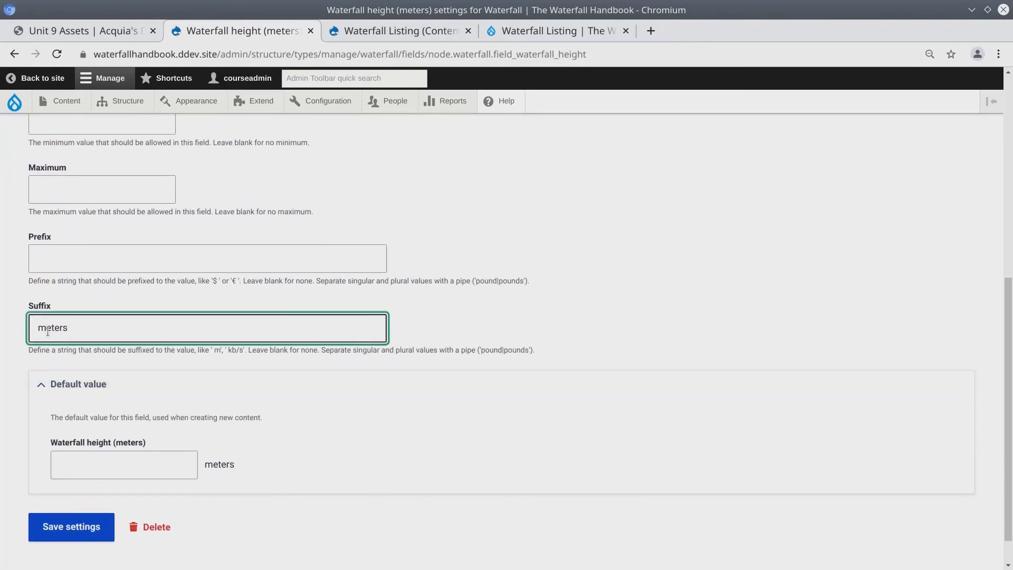
{"action": "key", "text": "Home"}
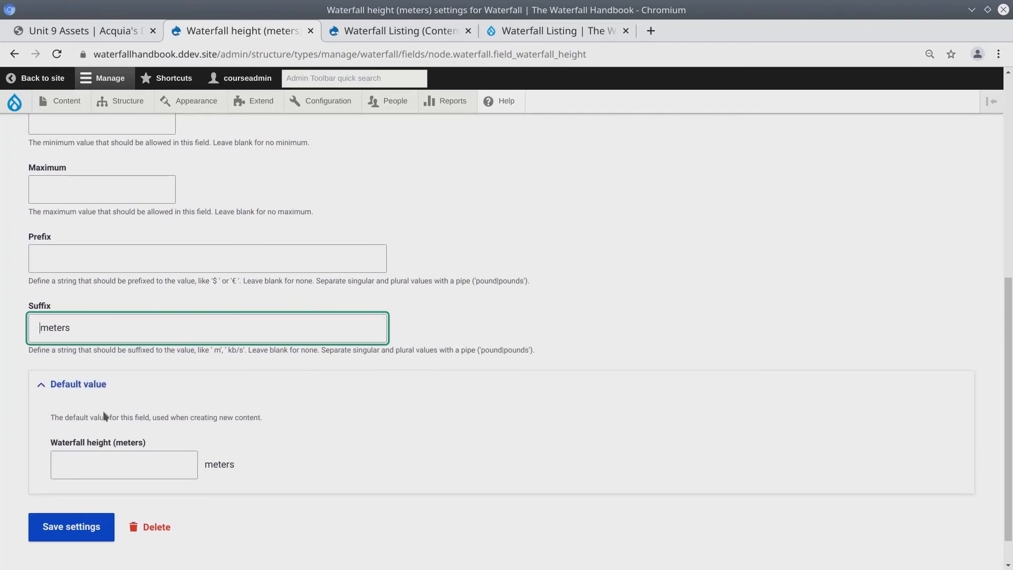
{"action": "left_click", "coordinate": [100, 532]}
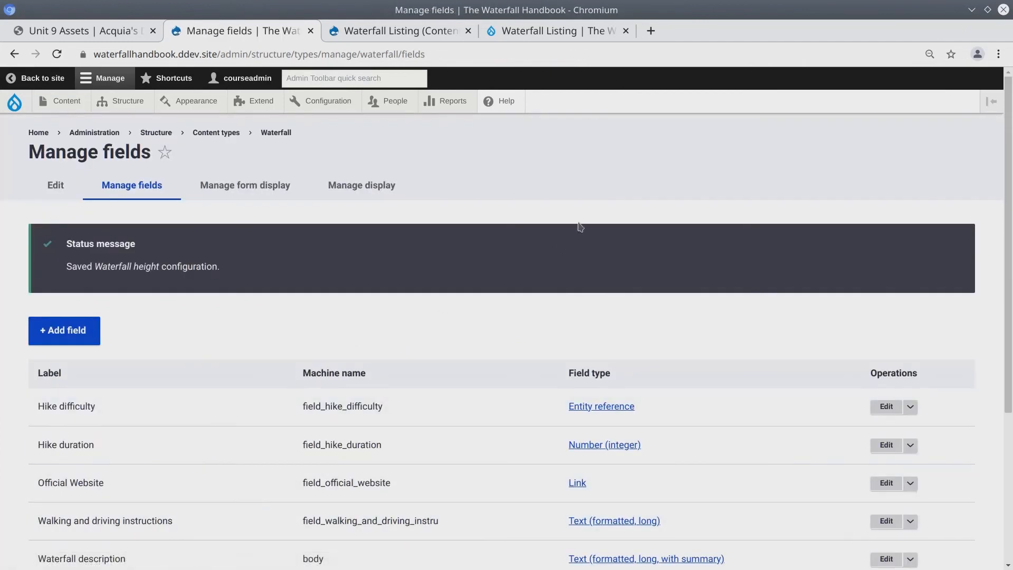
Step: Refresh the public Waterfall listing page and review the updated waterfall height line and the overall listing layout
{"action": "left_click", "coordinate": [555, 34]}
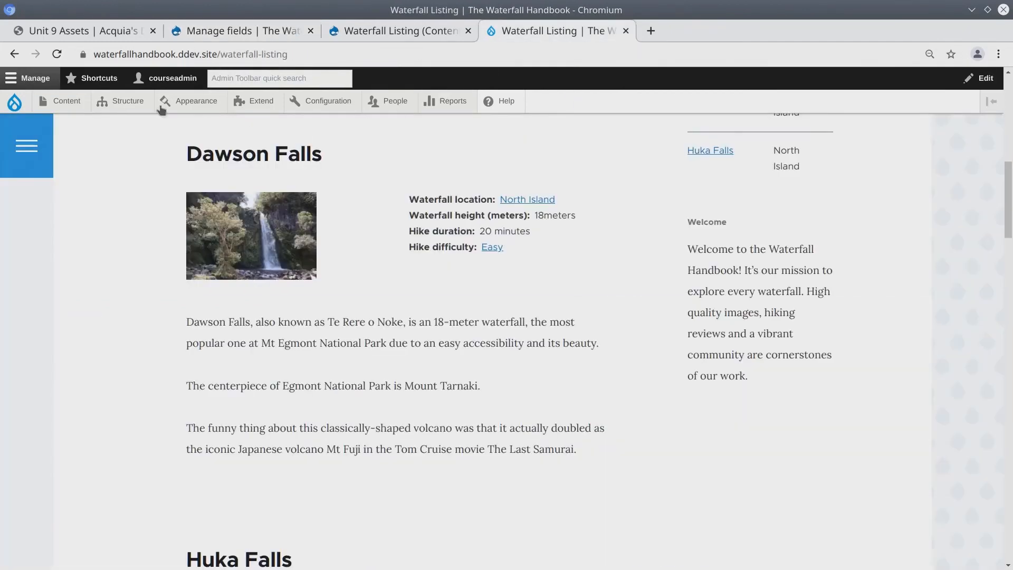
{"action": "left_click", "coordinate": [57, 55]}
{"action": "left_click_drag", "start_coordinate": [416, 215], "coordinate": [450, 215]}
{"action": "left_click", "coordinate": [450, 215]}
{"action": "scroll", "coordinate": [174, 353], "scroll_direction": "up", "scroll_amount": 5}
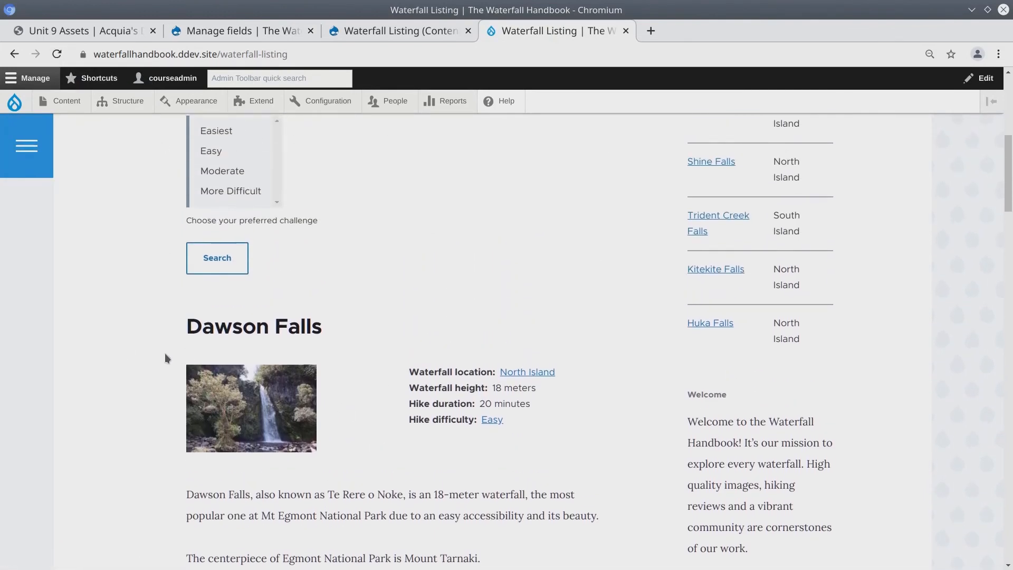
{"action": "scroll", "coordinate": [165, 354], "scroll_direction": "down", "scroll_amount": 2}
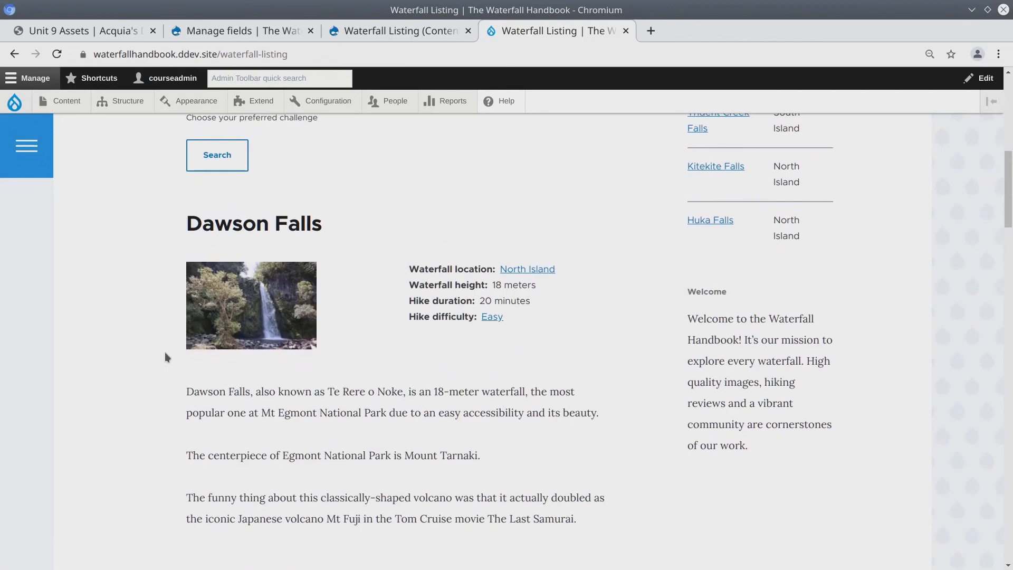
{"action": "scroll", "coordinate": [310, 312], "scroll_direction": "up", "scroll_amount": 10}
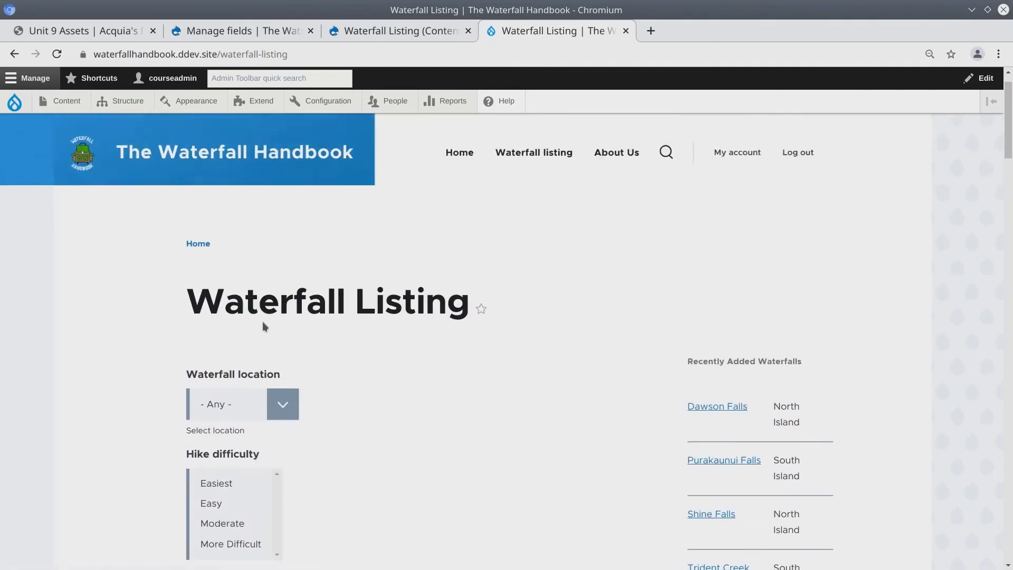
Step: Examine the public Waterfall Listing page from its title down to the Dawson Falls entry
{"action": "left_click_drag", "start_coordinate": [245, 303], "coordinate": [363, 308]}
{"action": "left_click", "coordinate": [297, 312]}
{"action": "scroll", "coordinate": [144, 382], "scroll_direction": "down", "scroll_amount": 7}
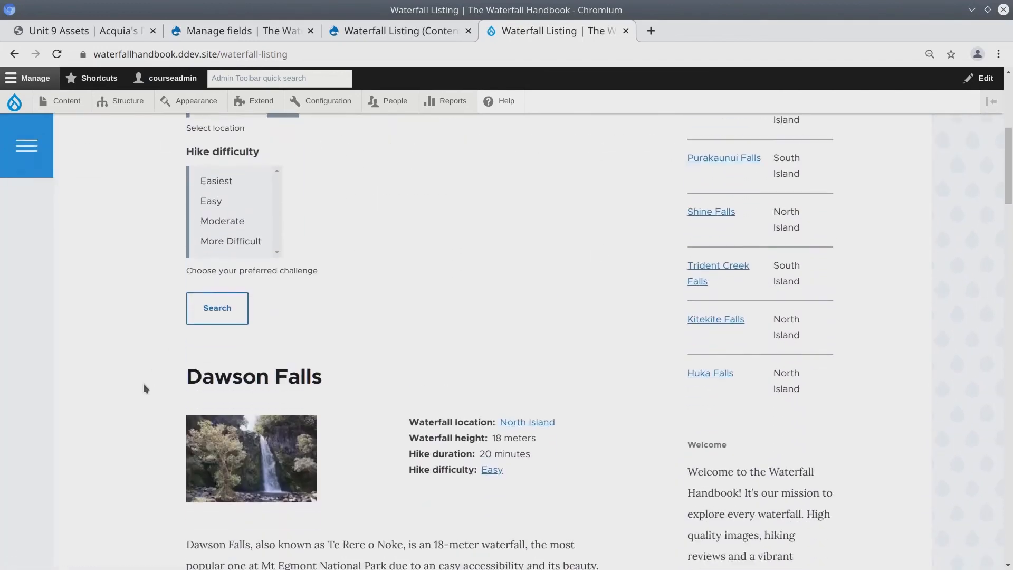
Step: Open the Waterfall content type's display management and show its Waterfall Listing Display view mode
{"action": "left_click", "coordinate": [227, 31]}
{"action": "left_click", "coordinate": [348, 182]}
{"action": "left_click", "coordinate": [226, 220]}
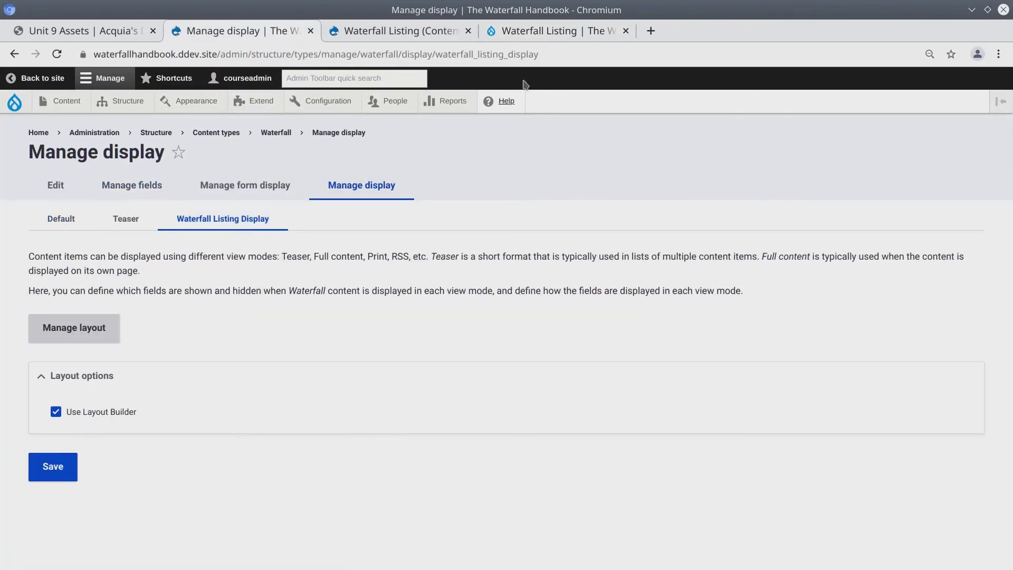
Step: Check the view mode in the Page display's row style options of the Waterfall Listing view, and close them without applying
{"action": "left_click", "coordinate": [417, 32]}
{"action": "scroll", "coordinate": [65, 405], "scroll_direction": "down", "scroll_amount": 3}
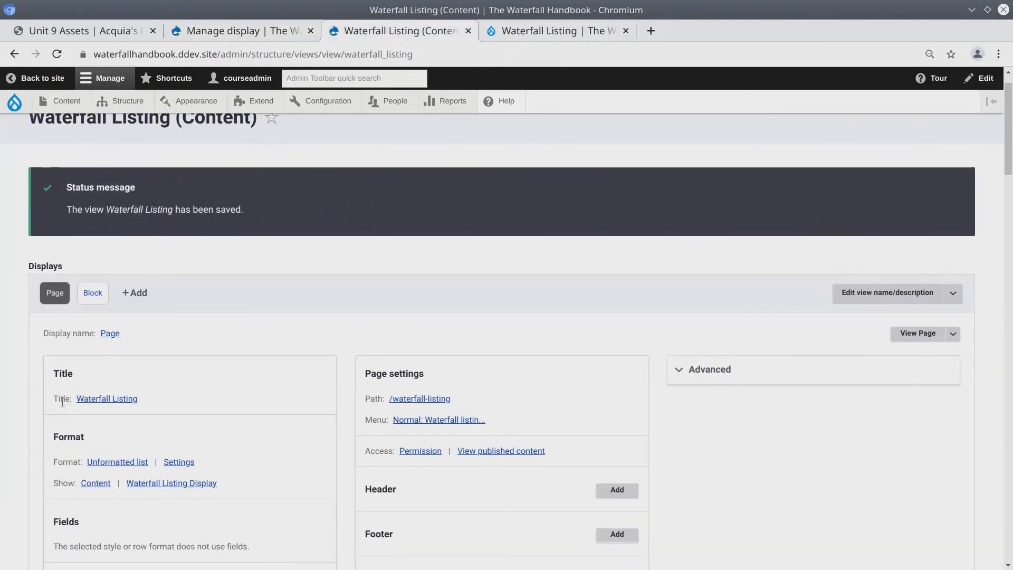
{"action": "scroll", "coordinate": [131, 241], "scroll_direction": "up", "scroll_amount": 3}
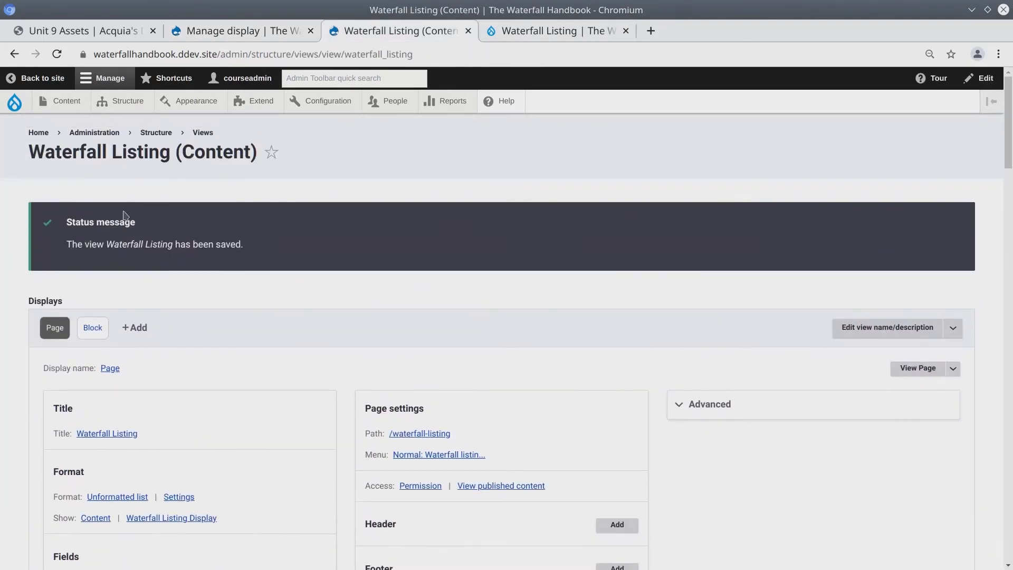
{"action": "scroll", "coordinate": [179, 301], "scroll_direction": "down", "scroll_amount": 3}
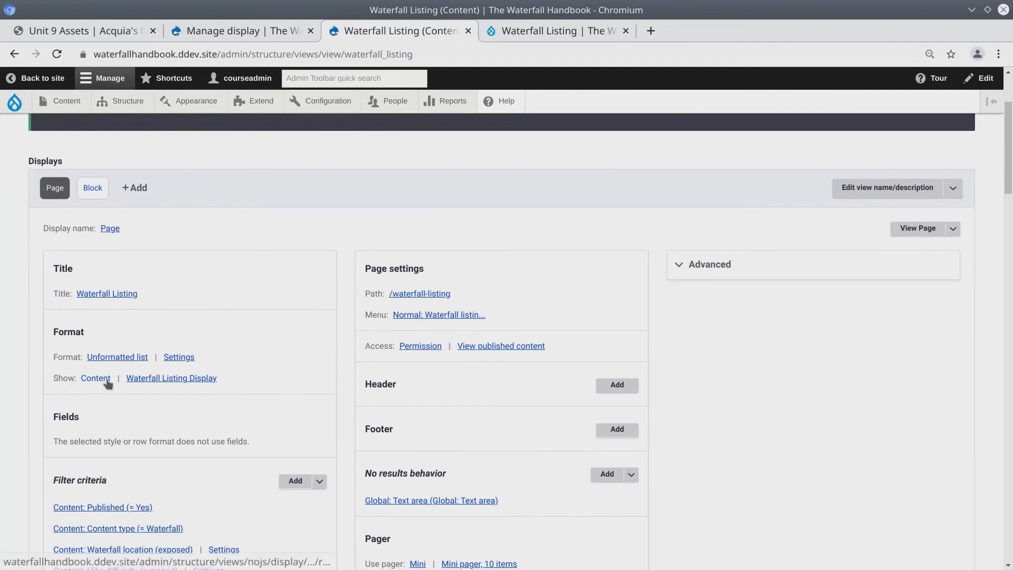
{"action": "left_click", "coordinate": [169, 381]}
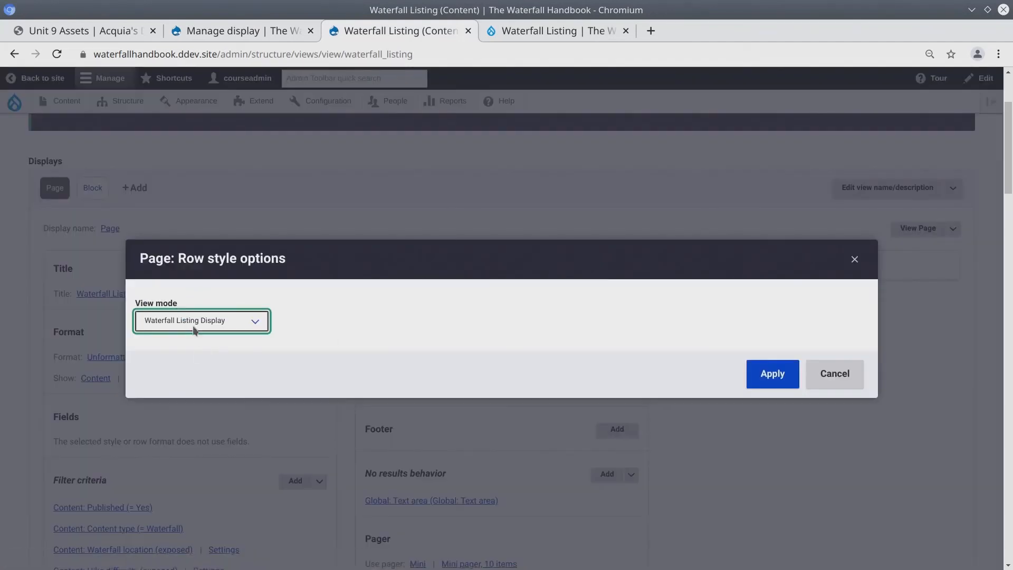
{"action": "left_click", "coordinate": [854, 259]}
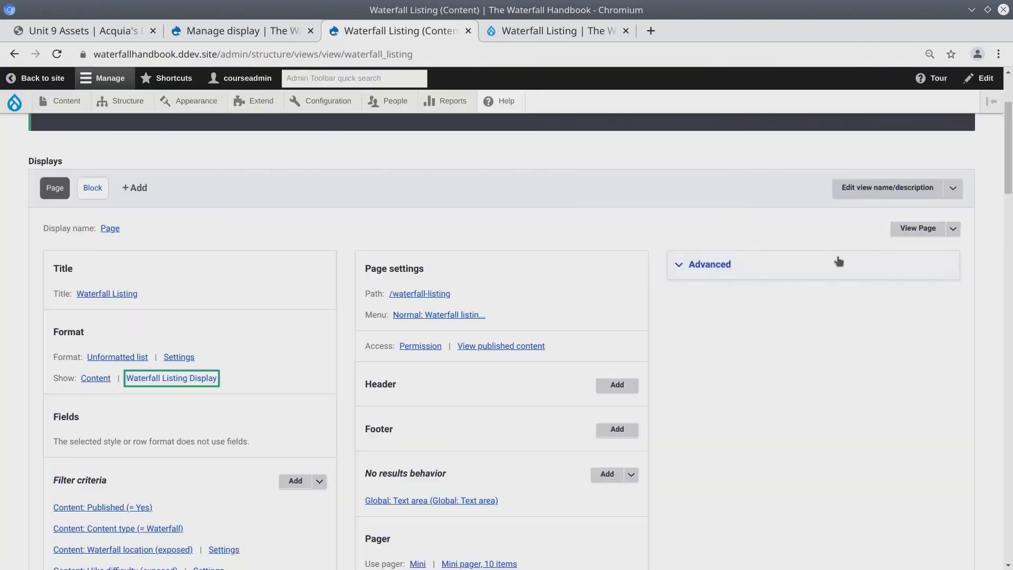
Step: Examine the image and field details columns of the Dawson Falls entry on the public listing page
{"action": "left_click", "coordinate": [556, 33]}
{"action": "scroll", "coordinate": [160, 310], "scroll_direction": "down", "scroll_amount": 3}
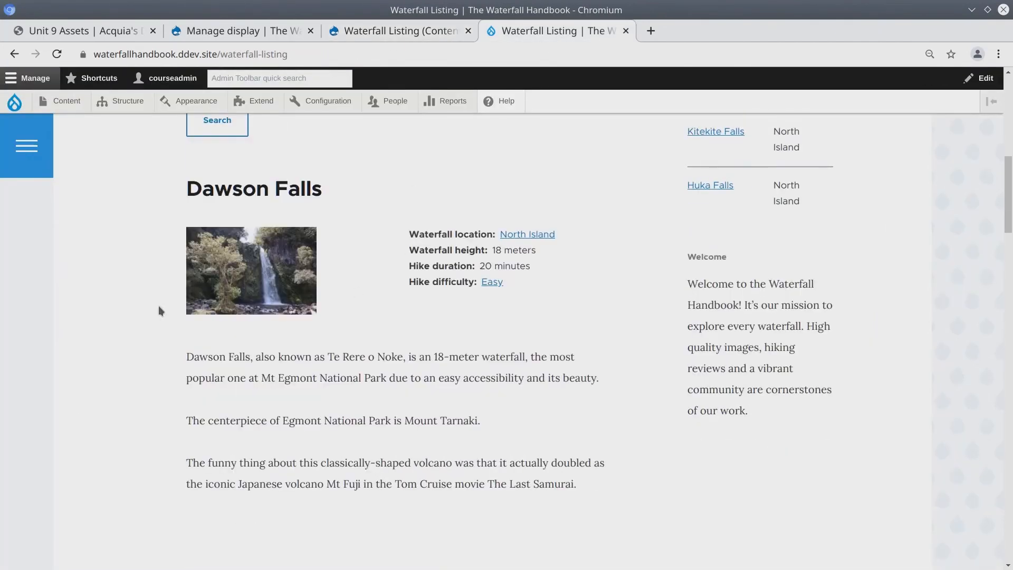
{"action": "left_click_drag", "start_coordinate": [201, 217], "coordinate": [574, 289]}
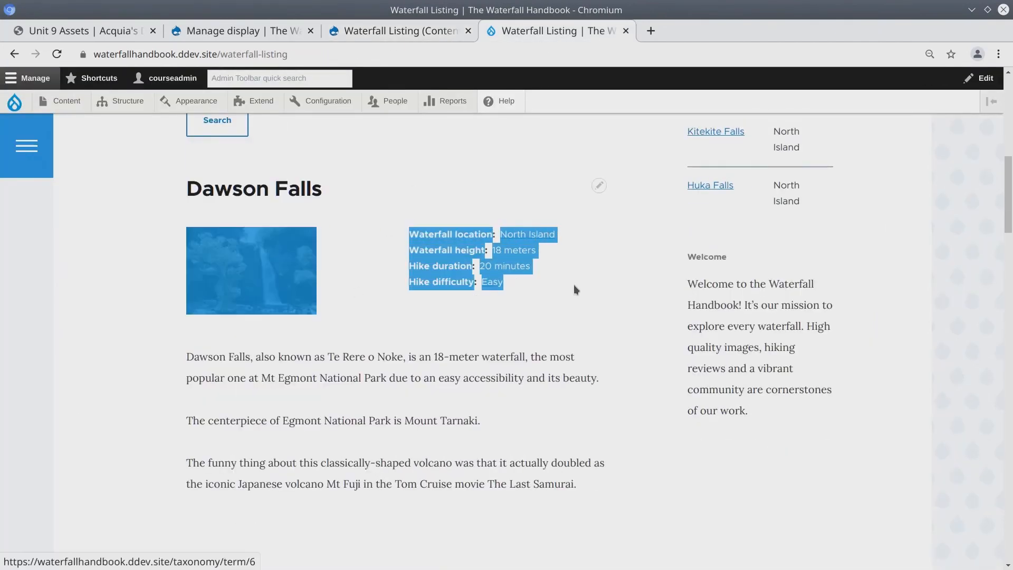
{"action": "left_click", "coordinate": [158, 247]}
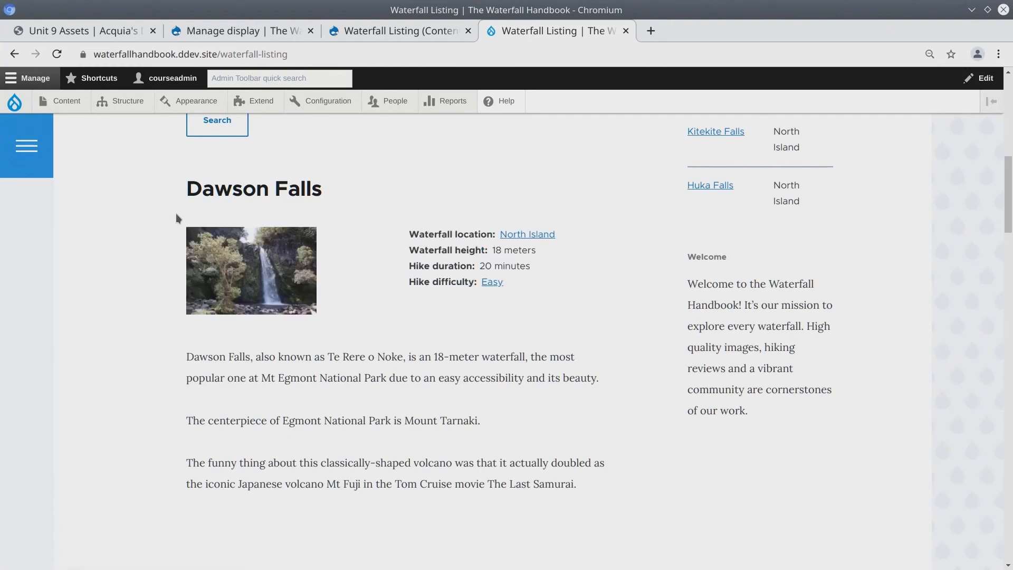
{"action": "left_click_drag", "start_coordinate": [176, 213], "coordinate": [353, 268]}
{"action": "left_click", "coordinate": [457, 303]}
{"action": "left_click_drag", "start_coordinate": [394, 306], "coordinate": [404, 228]}
{"action": "left_click", "coordinate": [158, 248]}
Step: Examine the description section beneath the image and details of the Dawson Falls entry
{"action": "left_click_drag", "start_coordinate": [180, 357], "coordinate": [578, 492]}
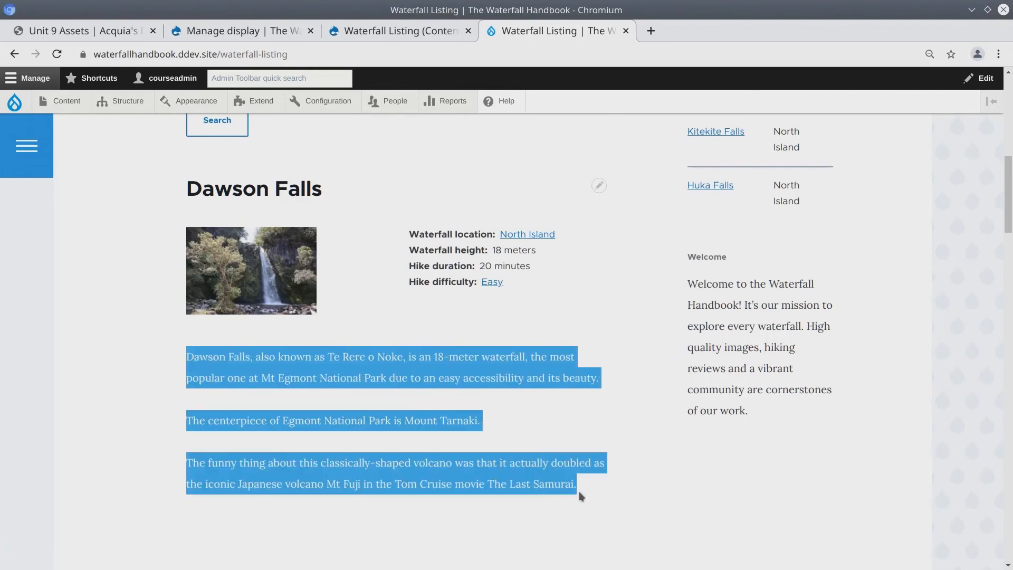
{"action": "left_click", "coordinate": [579, 492]}
{"action": "scroll", "coordinate": [161, 290], "scroll_direction": "down", "scroll_amount": 3}
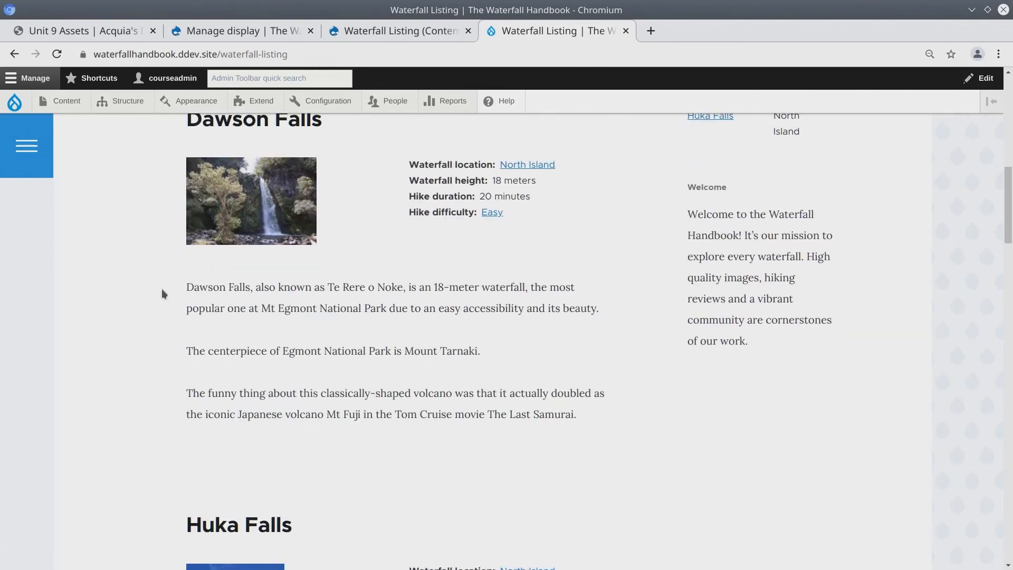
{"action": "left_click_drag", "start_coordinate": [160, 289], "coordinate": [578, 411]}
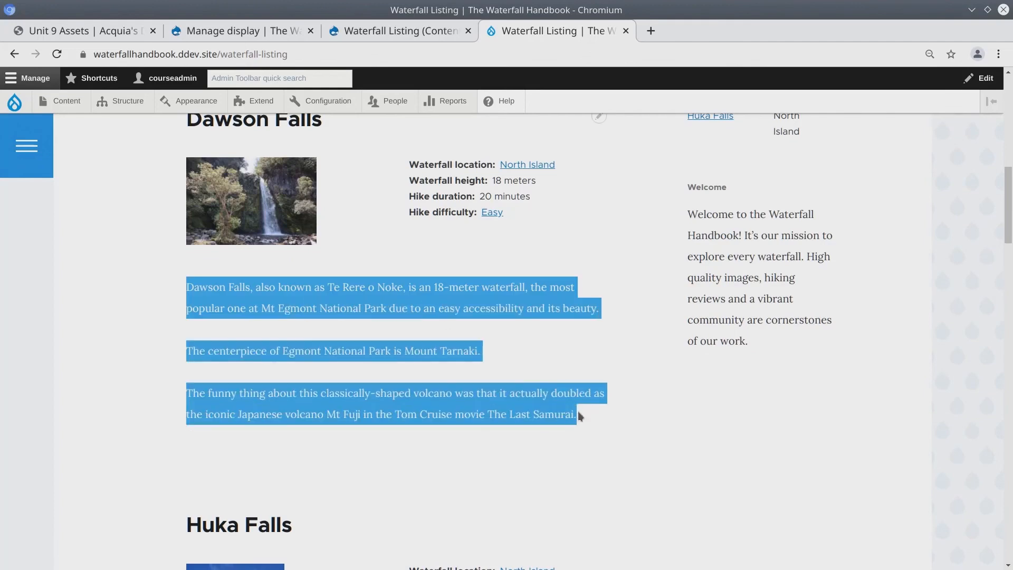
{"action": "left_click", "coordinate": [406, 425]}
Step: Review the Kitekite Falls and Purakaunui Falls entries further down the listing, and return to the start of the page
{"action": "scroll", "coordinate": [173, 438], "scroll_direction": "down", "scroll_amount": 13}
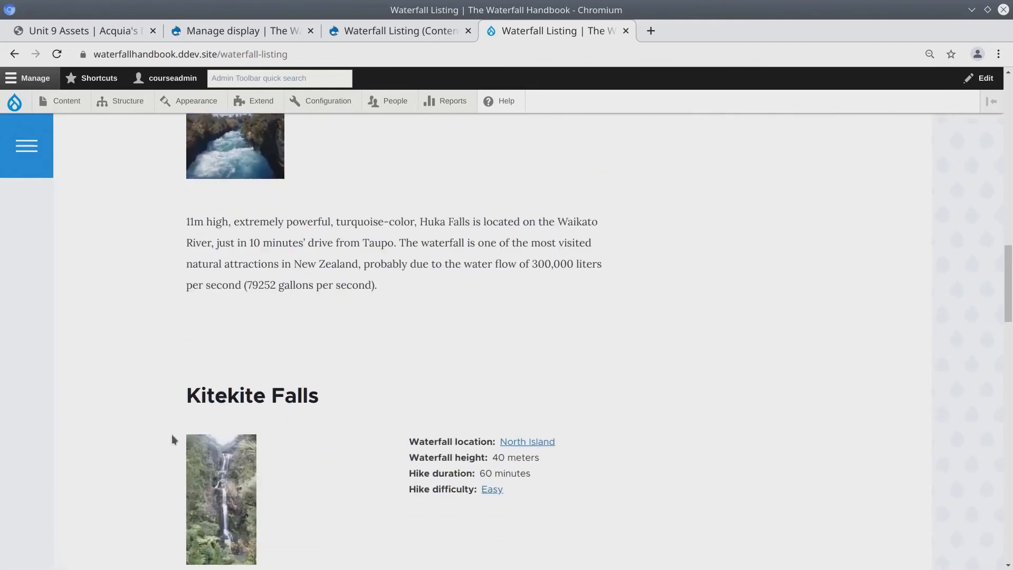
{"action": "scroll", "coordinate": [175, 430], "scroll_direction": "down", "scroll_amount": 7}
{"action": "scroll", "coordinate": [175, 429], "scroll_direction": "up", "scroll_amount": 15}
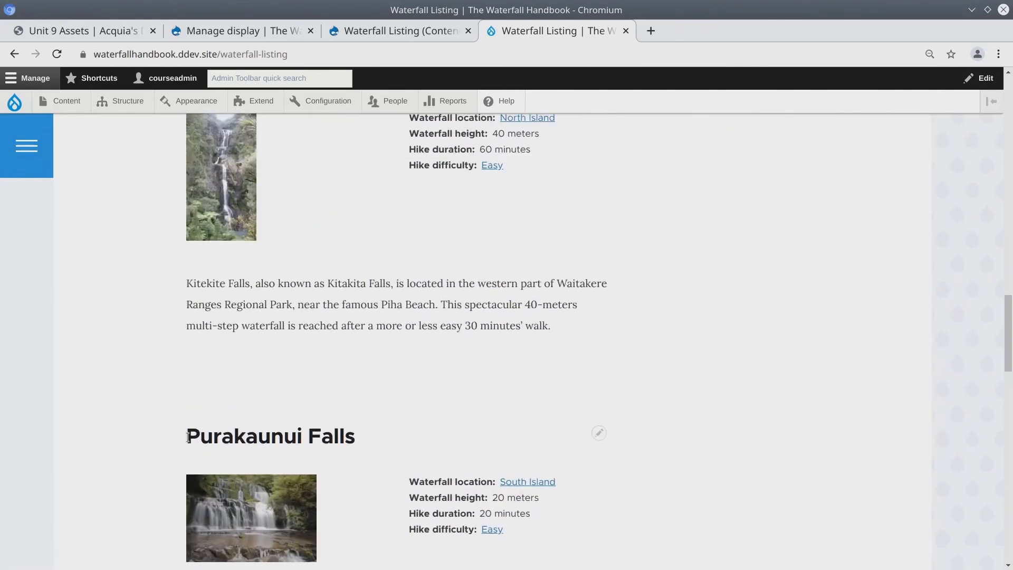
{"action": "scroll", "coordinate": [192, 445], "scroll_direction": "up", "scroll_amount": 12}
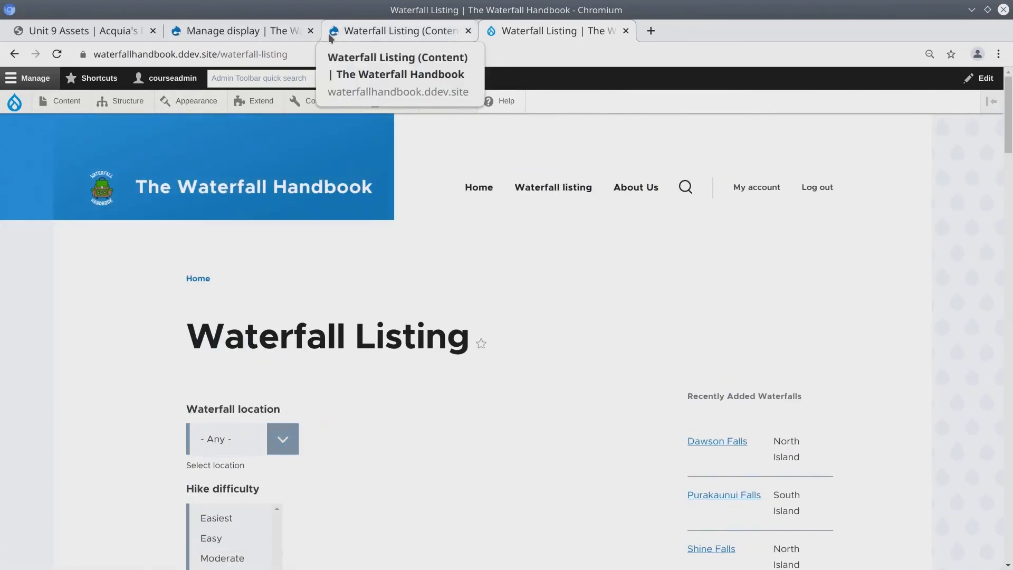
Step: Open the site's module list and filter it by "layou" to check the layout modules
{"action": "left_click", "coordinate": [239, 30]}
{"action": "left_click", "coordinate": [260, 101]}
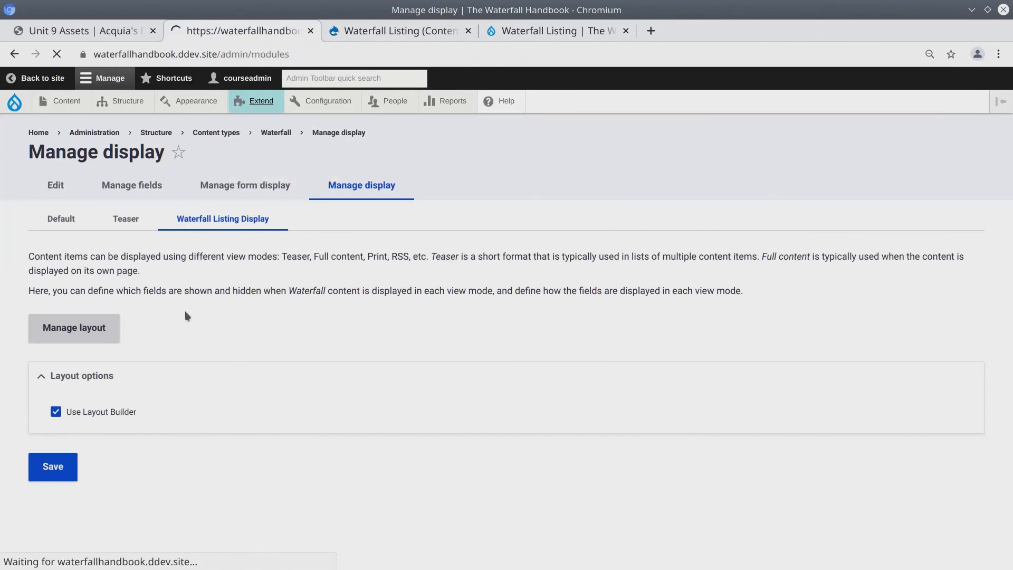
{"action": "left_click", "coordinate": [170, 345]}
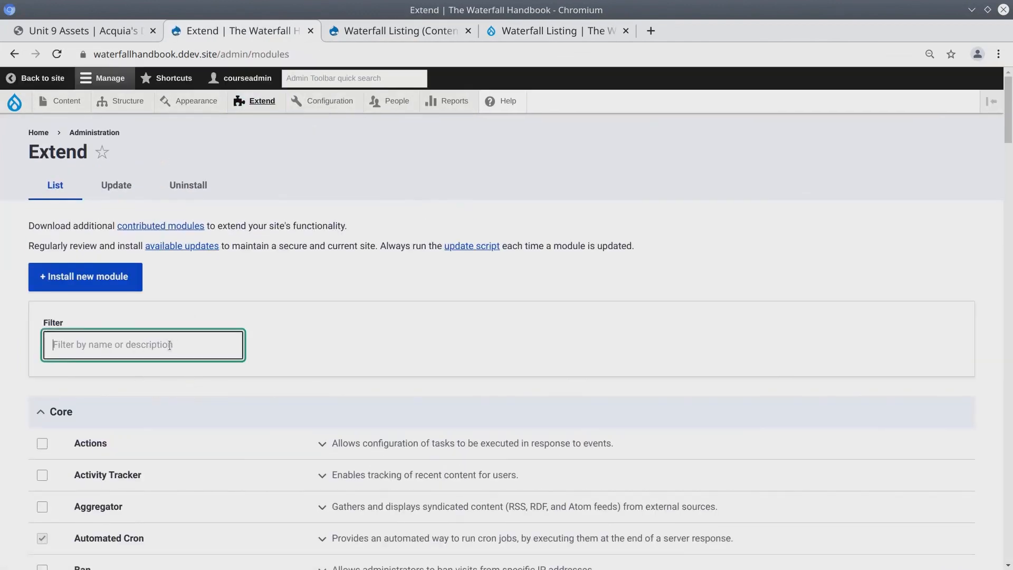
{"action": "type", "text": "layou"}
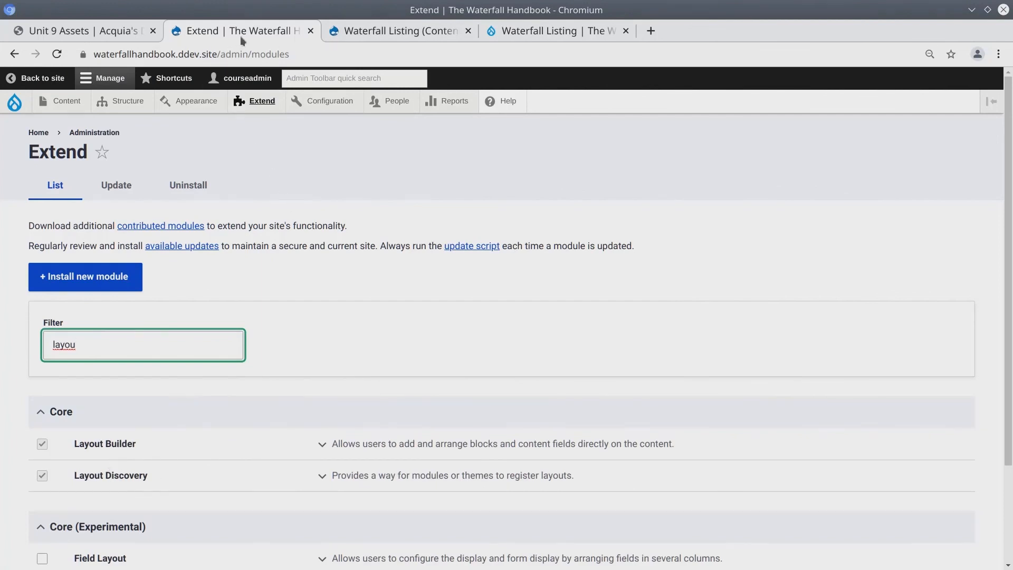
Step: Return to the Waterfall content type's display management and open the Waterfall Listing Display view mode
{"action": "mouse_move", "coordinate": [127, 103]}
{"action": "mouse_move", "coordinate": [125, 197]}
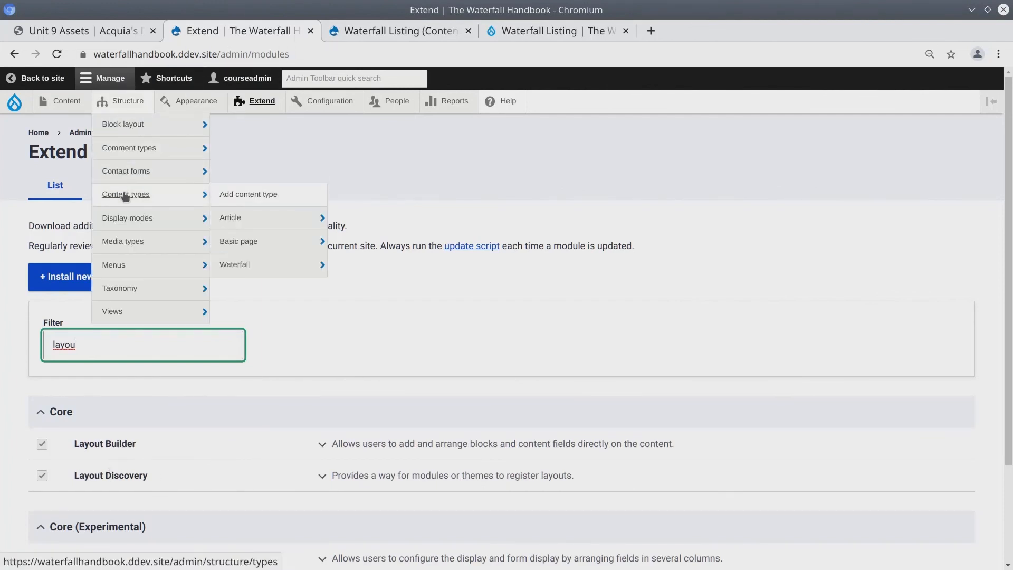
{"action": "mouse_move", "coordinate": [259, 265]}
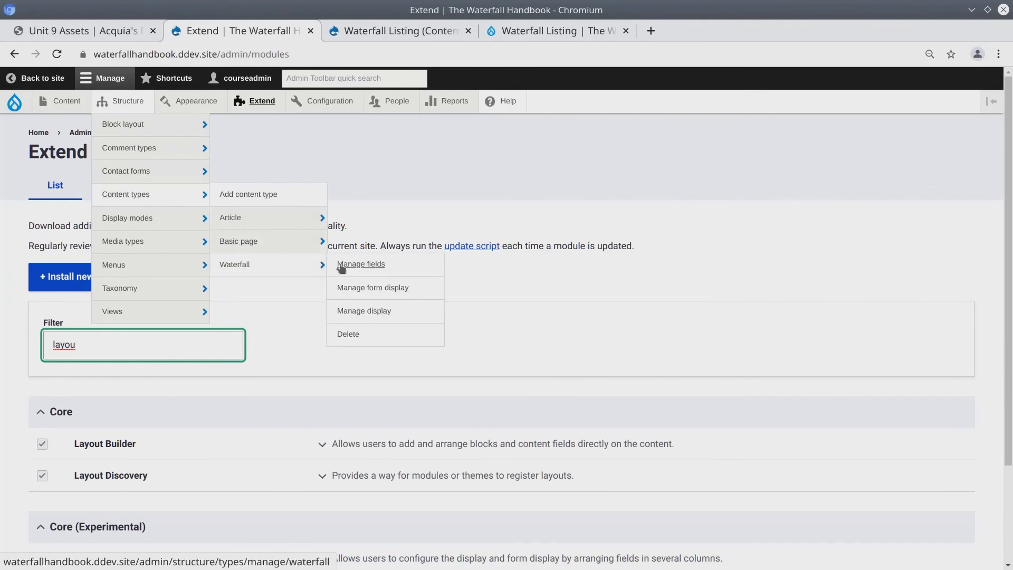
{"action": "left_click", "coordinate": [383, 311]}
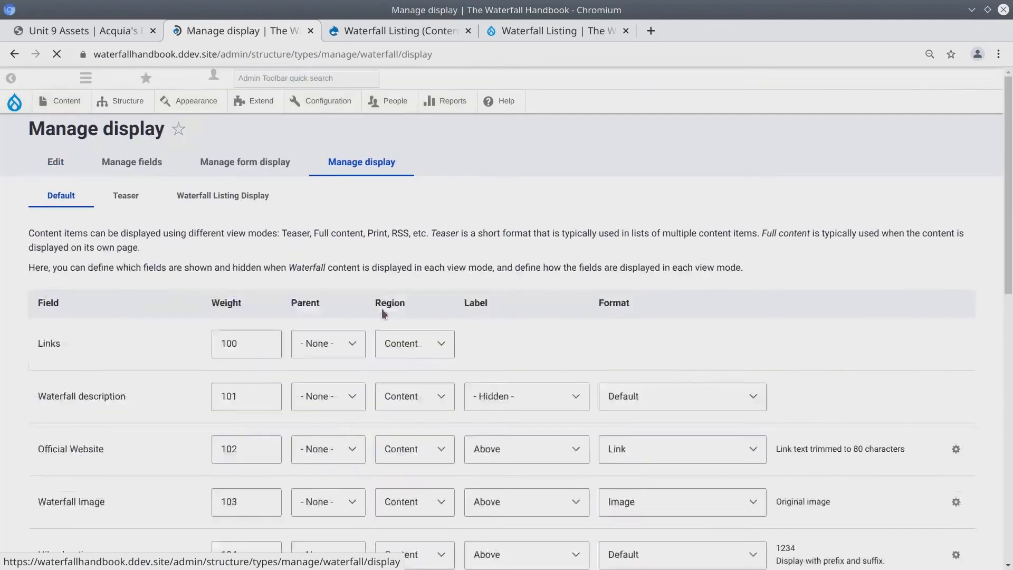
{"action": "left_click", "coordinate": [203, 223]}
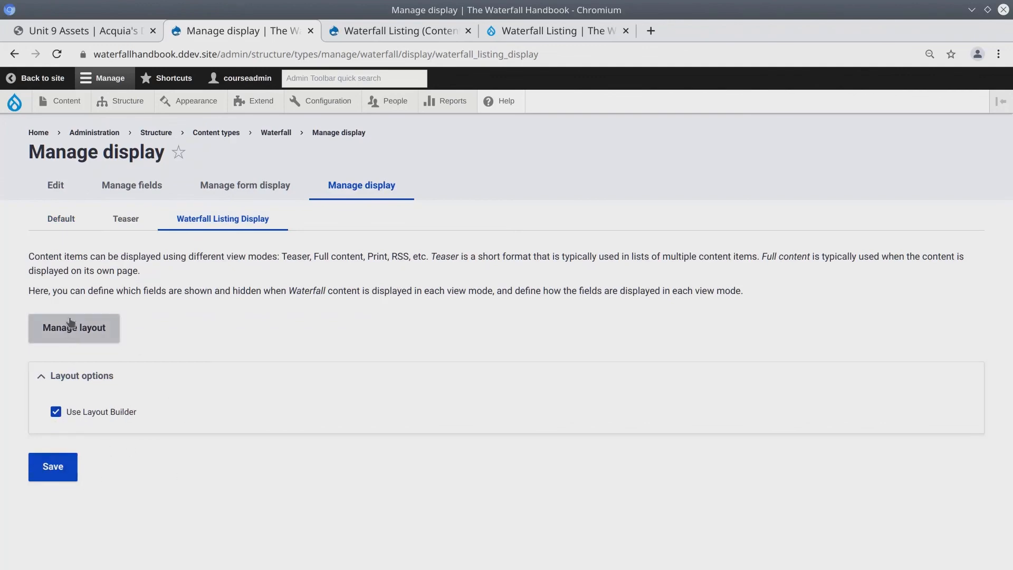
Step: Open the layout of the Waterfall Listing Display and review the fields placed in Section 1 and Section 2
{"action": "left_click", "coordinate": [95, 332]}
{"action": "scroll", "coordinate": [134, 354], "scroll_direction": "down", "scroll_amount": 6}
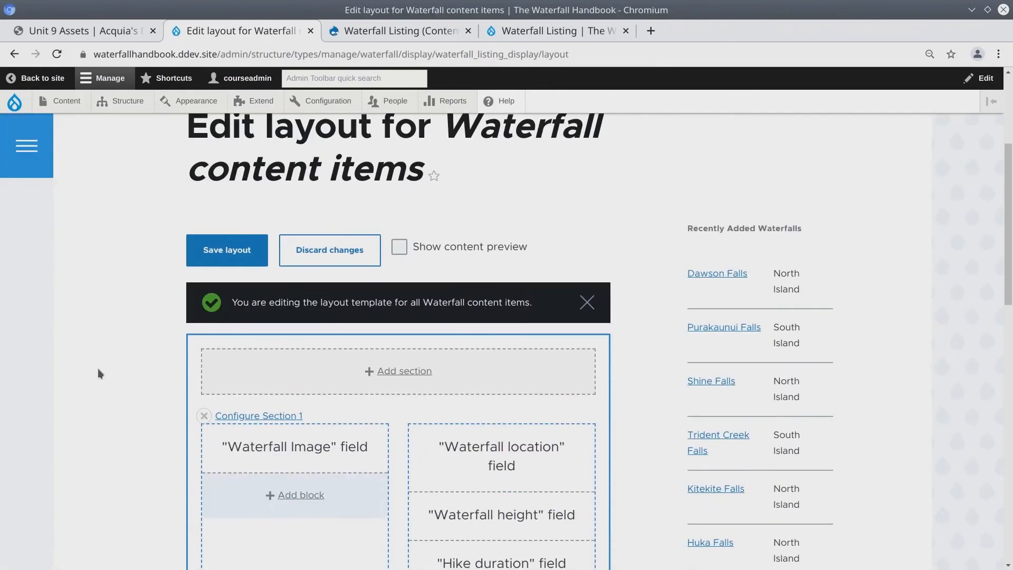
{"action": "scroll", "coordinate": [137, 320], "scroll_direction": "down", "scroll_amount": 2}
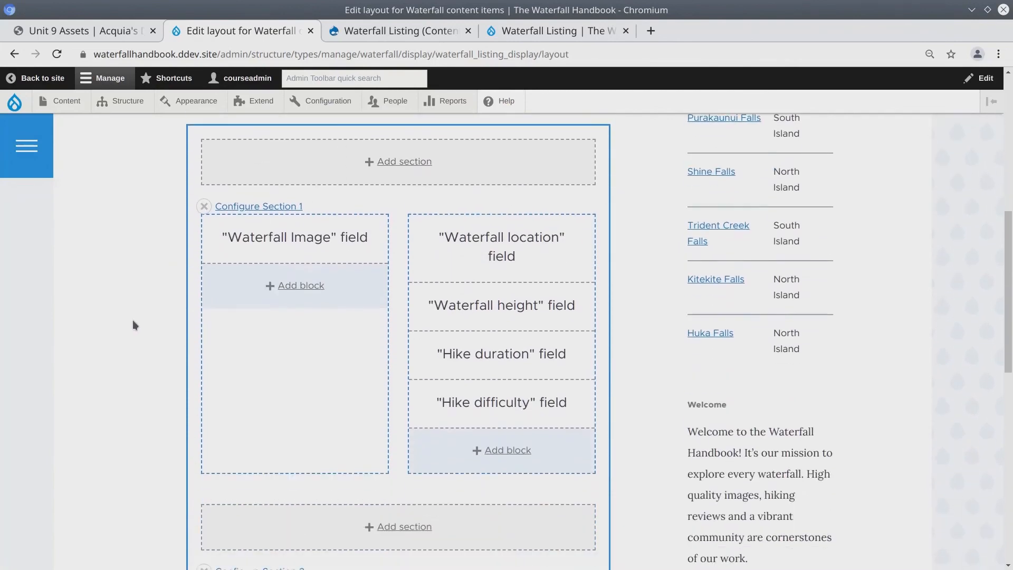
{"action": "scroll", "coordinate": [133, 319], "scroll_direction": "down", "scroll_amount": 2}
{"action": "scroll", "coordinate": [134, 322], "scroll_direction": "down", "scroll_amount": 3}
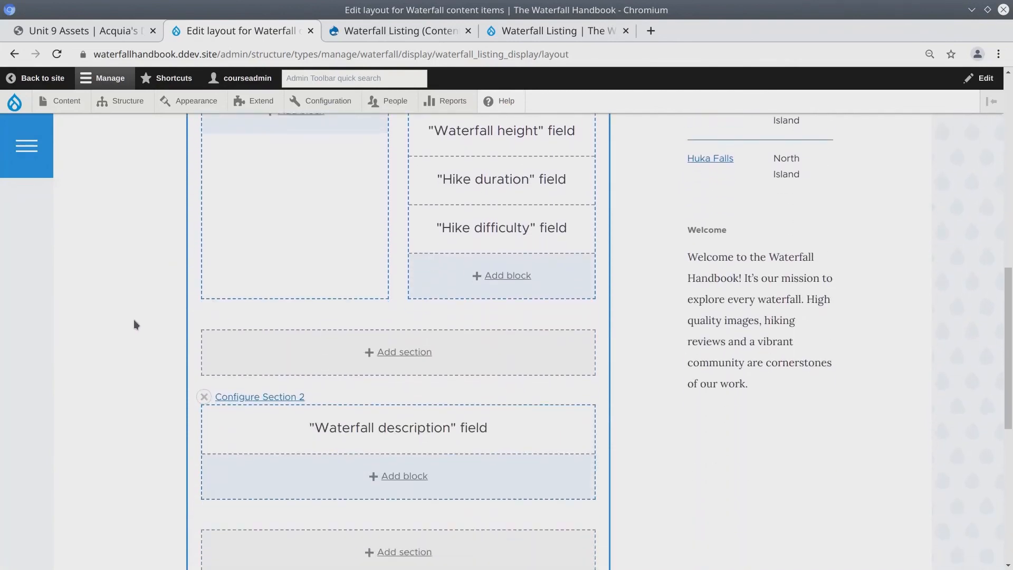
{"action": "scroll", "coordinate": [134, 321], "scroll_direction": "up", "scroll_amount": 5}
{"action": "scroll", "coordinate": [134, 320], "scroll_direction": "up", "scroll_amount": 5}
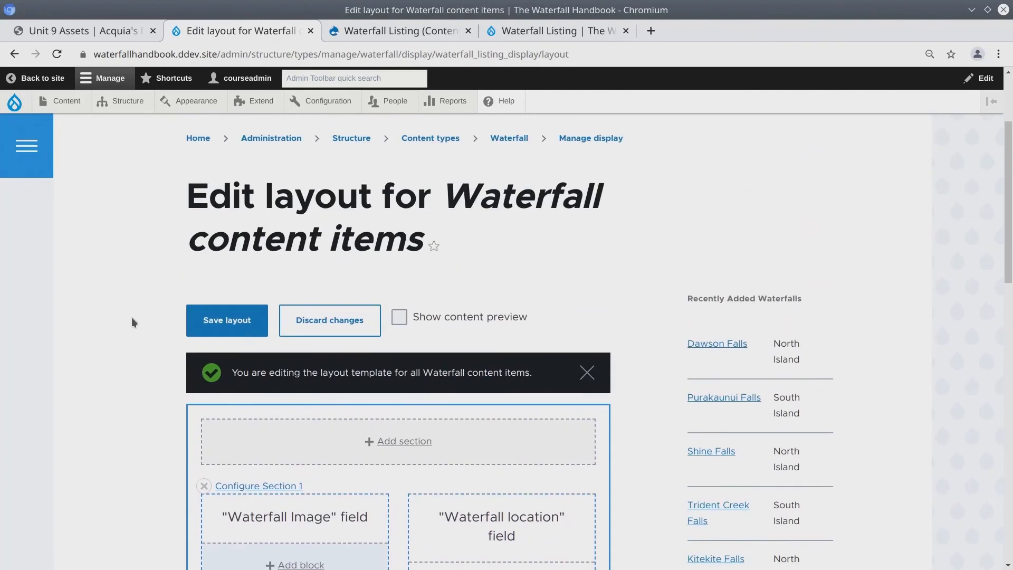